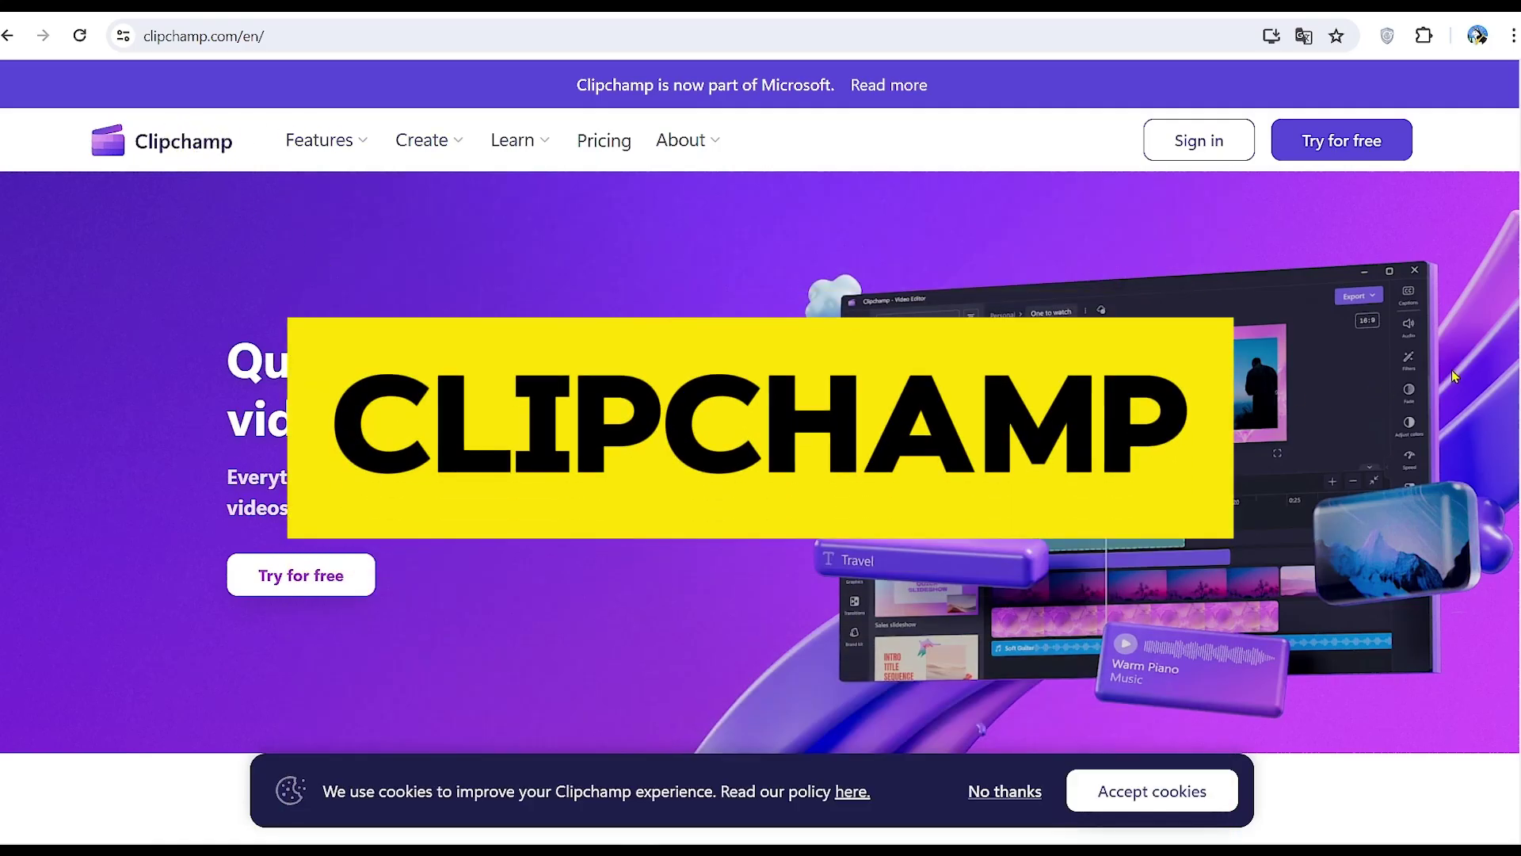
{"action": "scroll", "coordinate": [1473, 380], "scroll_direction": "down", "scroll_amount": 2}
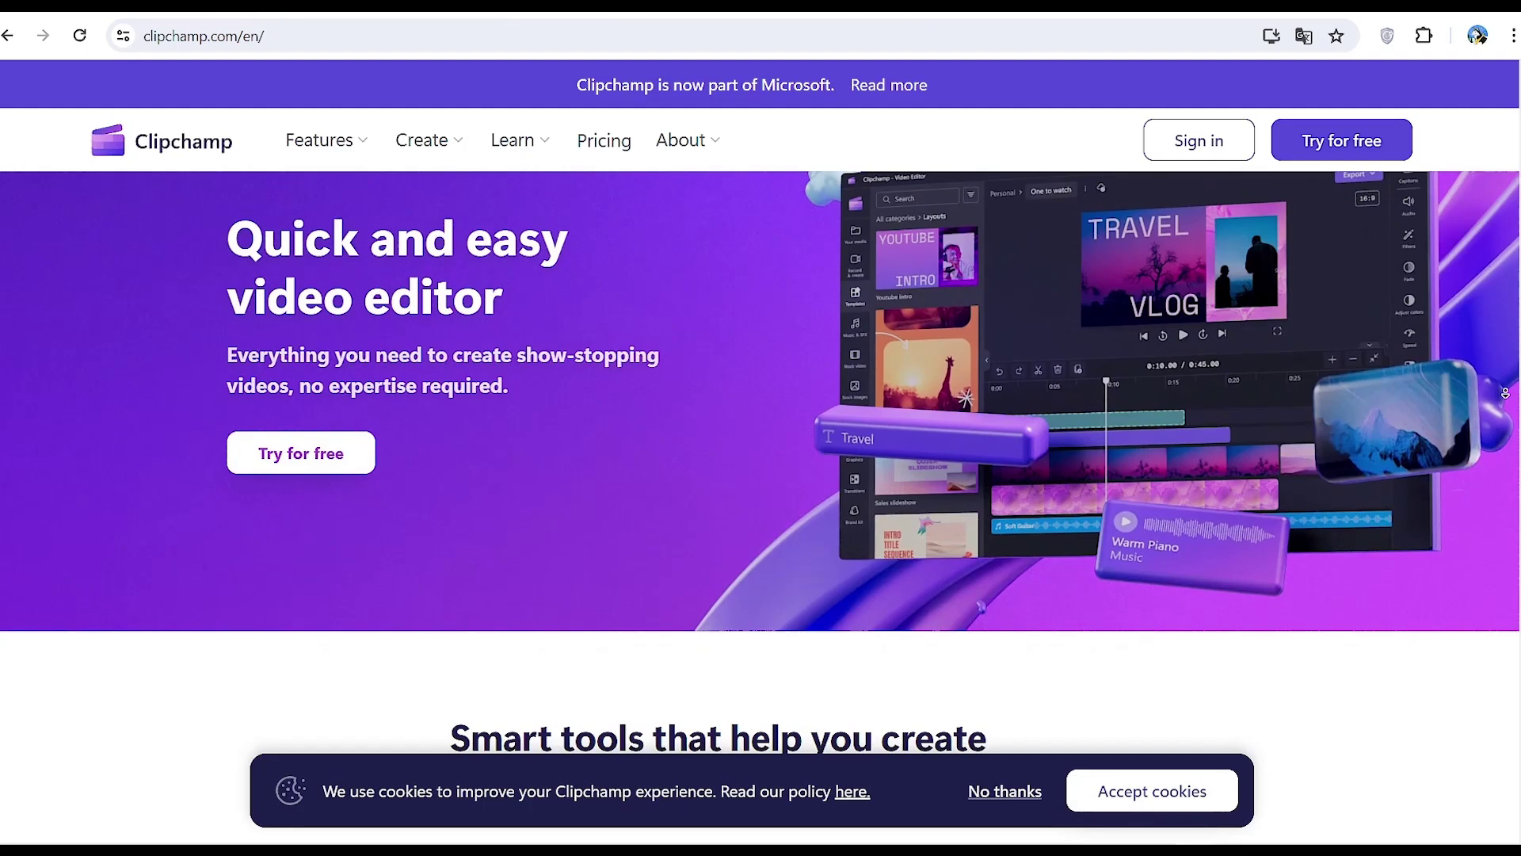
{"action": "scroll", "coordinate": [1505, 393], "scroll_direction": "down", "scroll_amount": 1}
{"action": "scroll", "coordinate": [1505, 397], "scroll_direction": "down", "scroll_amount": 1}
{"action": "scroll", "coordinate": [1504, 400], "scroll_direction": "down", "scroll_amount": 1}
{"action": "scroll", "coordinate": [1504, 404], "scroll_direction": "down", "scroll_amount": 1}
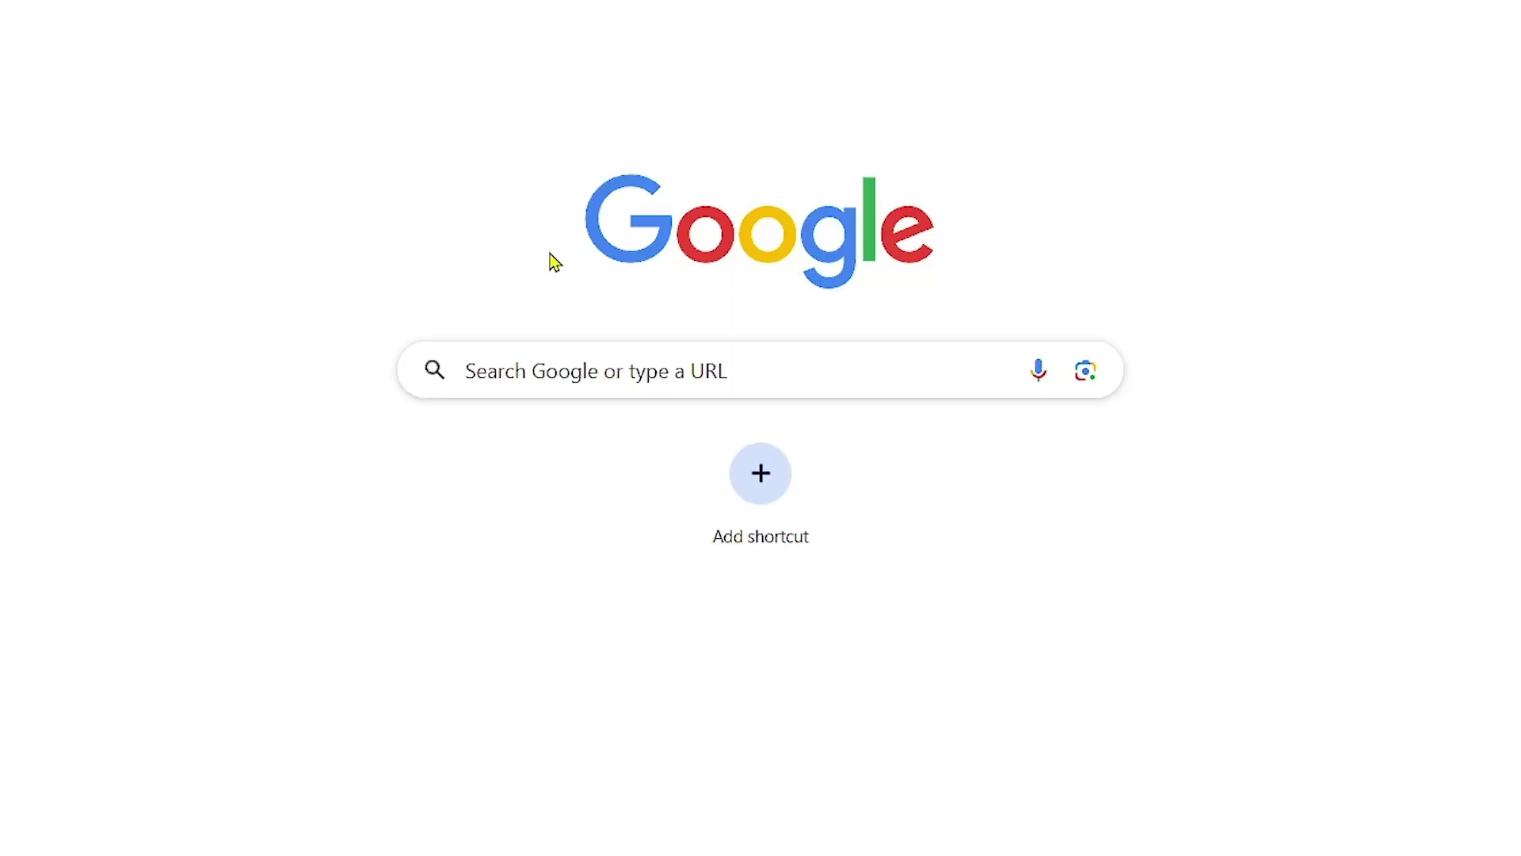
Search Google for 'ClipChamp' and open the 'Clipchamp: Quick and easy video editor' result.
{"action": "left_click", "coordinate": [578, 369]}
{"action": "type", "text": "C"}
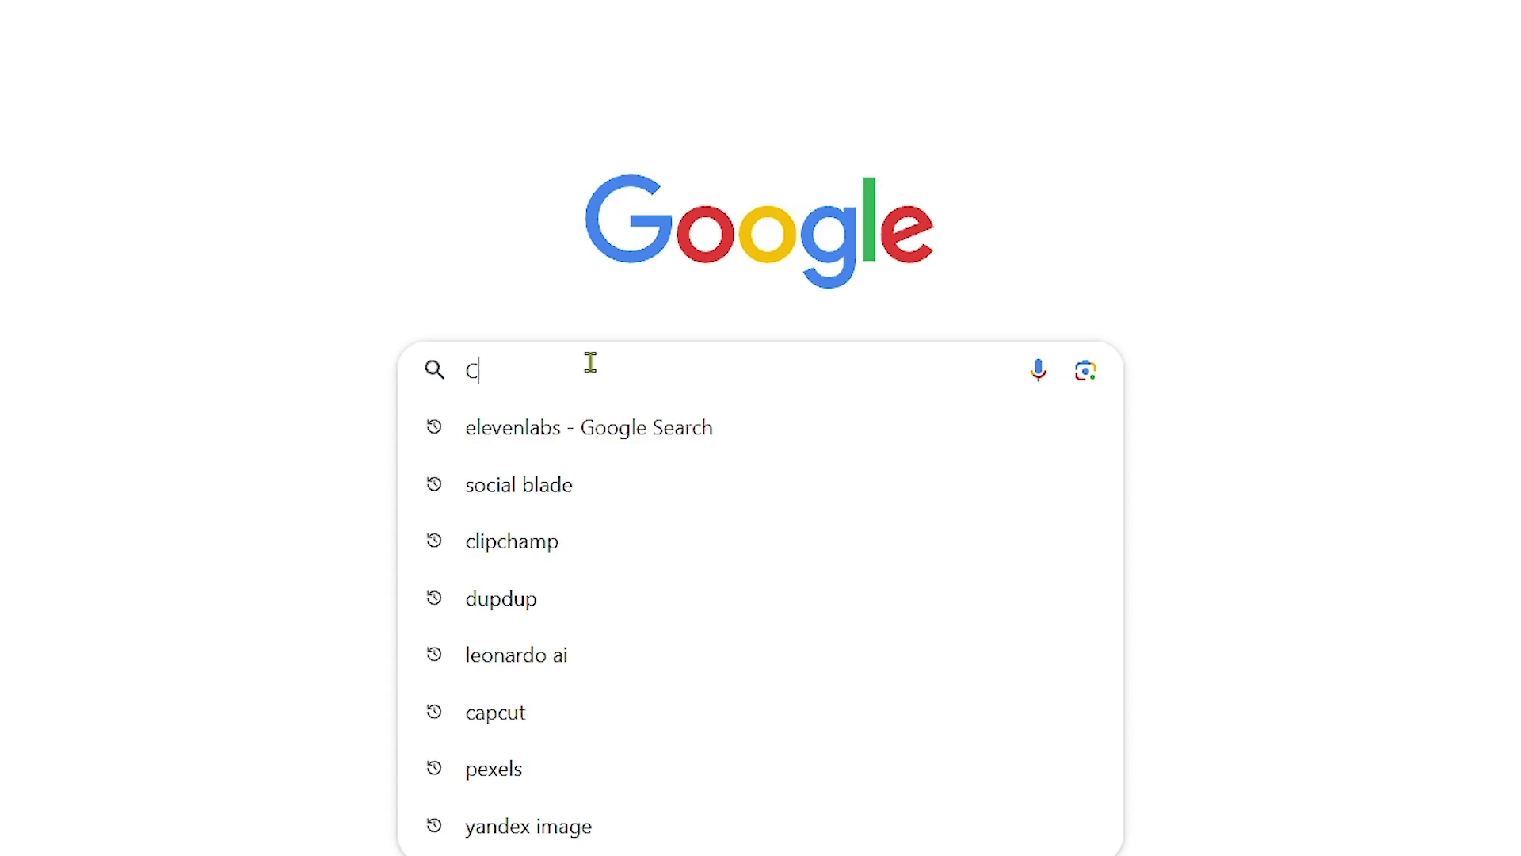
{"action": "type", "text": "lipChamp"}
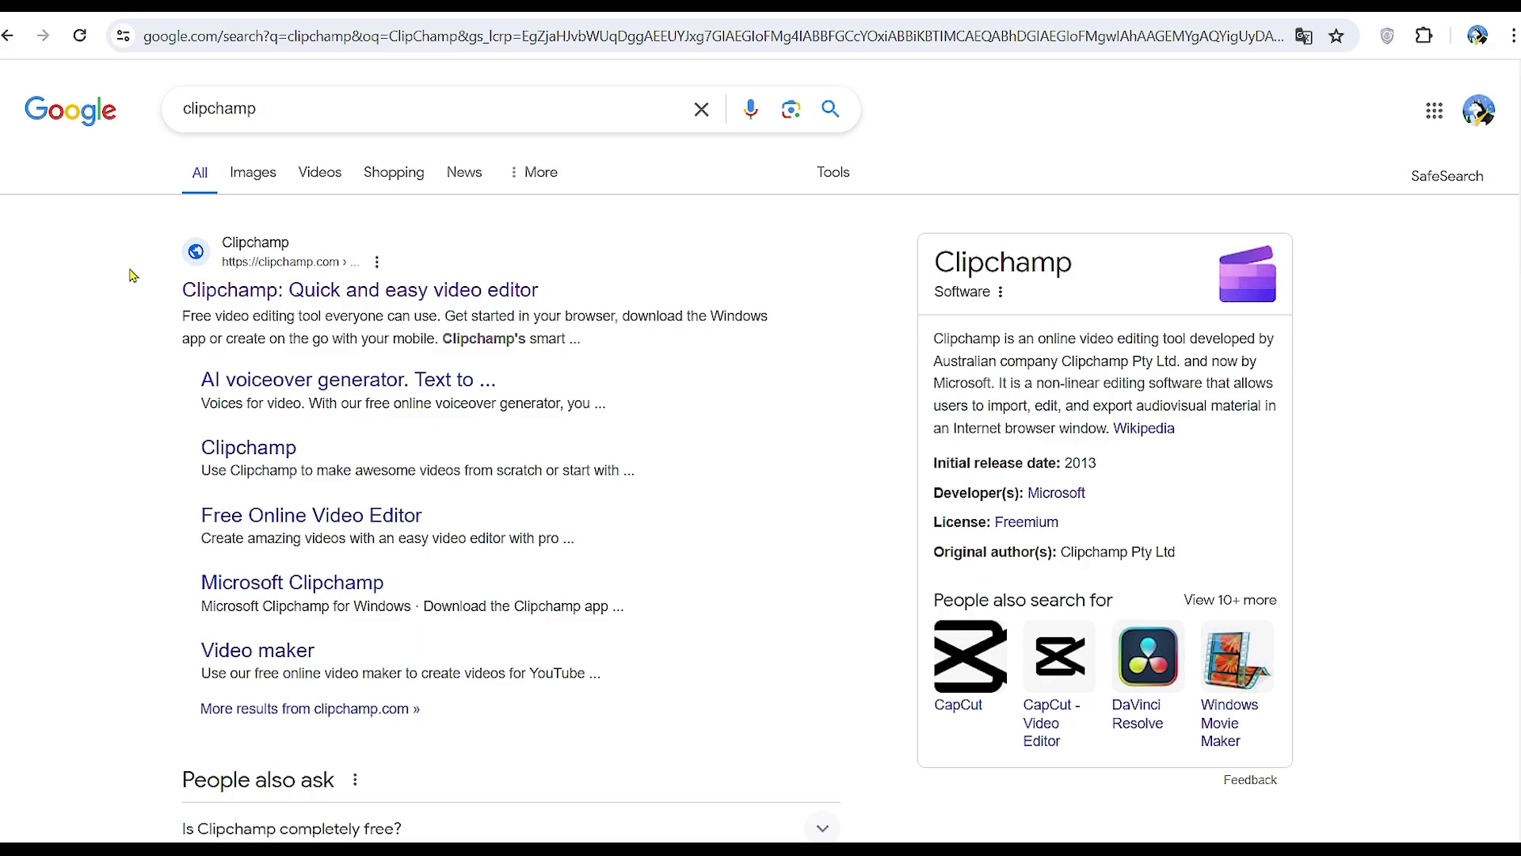
{"action": "left_click_drag", "start_coordinate": [206, 286], "coordinate": [579, 289]}
Open the Clipchamp homepage from the results and go to its Pricing page.
{"action": "left_click", "coordinate": [475, 290]}
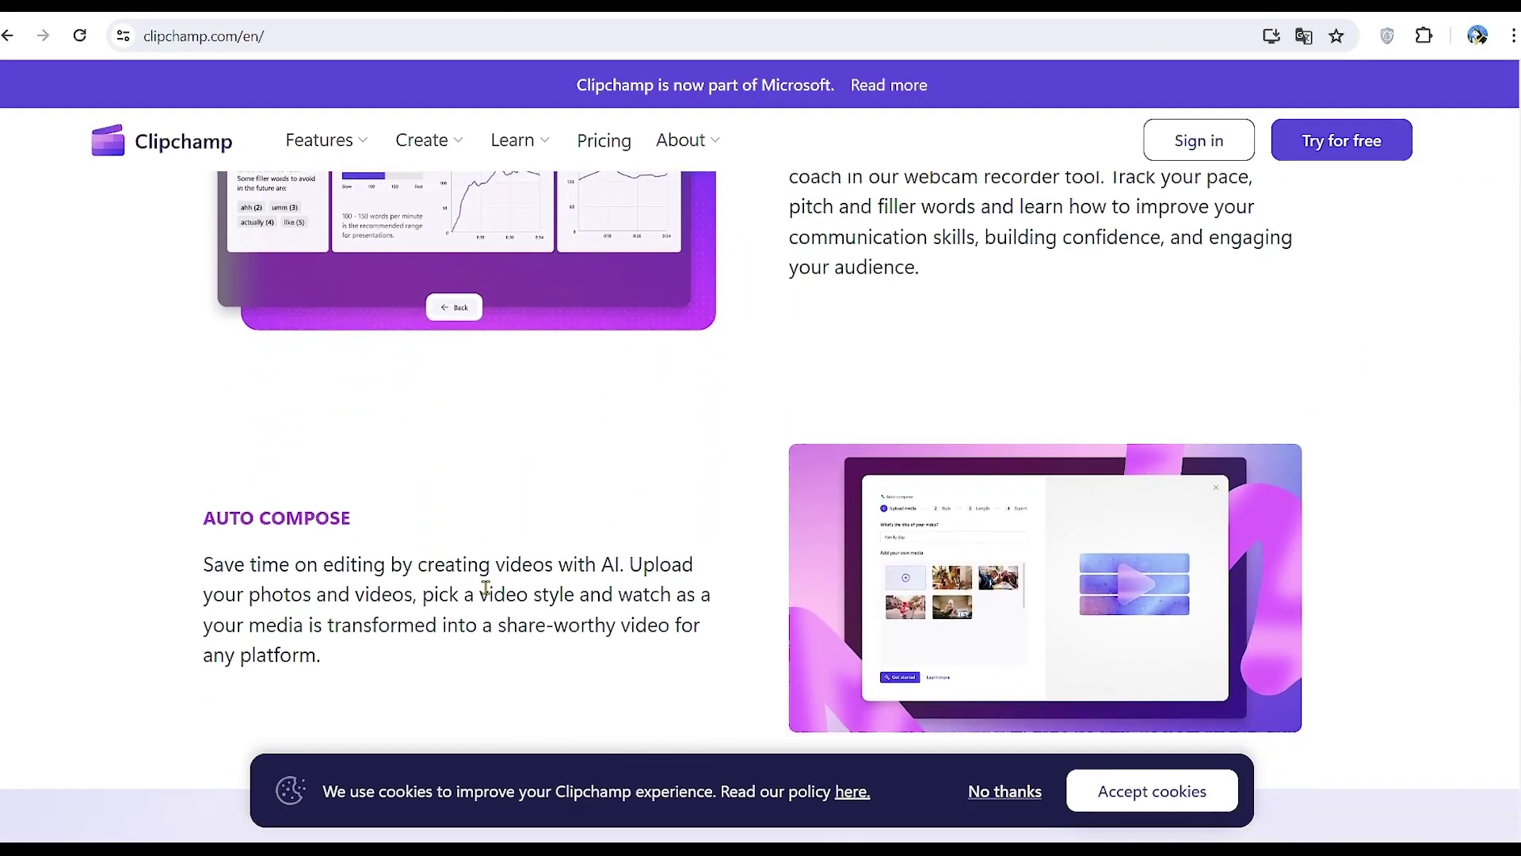
{"action": "scroll", "coordinate": [485, 590], "scroll_direction": "down", "scroll_amount": 1}
{"action": "scroll", "coordinate": [384, 405], "scroll_direction": "down", "scroll_amount": 1}
{"action": "scroll", "coordinate": [669, 515], "scroll_direction": "down", "scroll_amount": 1}
{"action": "scroll", "coordinate": [803, 555], "scroll_direction": "down", "scroll_amount": 1}
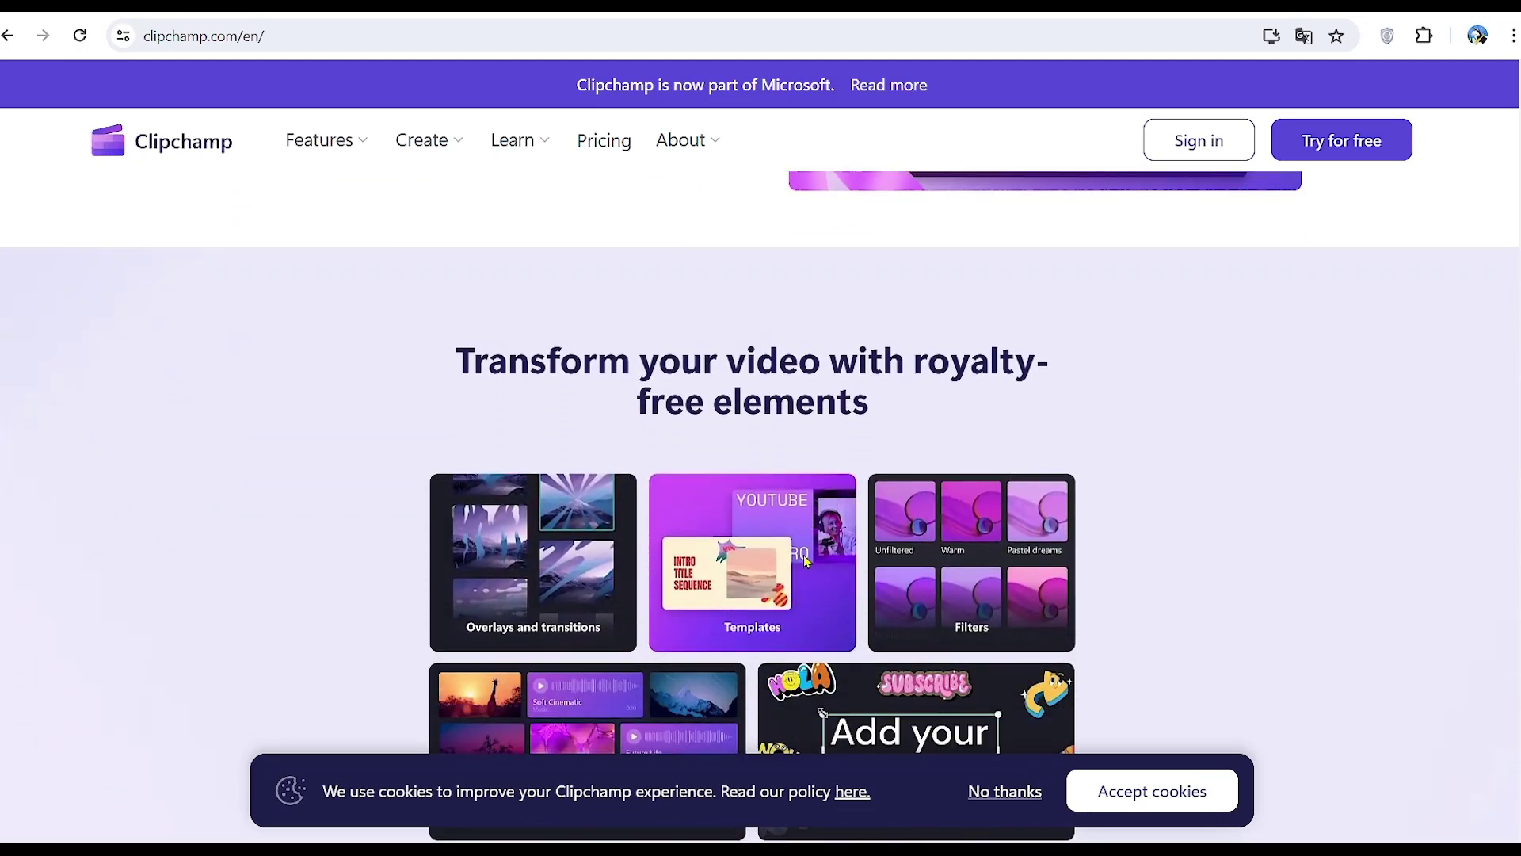
{"action": "scroll", "coordinate": [974, 543], "scroll_direction": "down", "scroll_amount": 1}
{"action": "scroll", "coordinate": [1189, 553], "scroll_direction": "down", "scroll_amount": 1}
{"action": "scroll", "coordinate": [1196, 559], "scroll_direction": "down", "scroll_amount": 3}
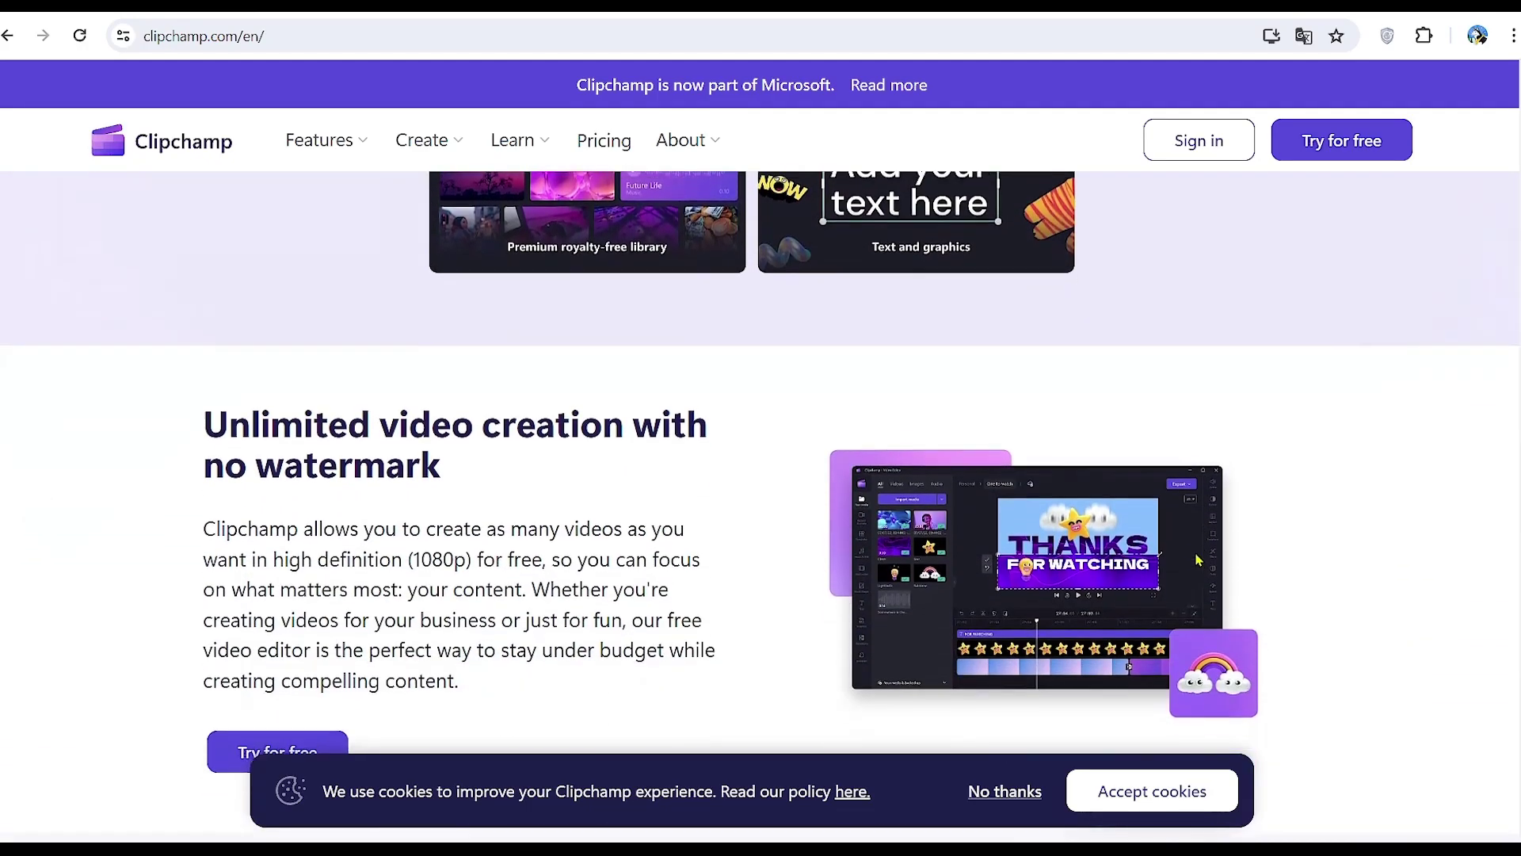
{"action": "scroll", "coordinate": [1195, 560], "scroll_direction": "down", "scroll_amount": 2}
{"action": "scroll", "coordinate": [1431, 434], "scroll_direction": "down", "scroll_amount": 2}
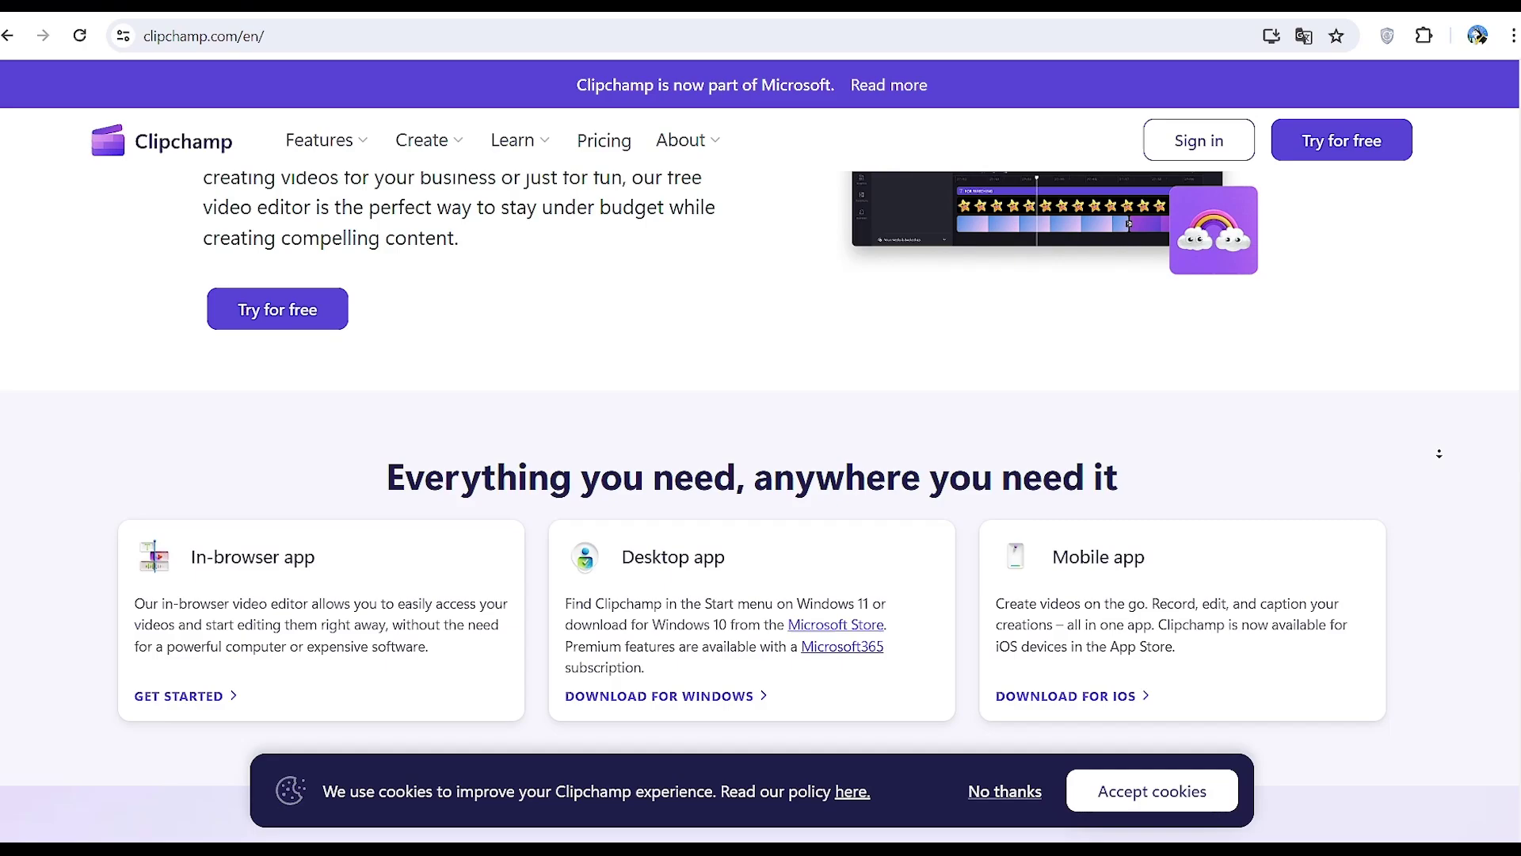
{"action": "scroll", "coordinate": [1439, 453], "scroll_direction": "down", "scroll_amount": 2}
{"action": "left_click", "coordinate": [604, 140]}
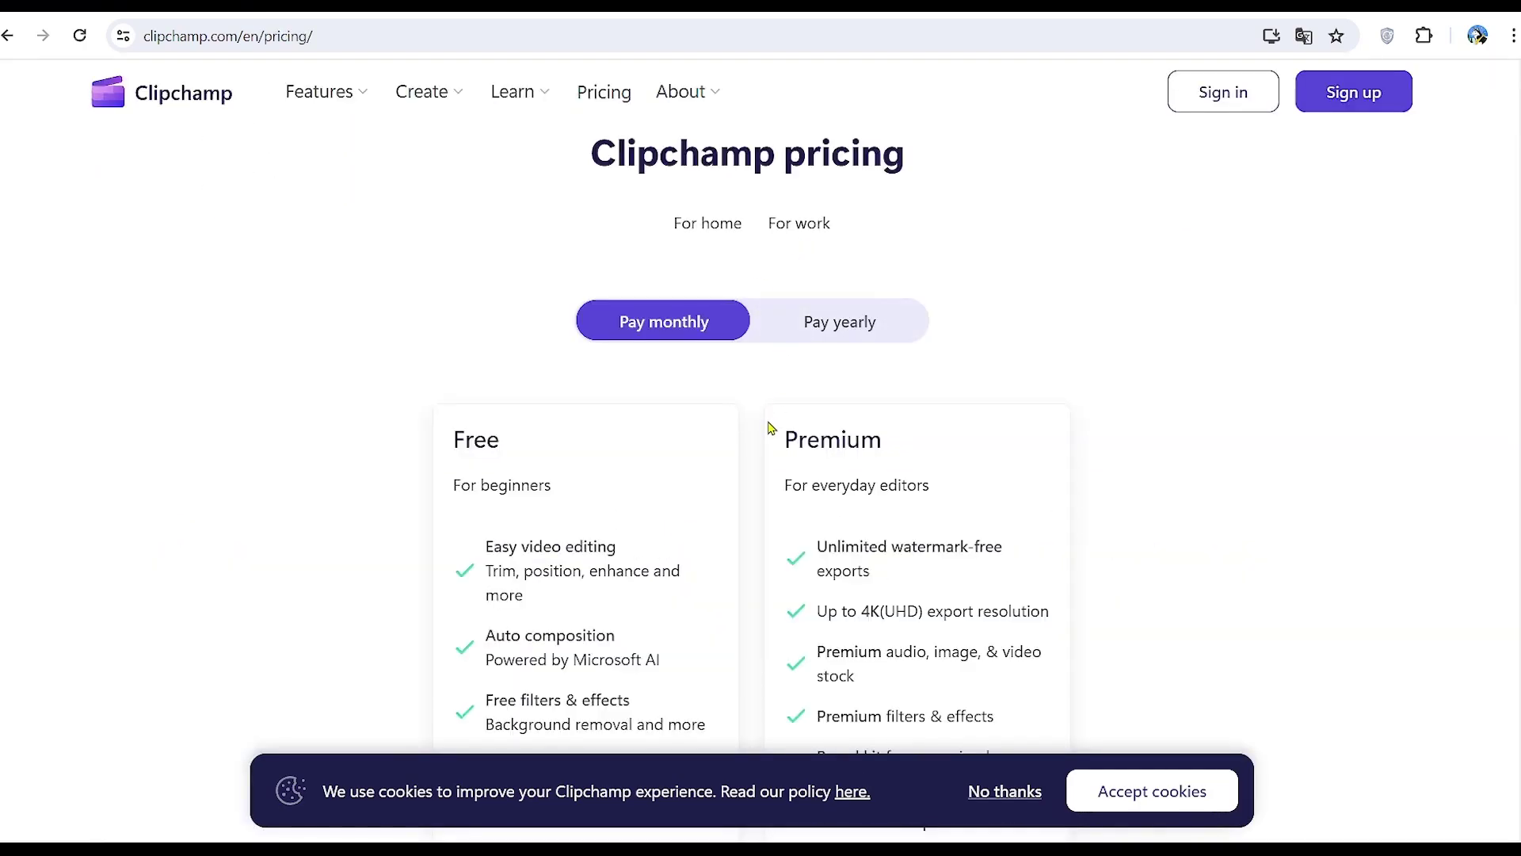
{"action": "left_click_drag", "start_coordinate": [769, 428], "coordinate": [884, 437]}
{"action": "left_click", "coordinate": [1020, 450]}
{"action": "scroll", "coordinate": [949, 456], "scroll_direction": "down", "scroll_amount": 2}
{"action": "scroll", "coordinate": [693, 380], "scroll_direction": "down", "scroll_amount": 1}
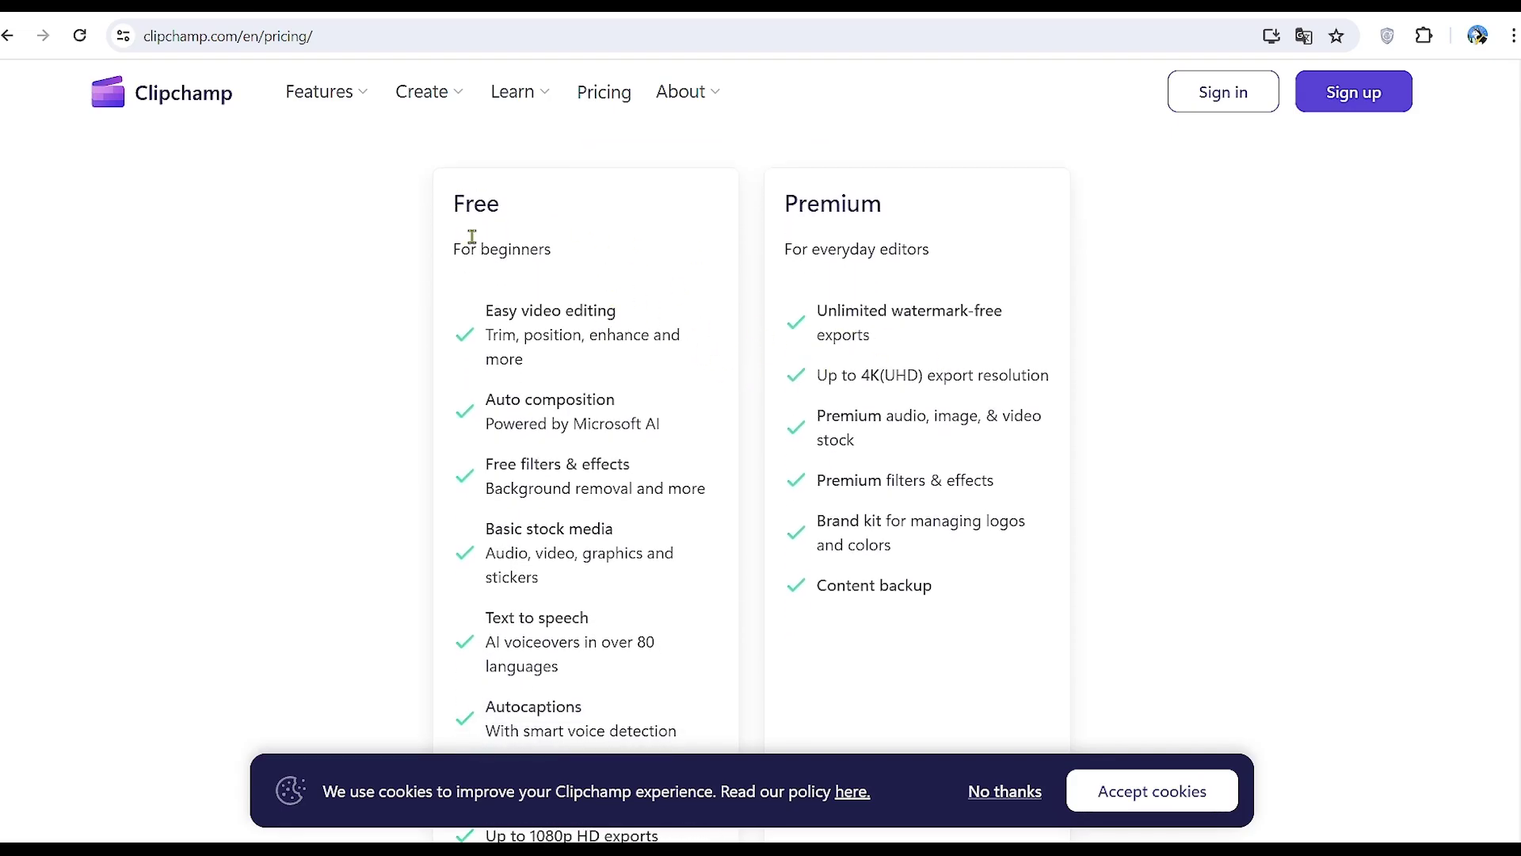
{"action": "left_click_drag", "start_coordinate": [778, 202], "coordinate": [910, 204]}
{"action": "left_click", "coordinate": [899, 259]}
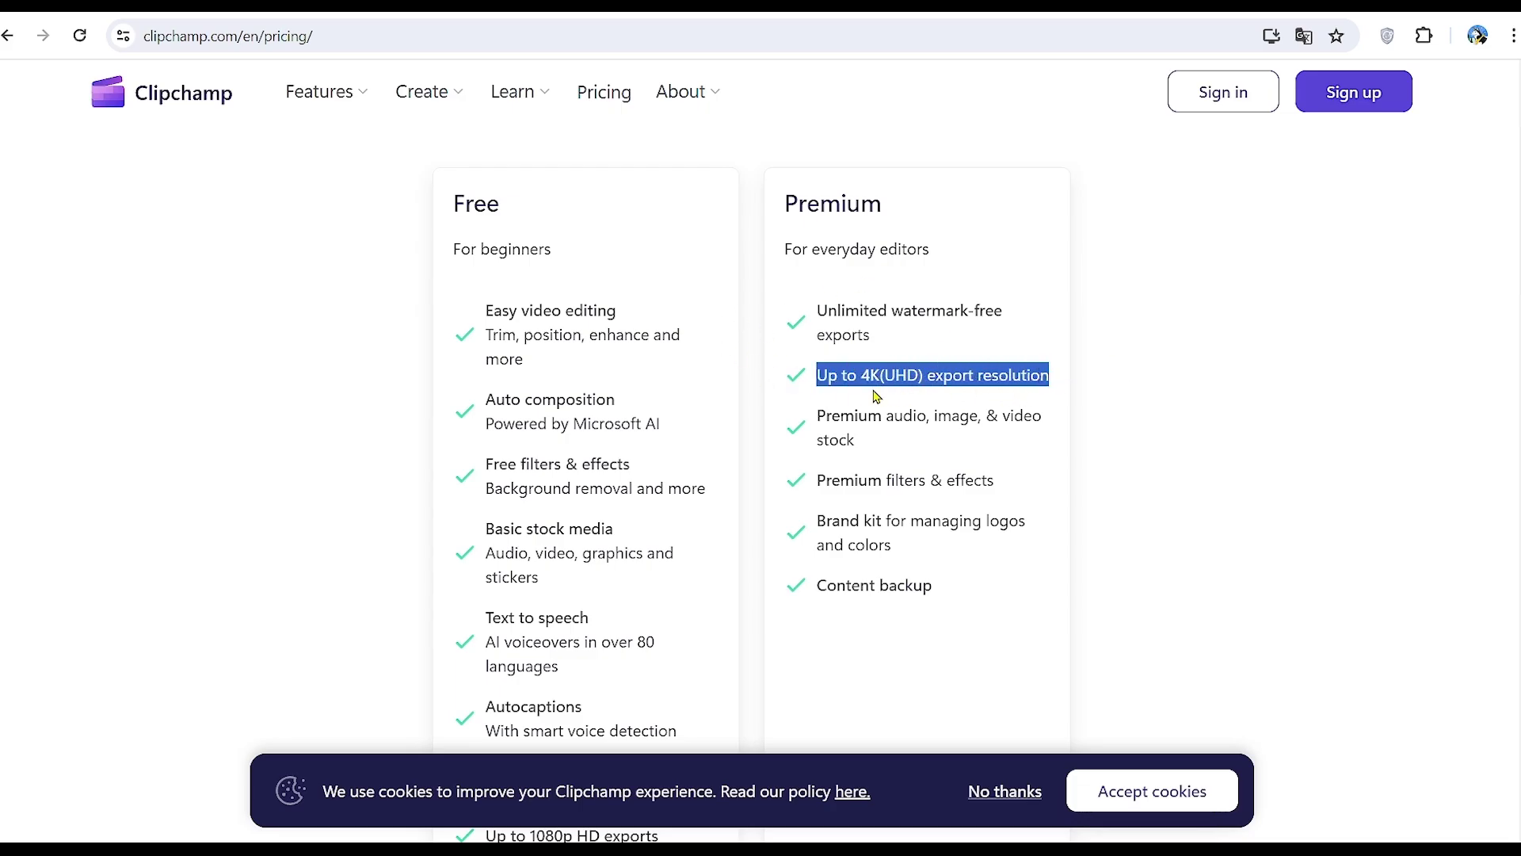
{"action": "left_click_drag", "start_coordinate": [800, 412], "coordinate": [902, 460]}
{"action": "left_click", "coordinate": [894, 440]}
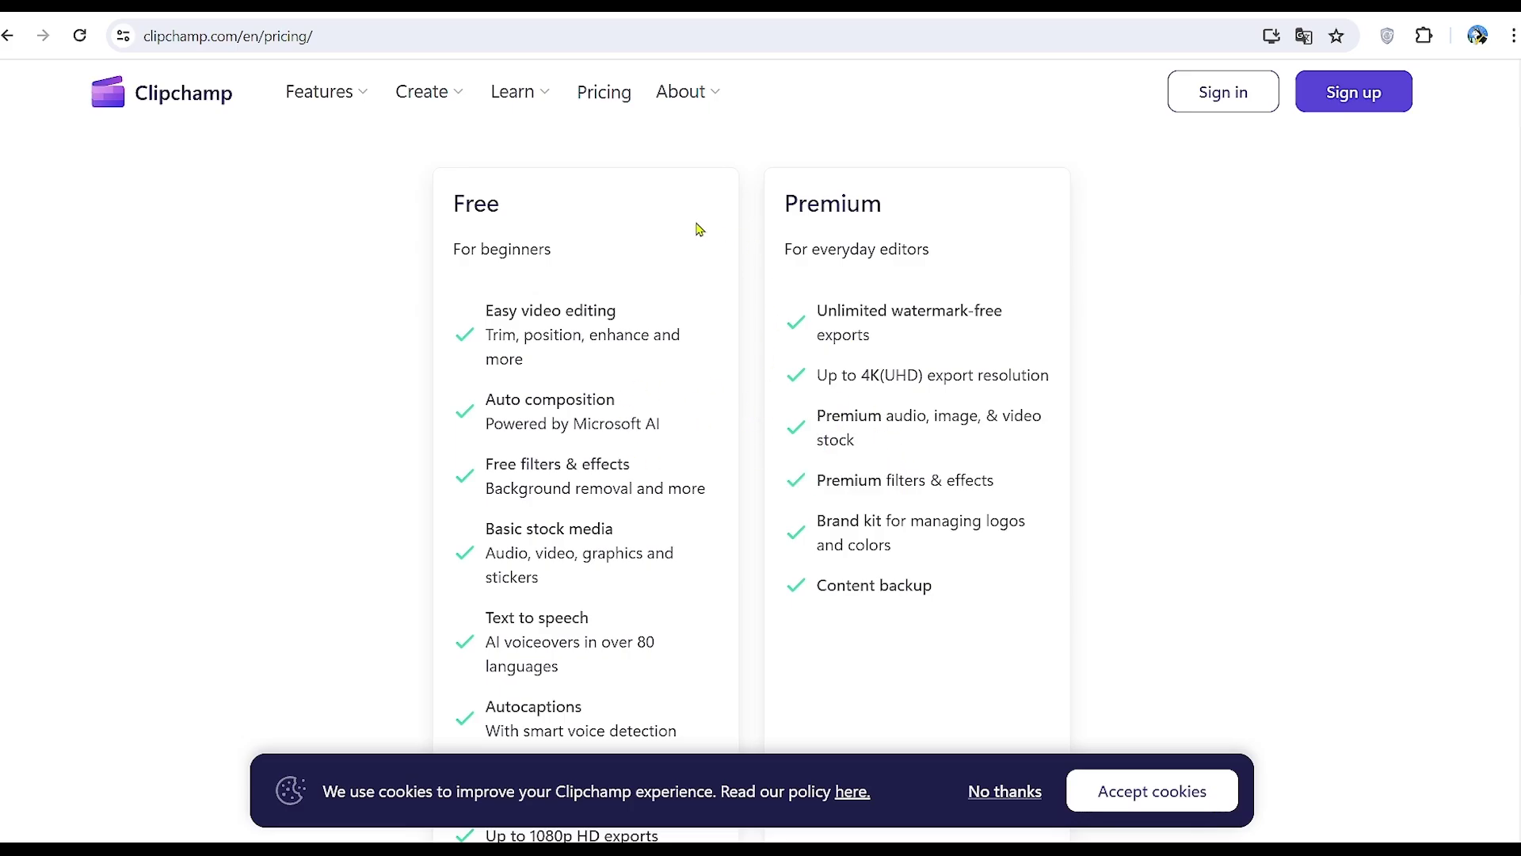
{"action": "left_click_drag", "start_coordinate": [841, 204], "coordinate": [747, 223]}
{"action": "left_click", "coordinate": [897, 298]}
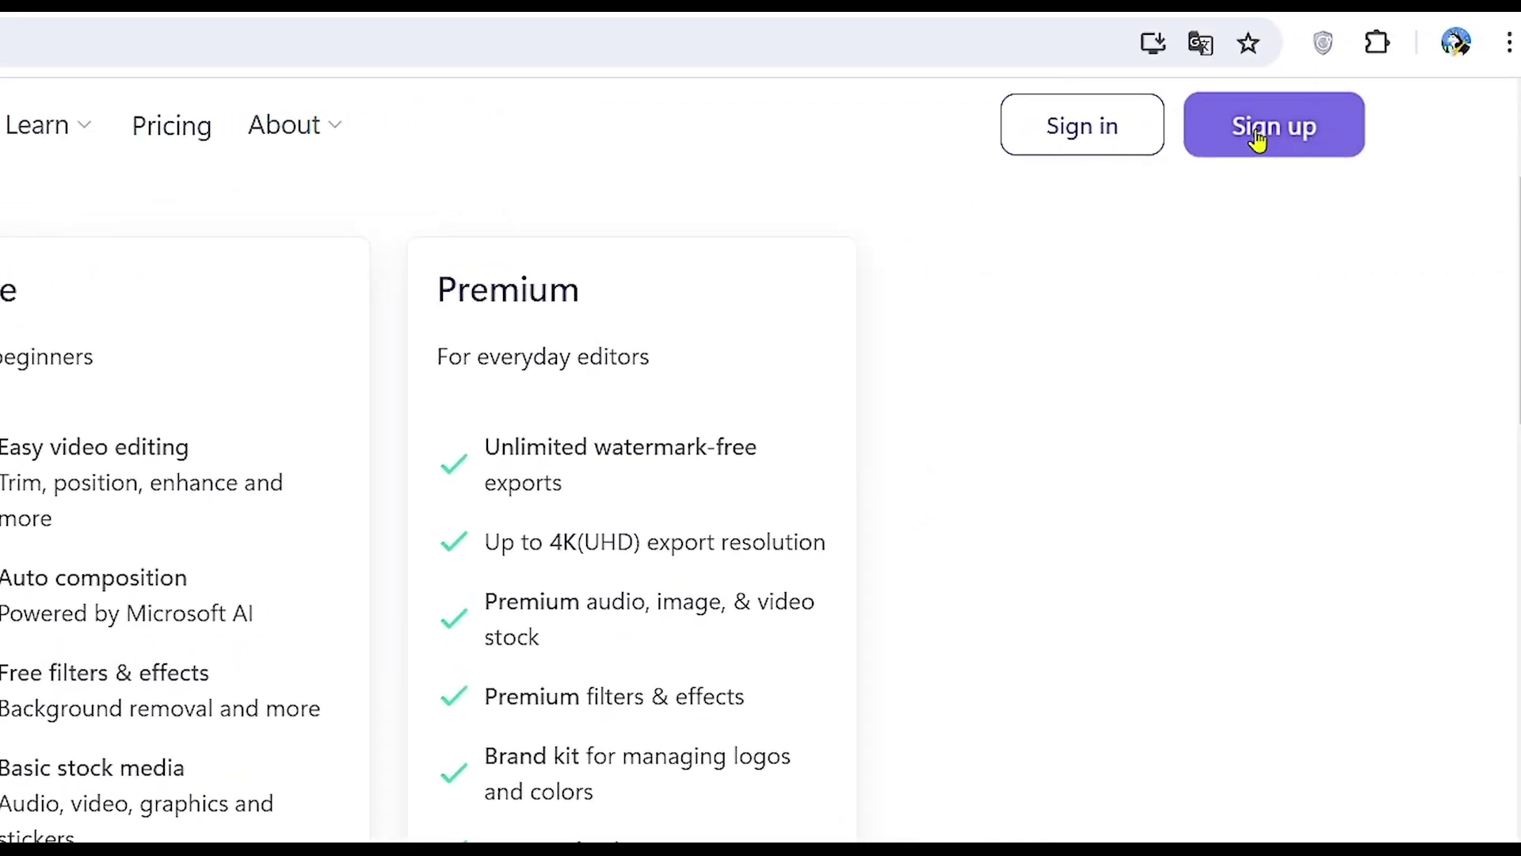
Sign in to Clipchamp from the Sign up page.
{"action": "left_click", "coordinate": [1343, 95]}
{"action": "left_click", "coordinate": [1258, 141]}
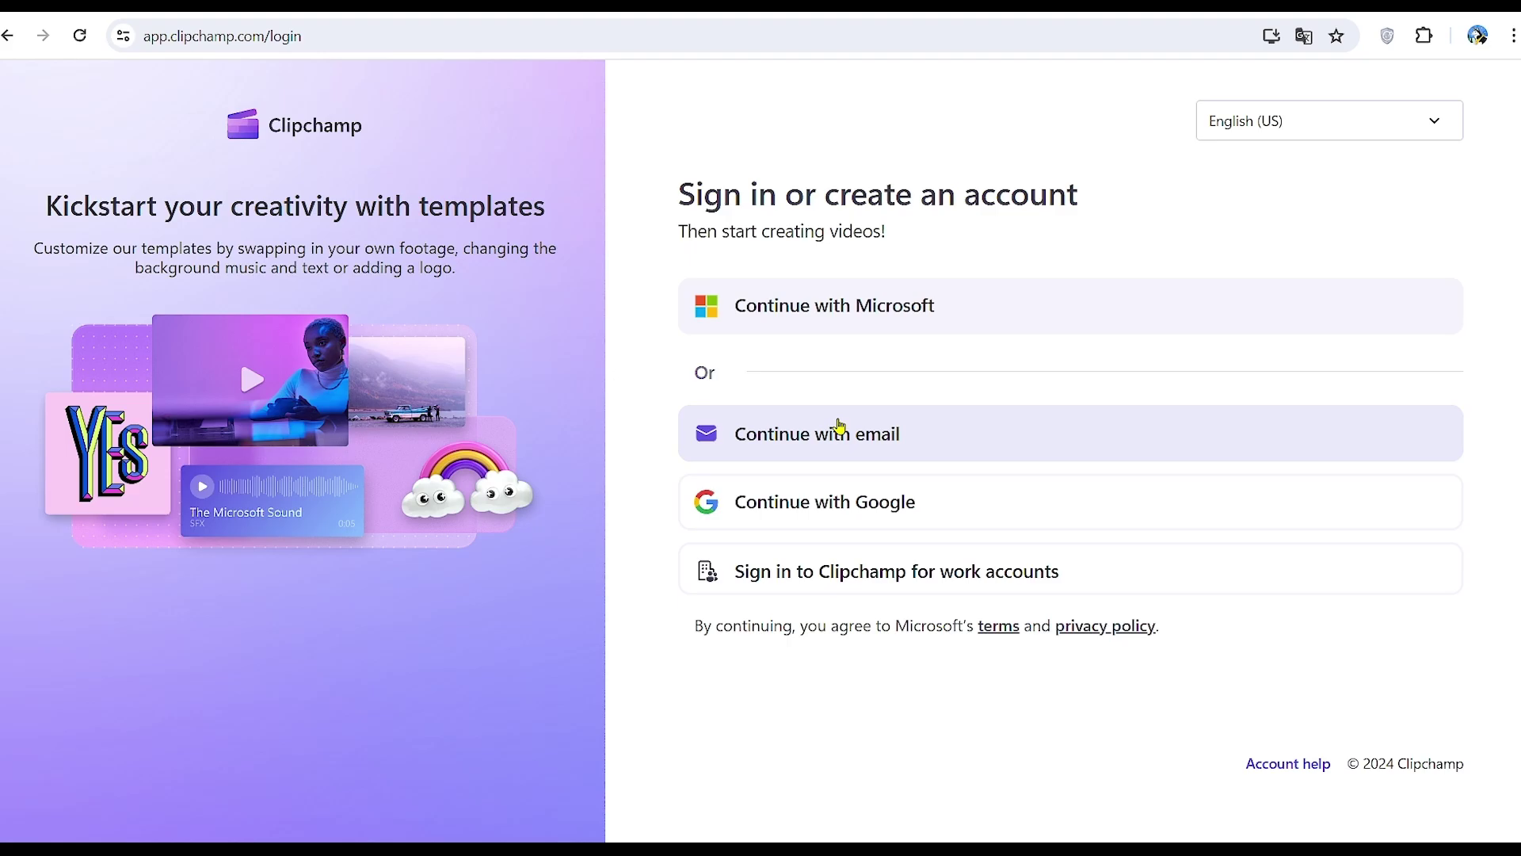
{"action": "left_click", "coordinate": [865, 520]}
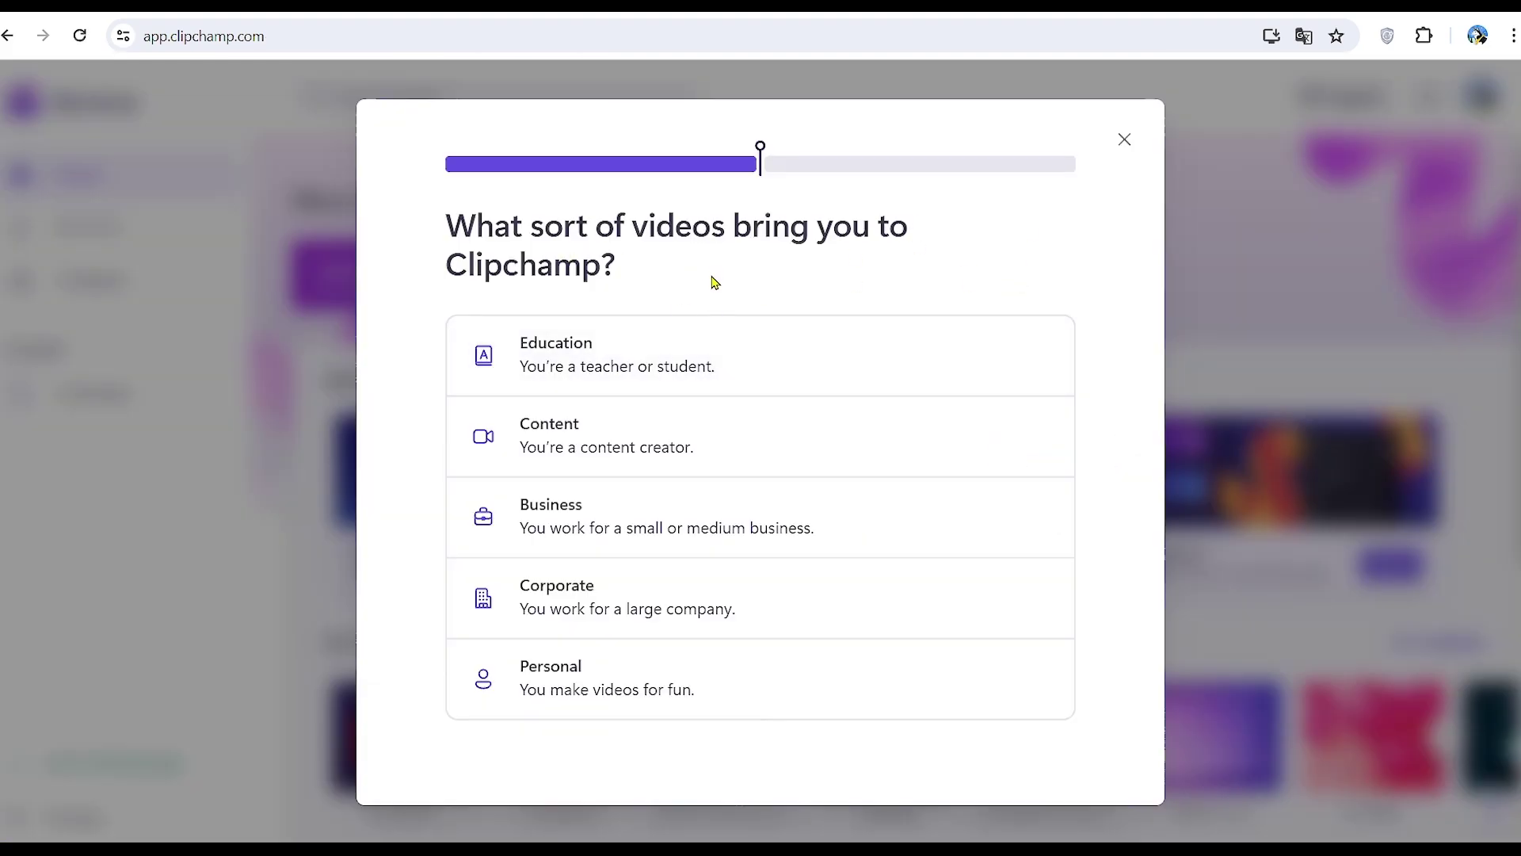
Answer onboarding with content creation, try Create a video with AI, then return Home.
{"action": "left_click", "coordinate": [649, 455]}
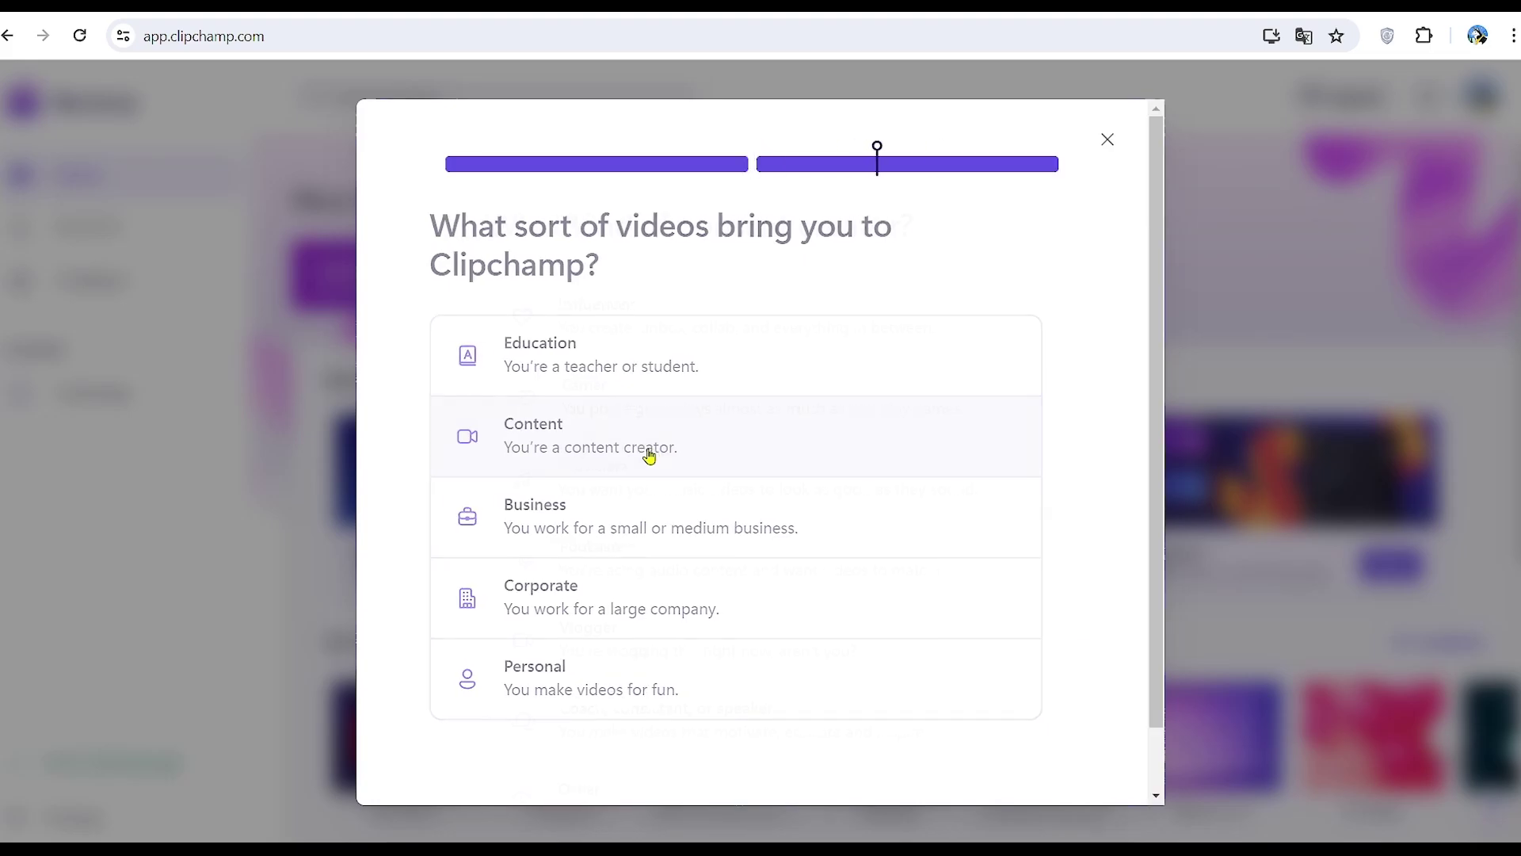
{"action": "left_click", "coordinate": [729, 317]}
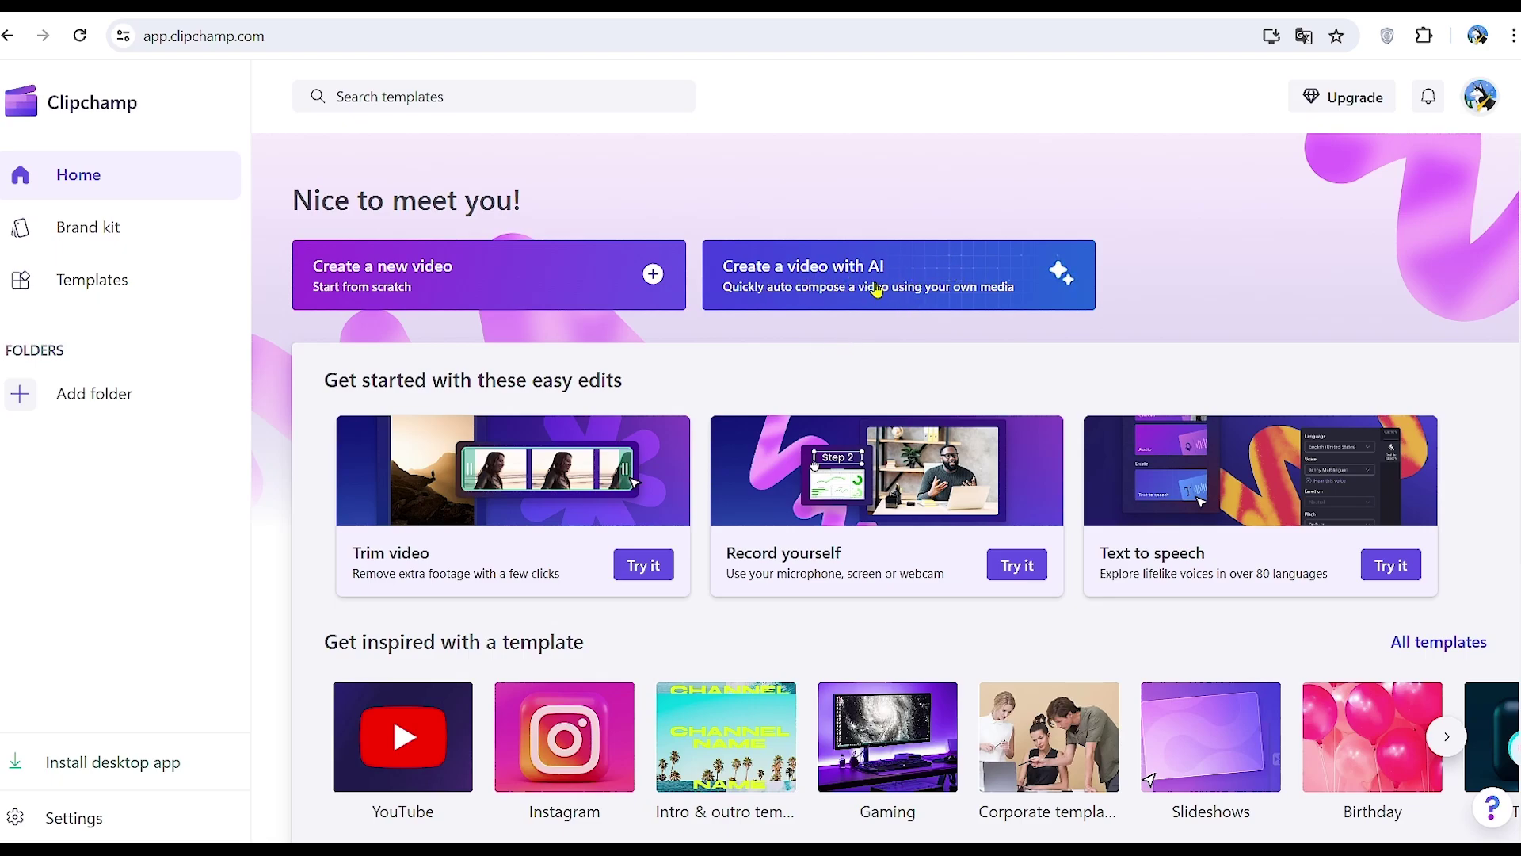
{"action": "left_click", "coordinate": [873, 290]}
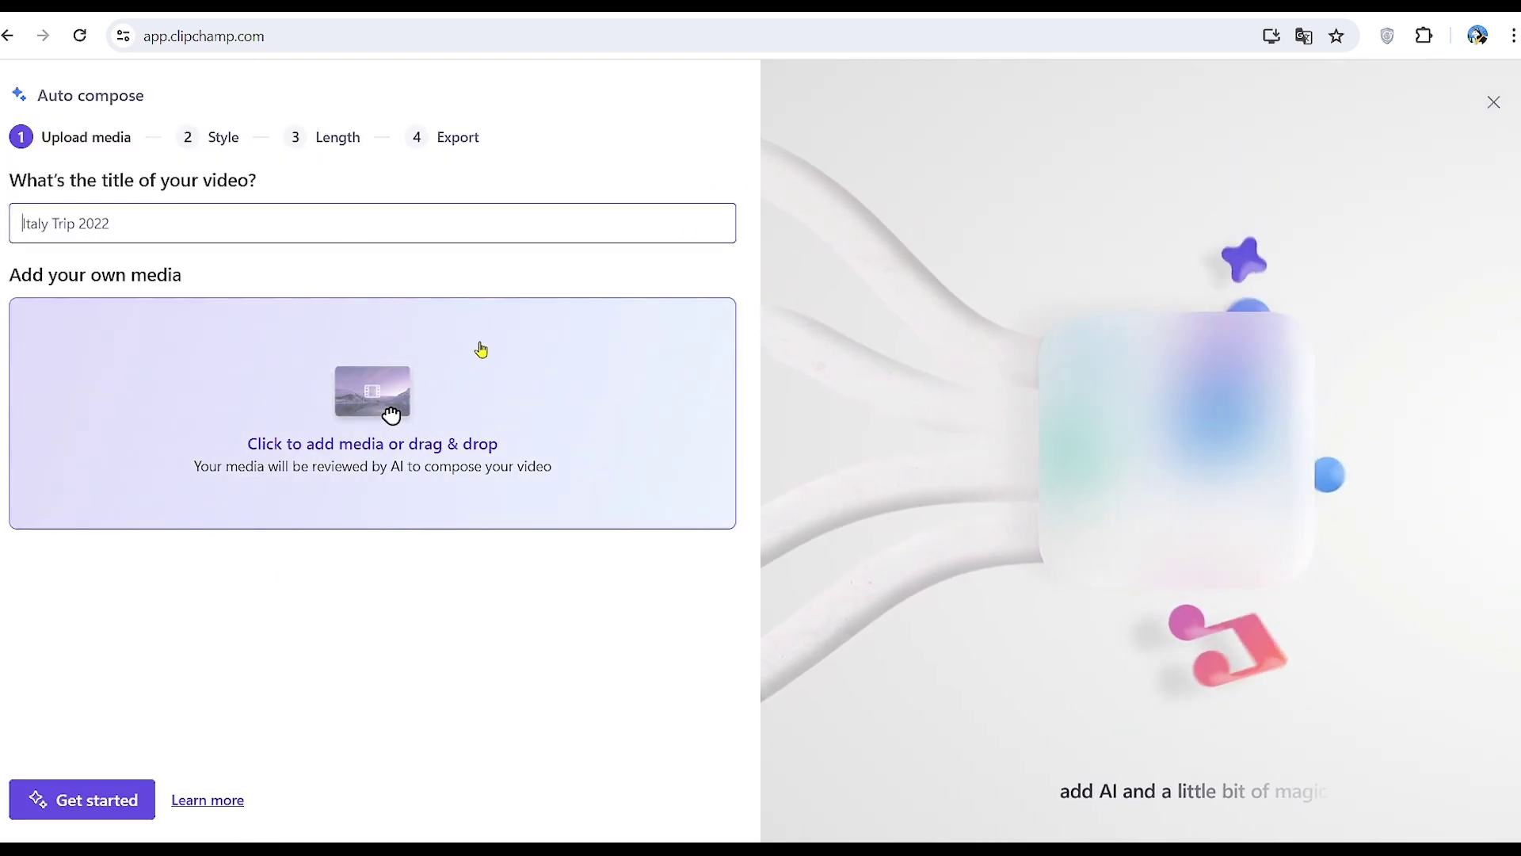
{"action": "left_click", "coordinate": [9, 35]}
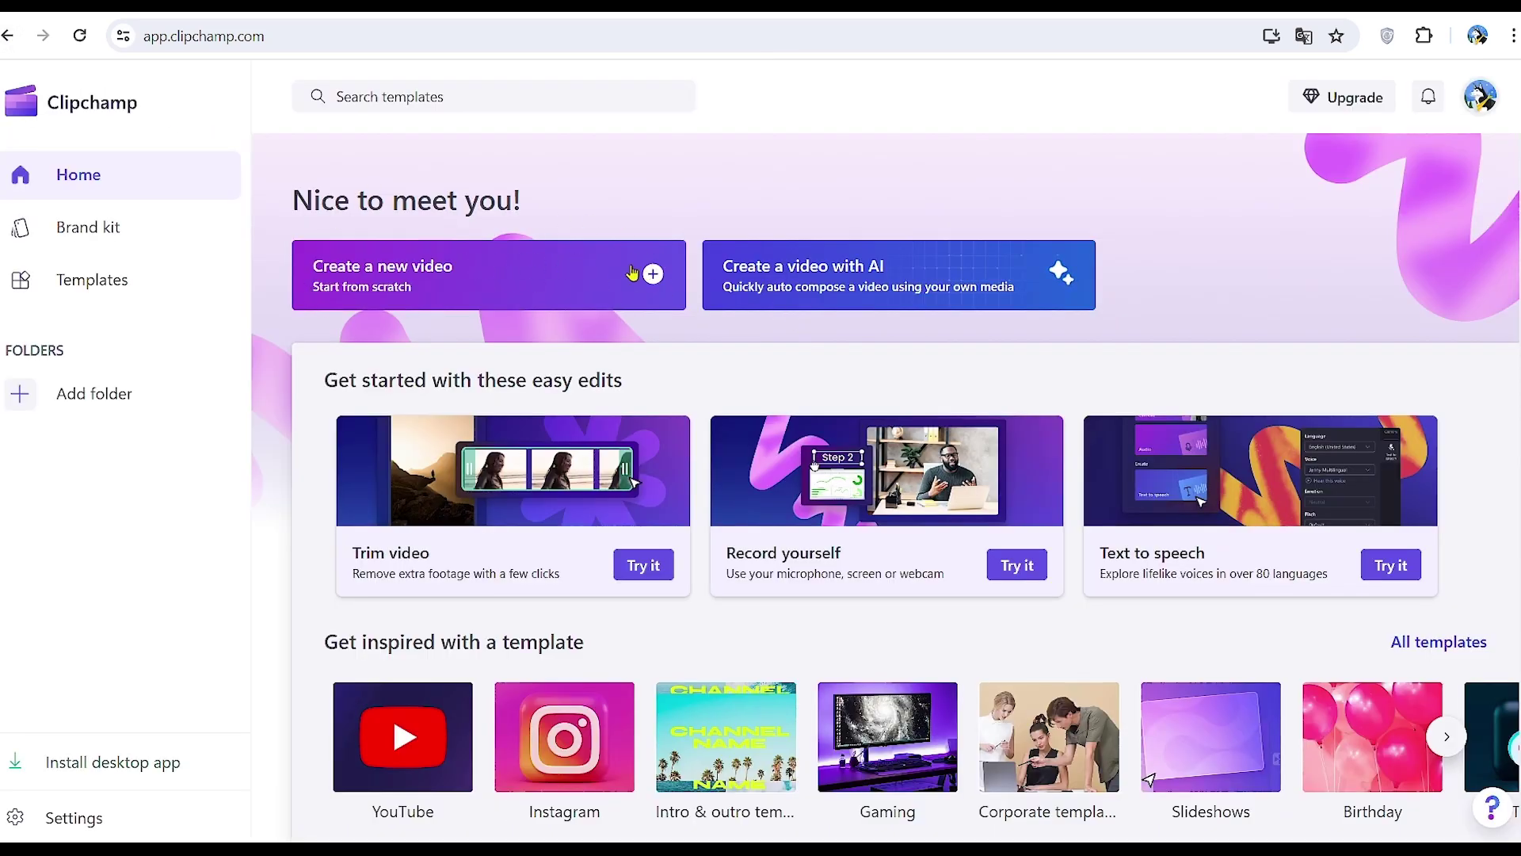
Start a new video from scratch, dismiss the search tip, and show Record & create options.
{"action": "left_click", "coordinate": [562, 279]}
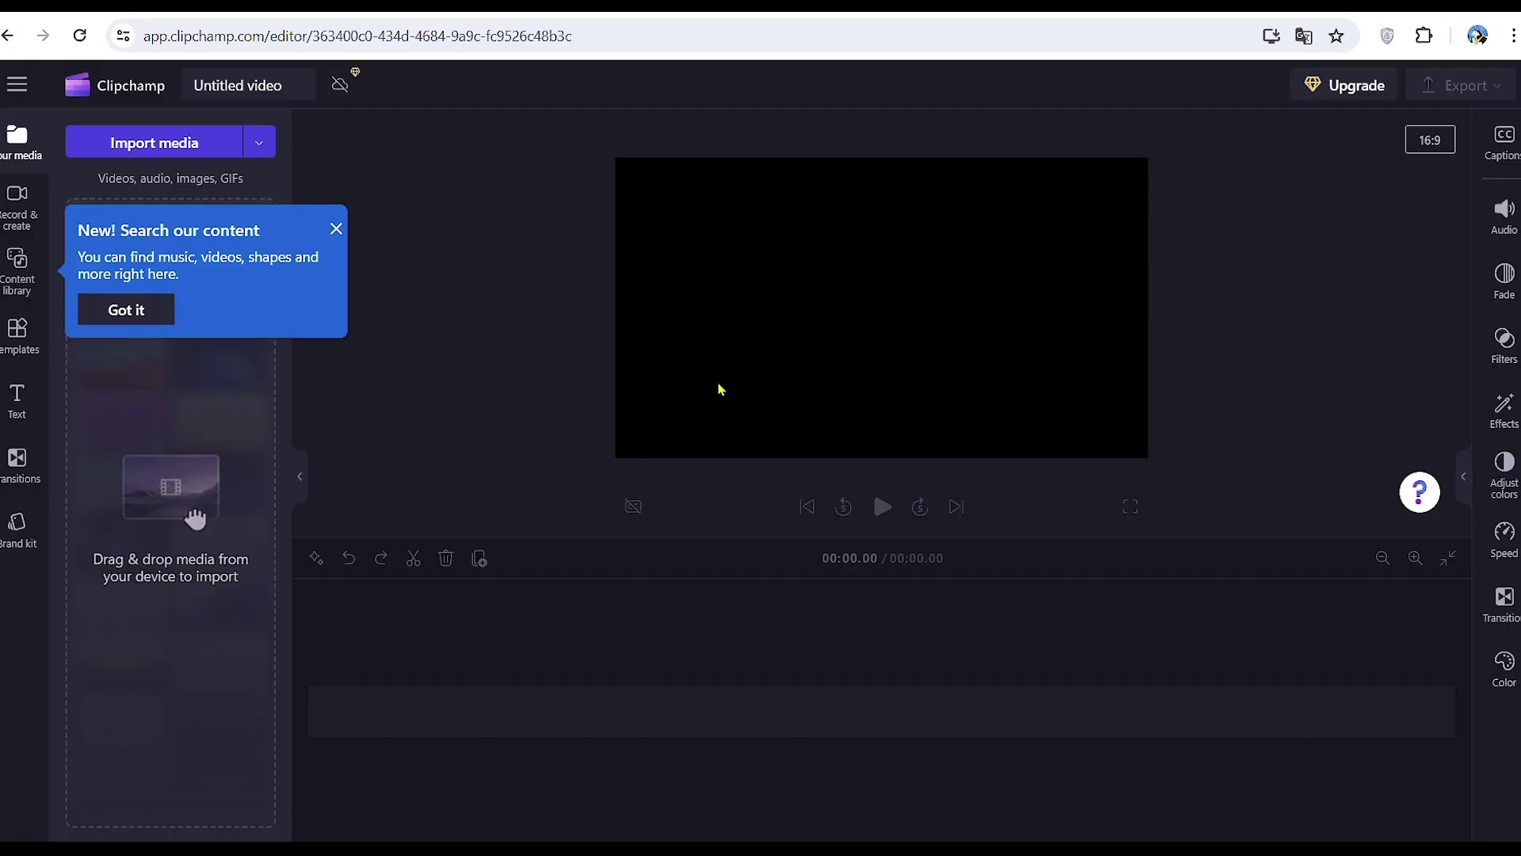
{"action": "left_click", "coordinate": [337, 231]}
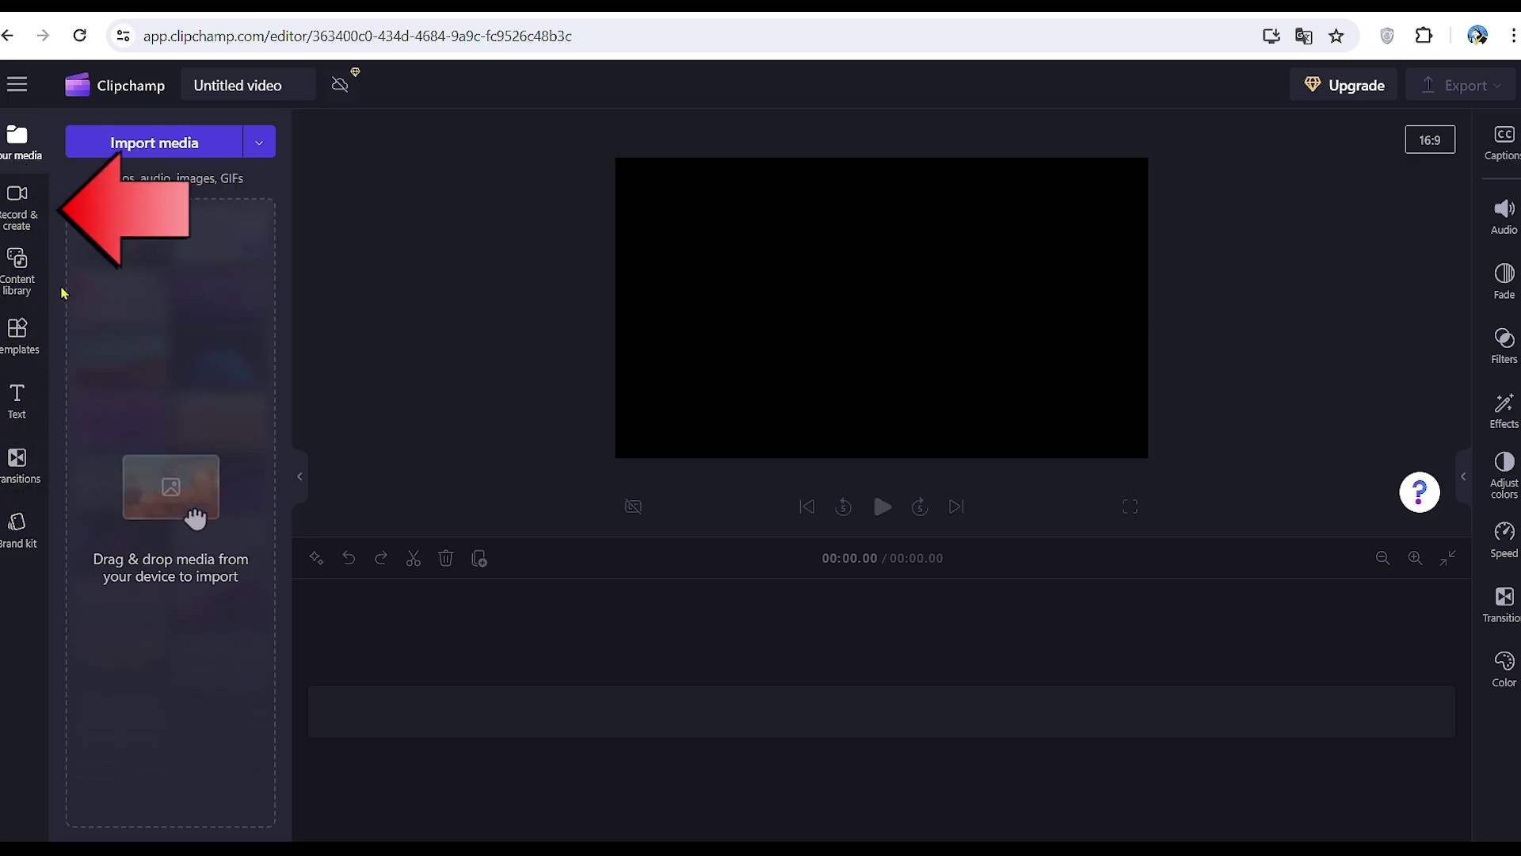
{"action": "left_click", "coordinate": [21, 212]}
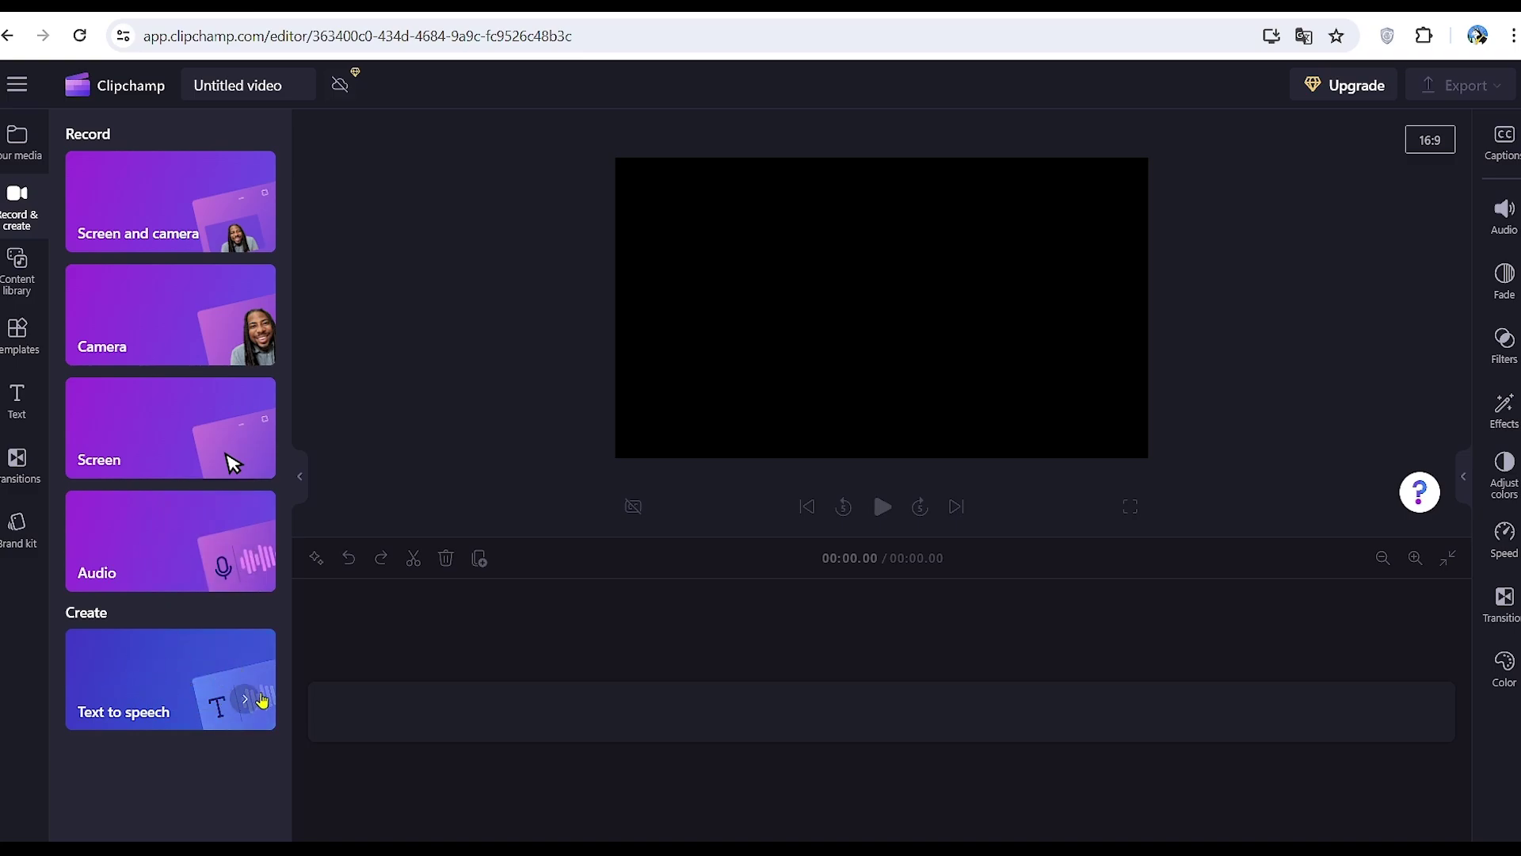
Add a text-to-speech clip and browse languages, keeping English (United States).
{"action": "left_click", "coordinate": [239, 700]}
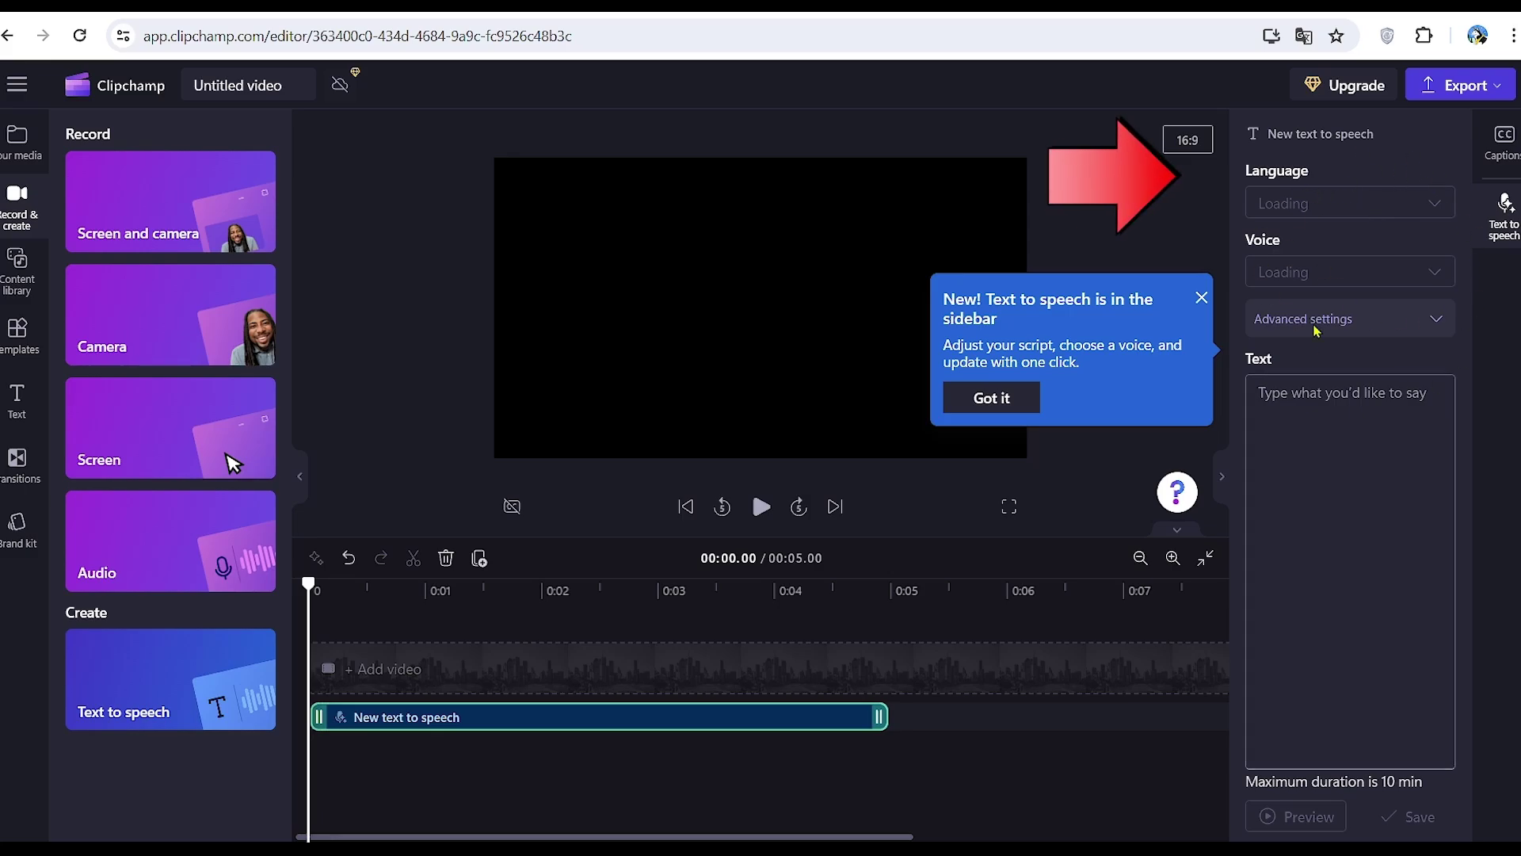
{"action": "left_click", "coordinate": [991, 396]}
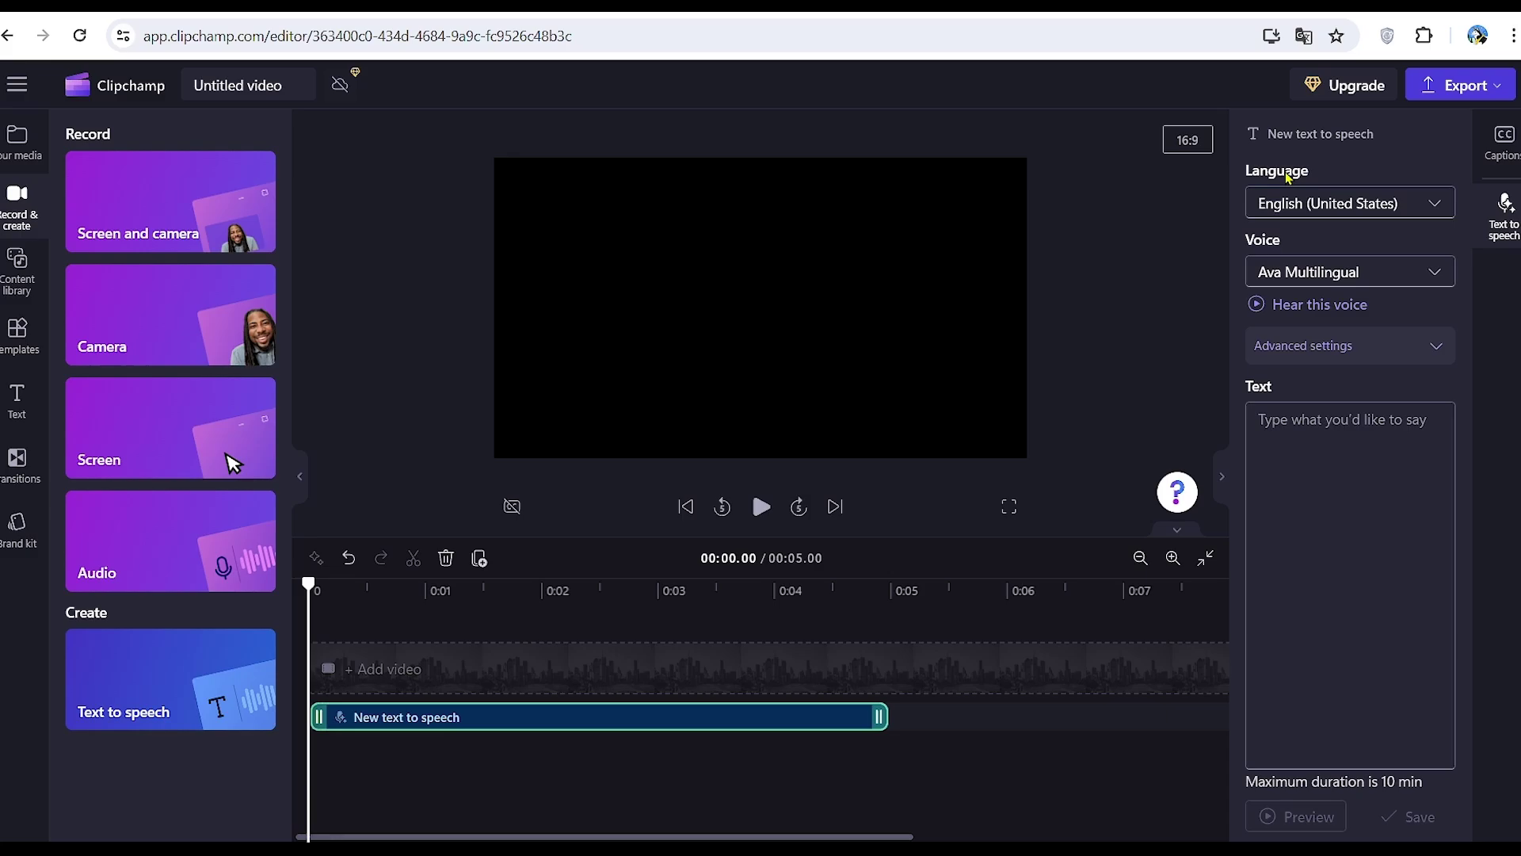
{"action": "left_click", "coordinate": [1380, 204]}
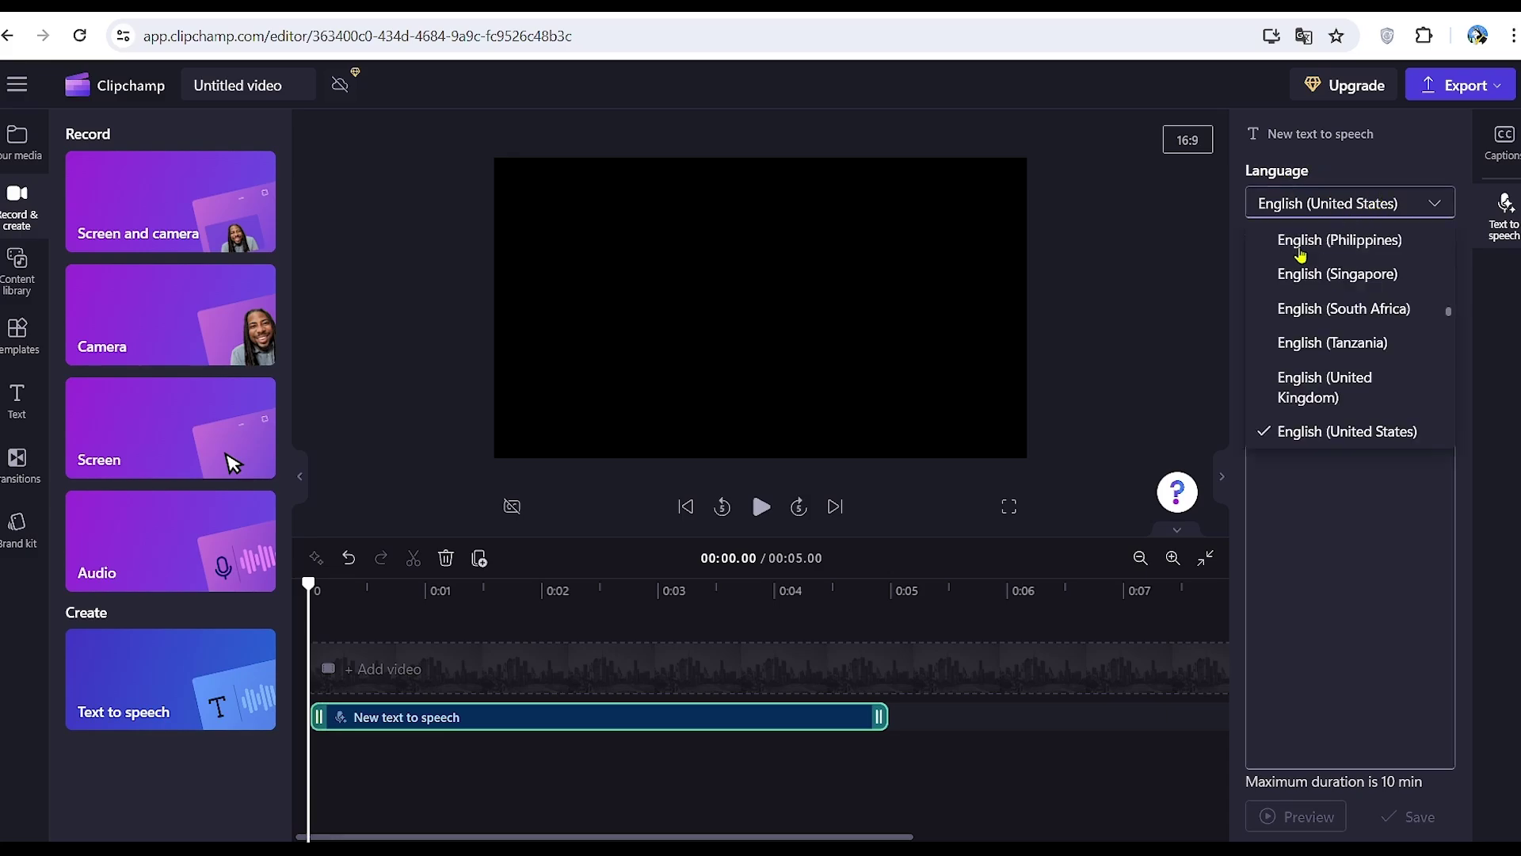
{"action": "scroll", "coordinate": [1350, 290], "scroll_direction": "down", "scroll_amount": 1}
{"action": "scroll", "coordinate": [1343, 299], "scroll_direction": "down", "scroll_amount": 2}
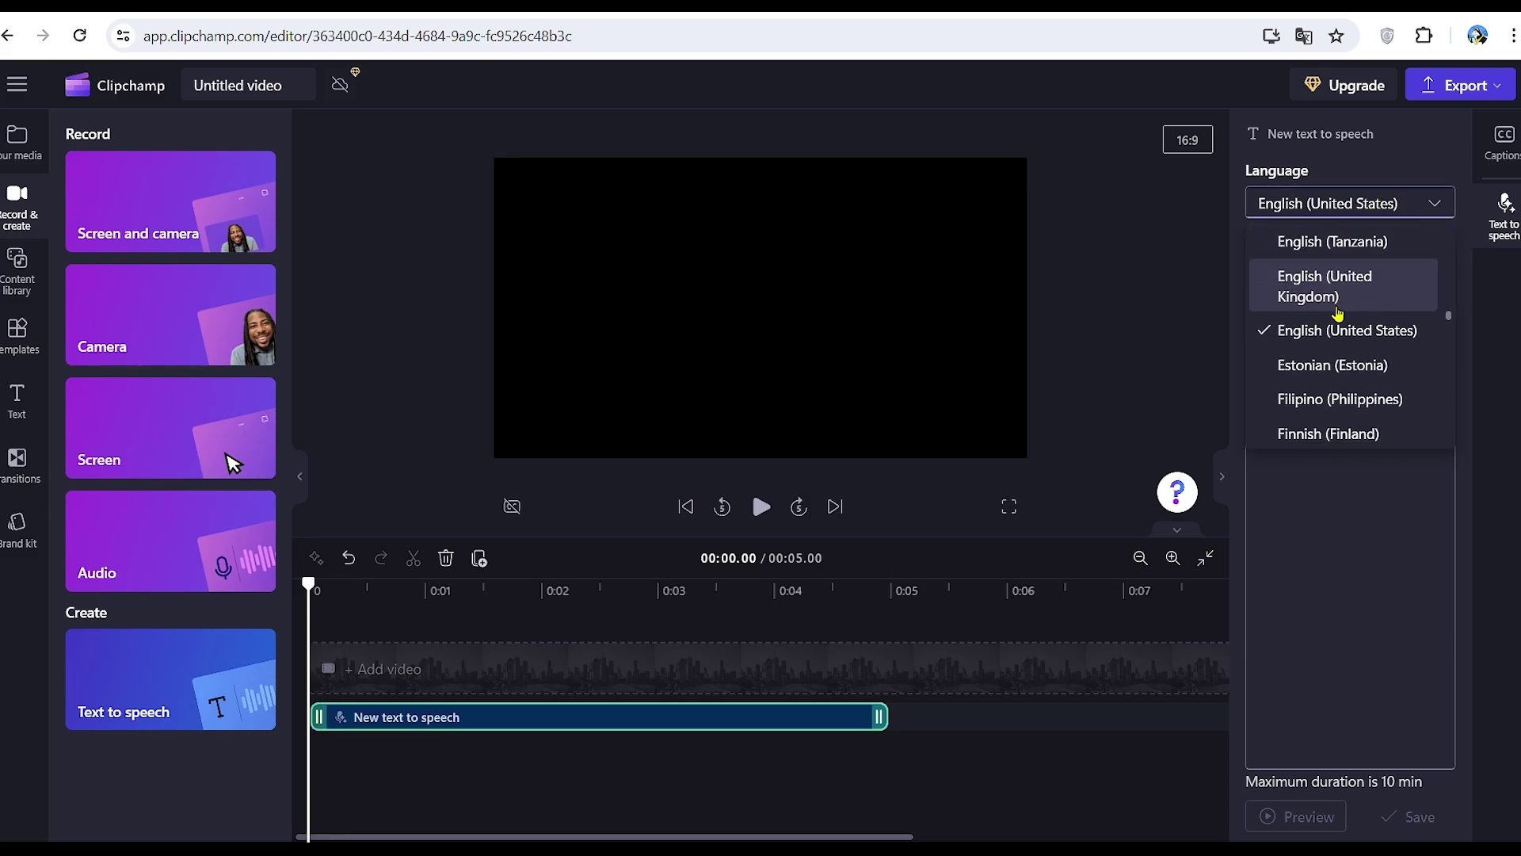
{"action": "scroll", "coordinate": [1335, 306], "scroll_direction": "down", "scroll_amount": 1}
{"action": "scroll", "coordinate": [1330, 320], "scroll_direction": "down", "scroll_amount": 2}
{"action": "scroll", "coordinate": [1327, 319], "scroll_direction": "down", "scroll_amount": 1}
{"action": "scroll", "coordinate": [1327, 319], "scroll_direction": "down", "scroll_amount": 2}
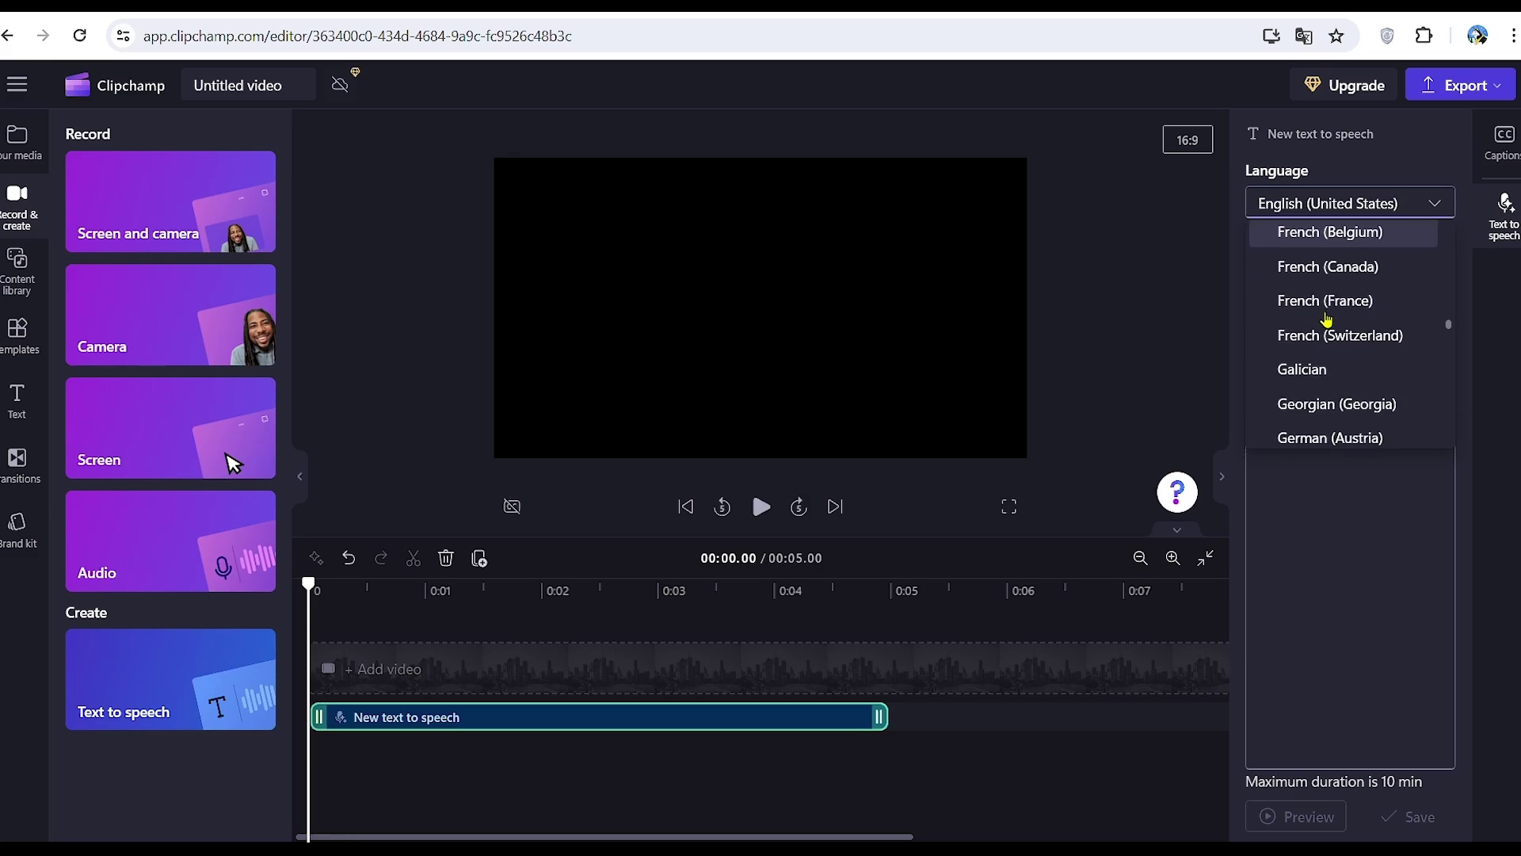
{"action": "scroll", "coordinate": [1327, 318], "scroll_direction": "down", "scroll_amount": 1}
{"action": "scroll", "coordinate": [1326, 321], "scroll_direction": "down", "scroll_amount": 2}
{"action": "scroll", "coordinate": [1327, 320], "scroll_direction": "down", "scroll_amount": 1}
{"action": "scroll", "coordinate": [1327, 321], "scroll_direction": "down", "scroll_amount": 2}
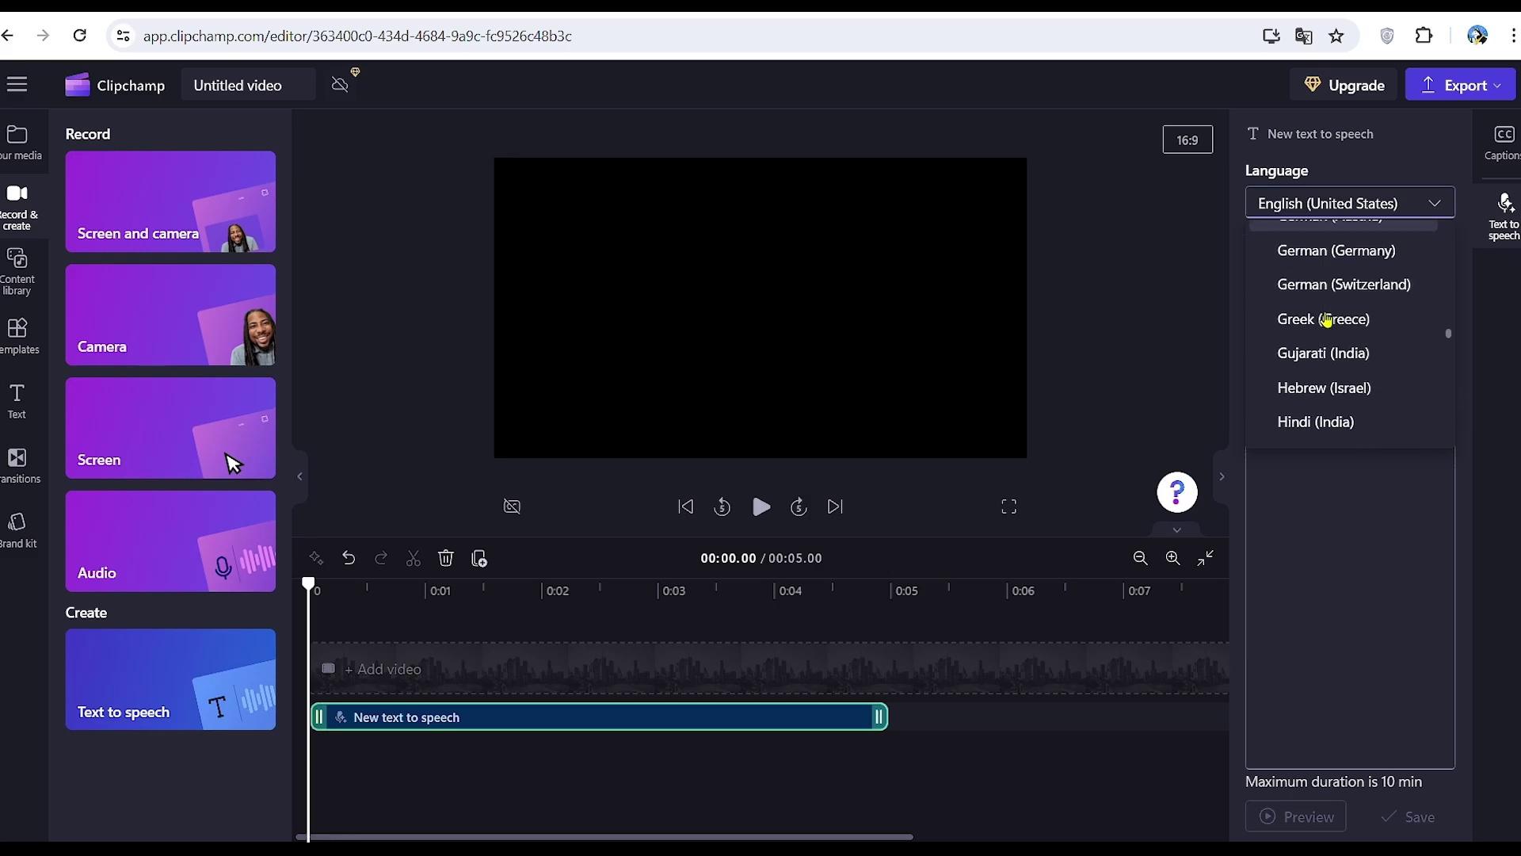
{"action": "scroll", "coordinate": [1327, 321], "scroll_direction": "down", "scroll_amount": 1}
{"action": "scroll", "coordinate": [1327, 318], "scroll_direction": "down", "scroll_amount": 2}
{"action": "scroll", "coordinate": [1327, 320], "scroll_direction": "down", "scroll_amount": 1}
{"action": "scroll", "coordinate": [1327, 319], "scroll_direction": "down", "scroll_amount": 2}
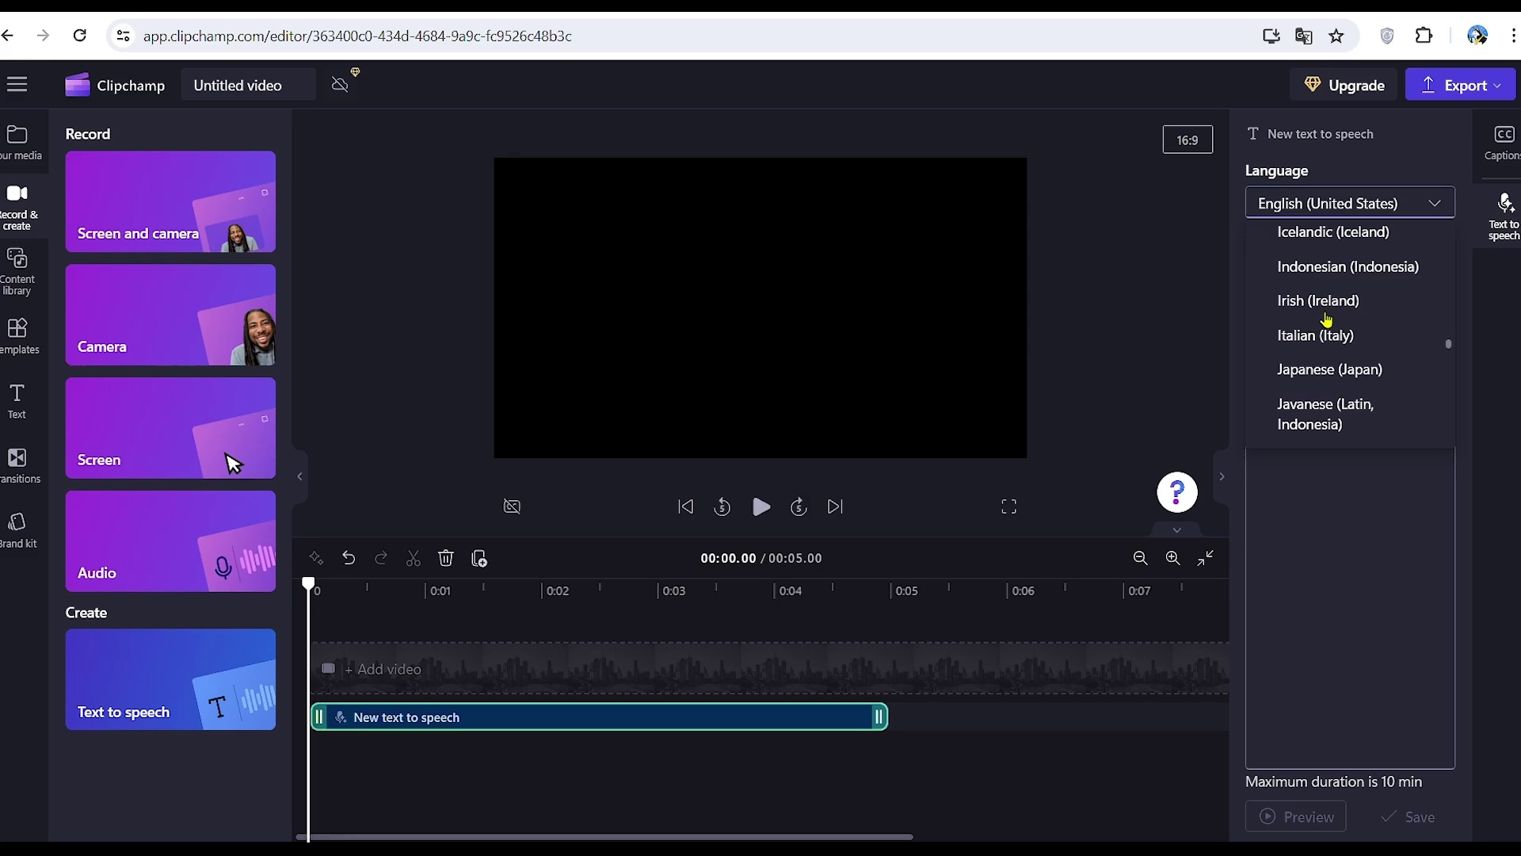
{"action": "scroll", "coordinate": [1326, 319], "scroll_direction": "down", "scroll_amount": 2}
{"action": "scroll", "coordinate": [1326, 318], "scroll_direction": "down", "scroll_amount": 1}
{"action": "scroll", "coordinate": [1327, 319], "scroll_direction": "down", "scroll_amount": 1}
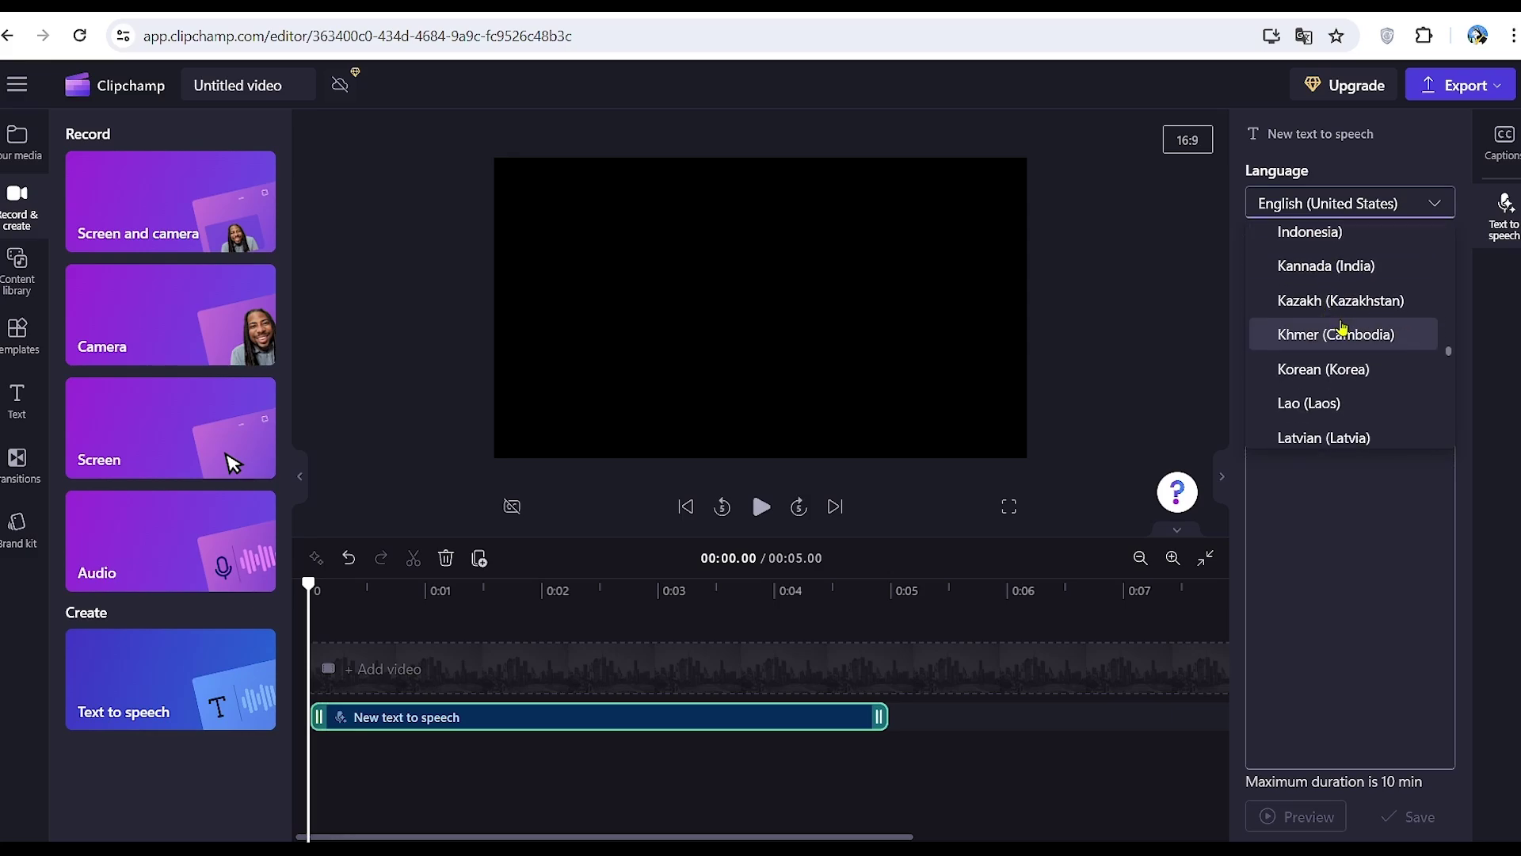
{"action": "scroll", "coordinate": [1330, 321], "scroll_direction": "up", "scroll_amount": 2}
{"action": "scroll", "coordinate": [1341, 329], "scroll_direction": "up", "scroll_amount": 2}
{"action": "scroll", "coordinate": [1341, 328], "scroll_direction": "up", "scroll_amount": 1}
{"action": "scroll", "coordinate": [1341, 333], "scroll_direction": "up", "scroll_amount": 2}
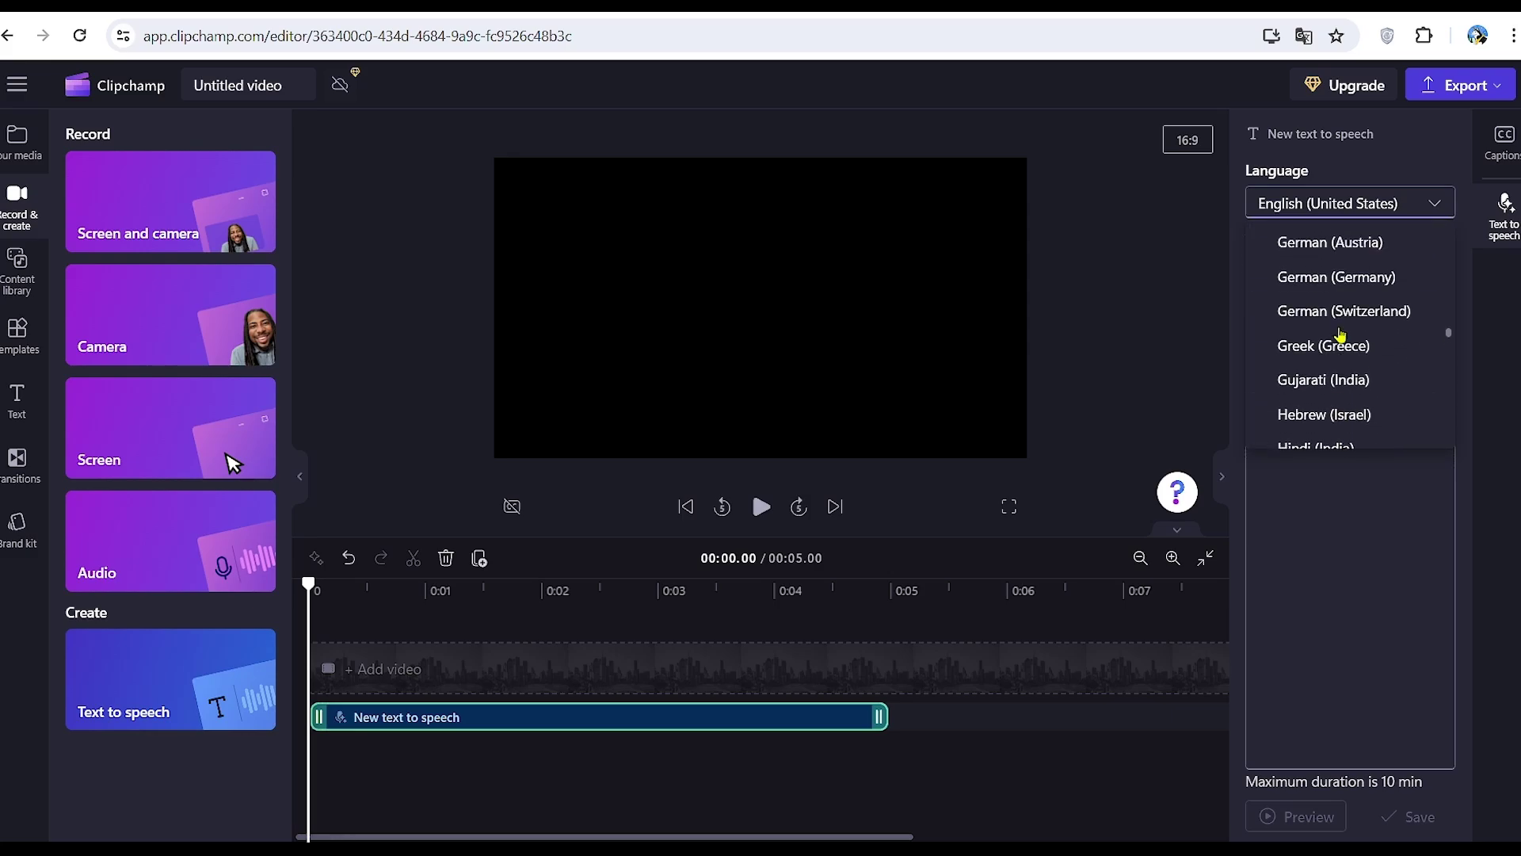
{"action": "scroll", "coordinate": [1336, 336], "scroll_direction": "up", "scroll_amount": 3}
{"action": "scroll", "coordinate": [1326, 338], "scroll_direction": "up", "scroll_amount": 1}
{"action": "left_click", "coordinate": [1341, 339]}
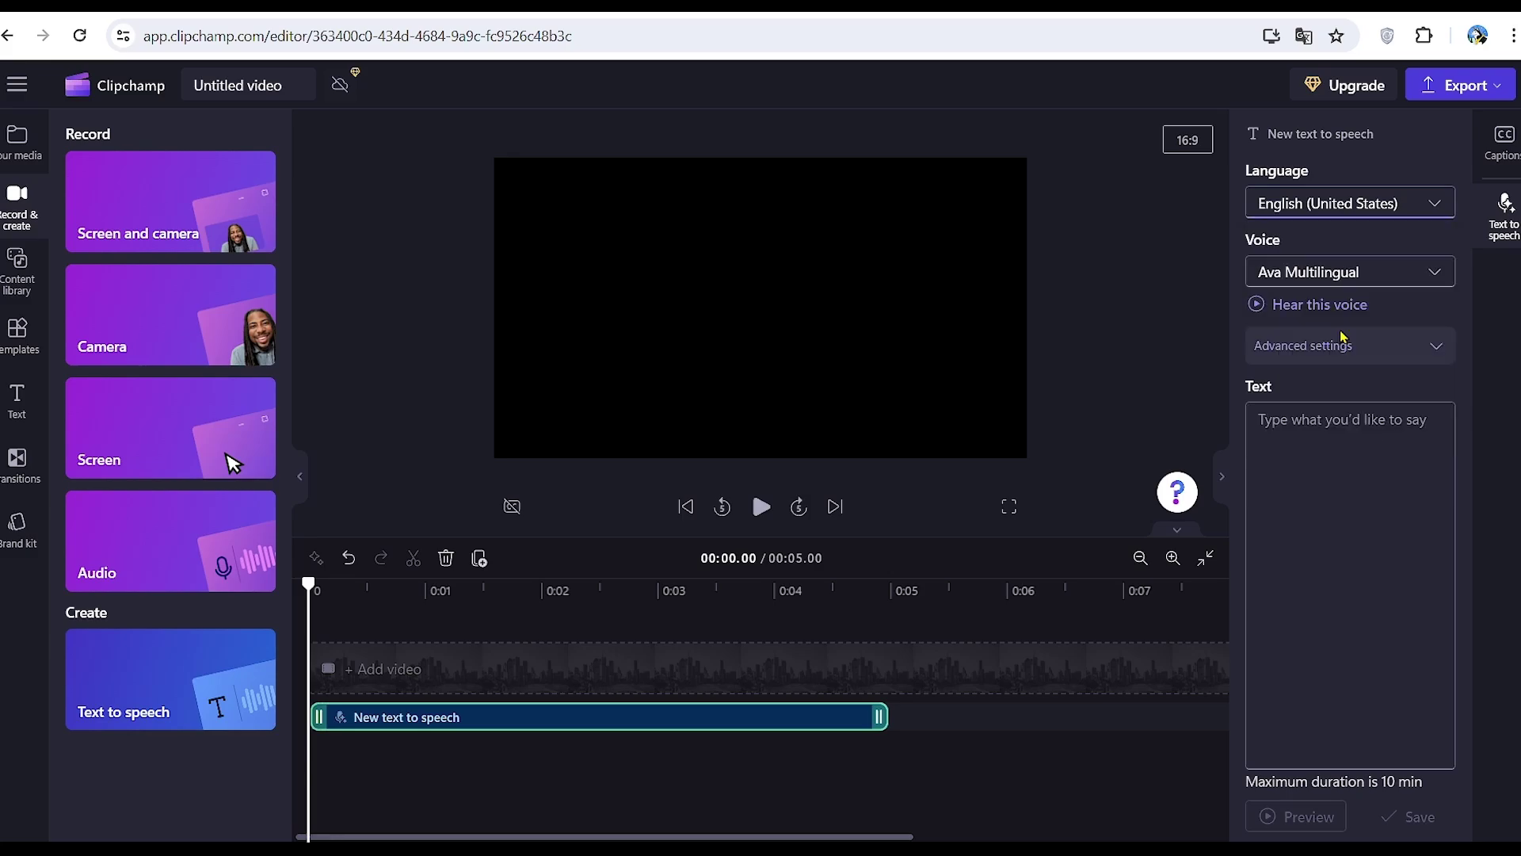
Choose Jane as the voiceover voice after briefly trying Emma Multilingual.
{"action": "left_click", "coordinate": [1373, 283]}
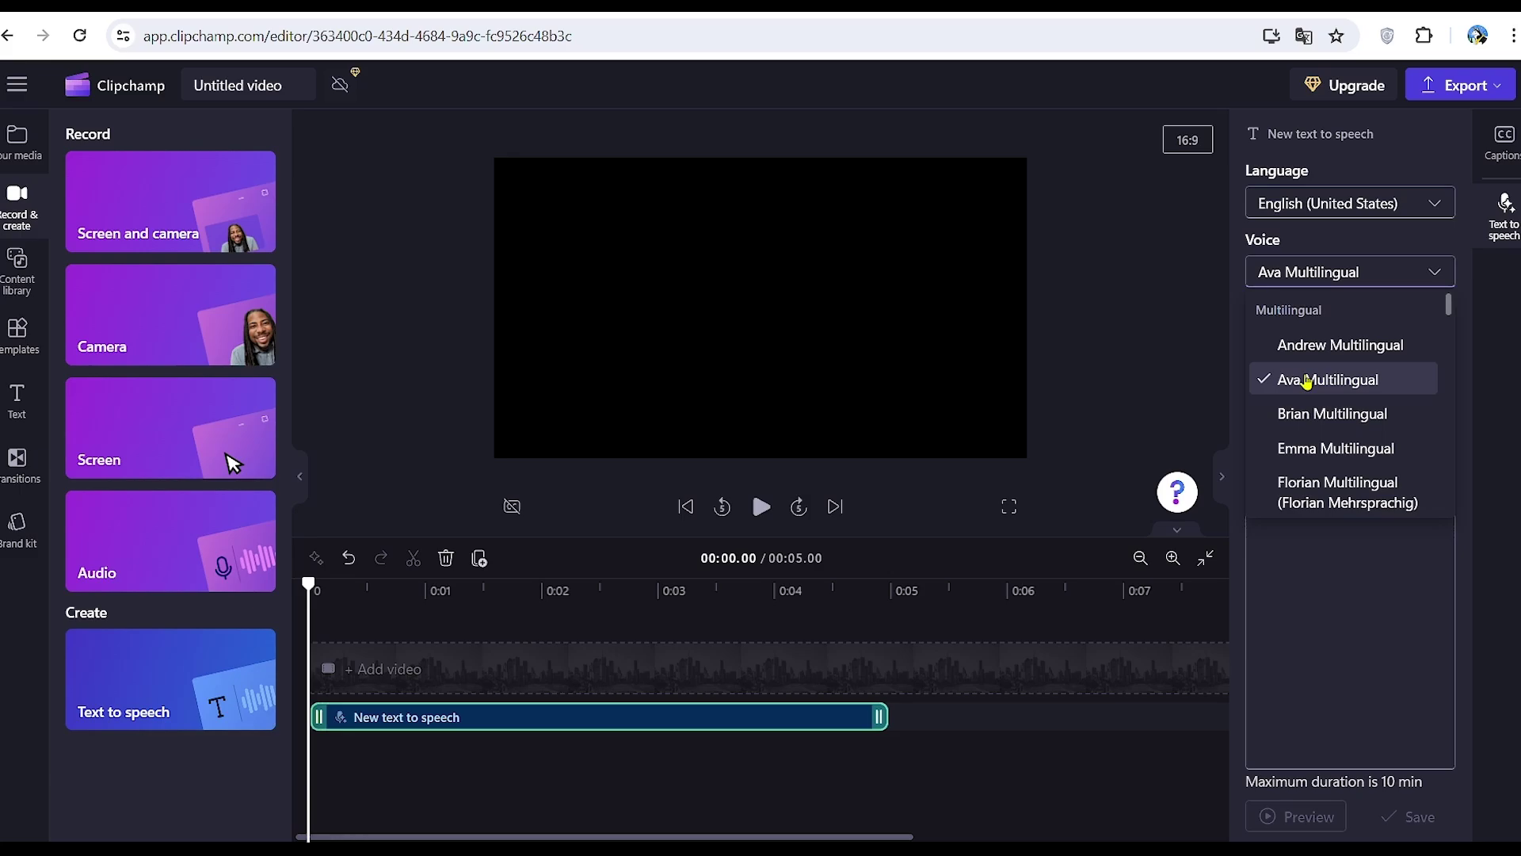
{"action": "left_click", "coordinate": [1354, 448]}
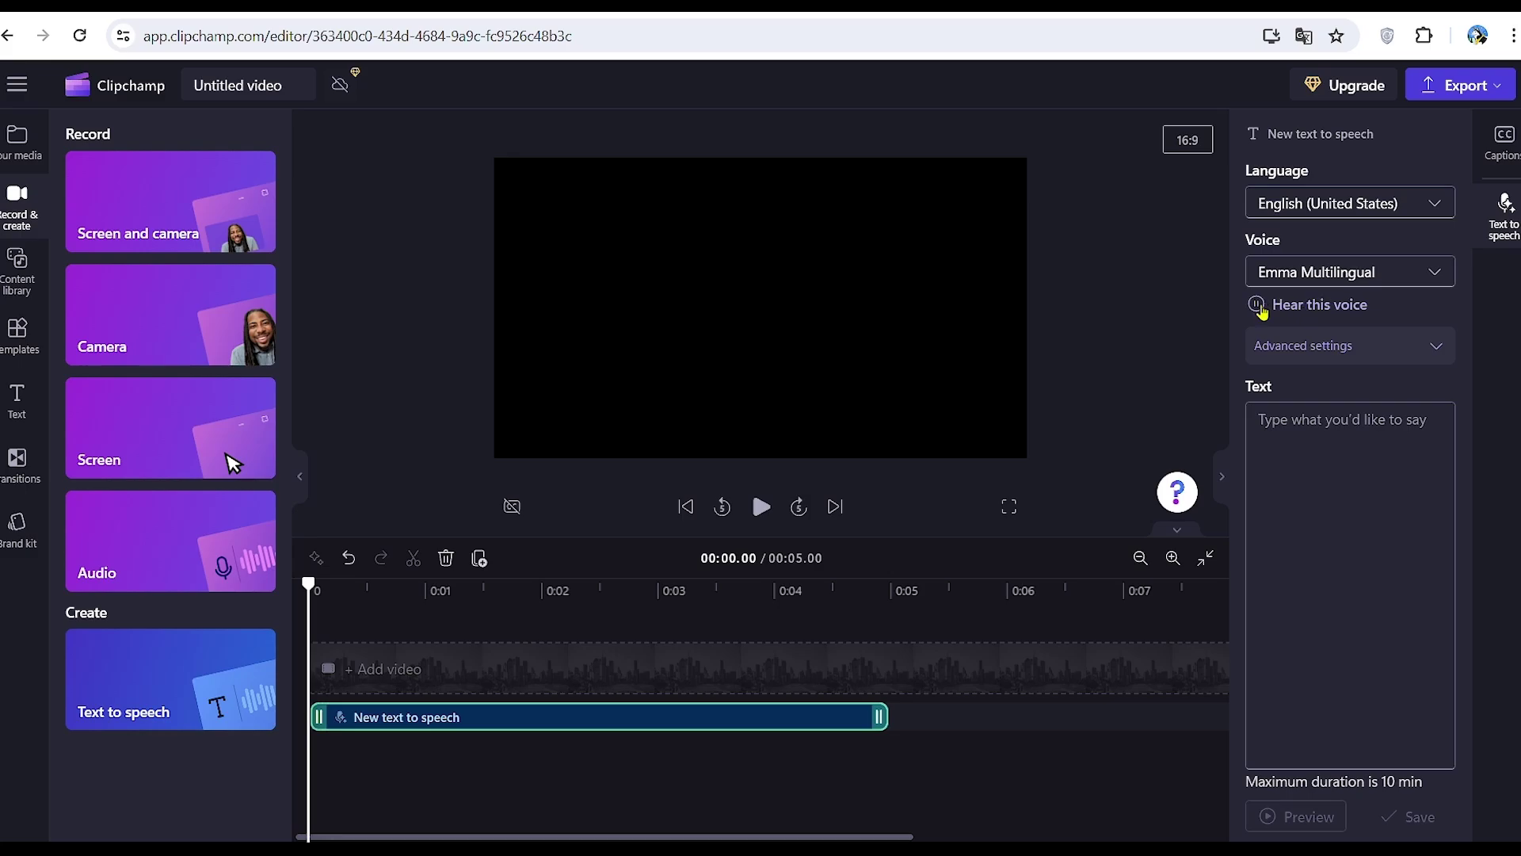
{"action": "left_click", "coordinate": [1399, 273]}
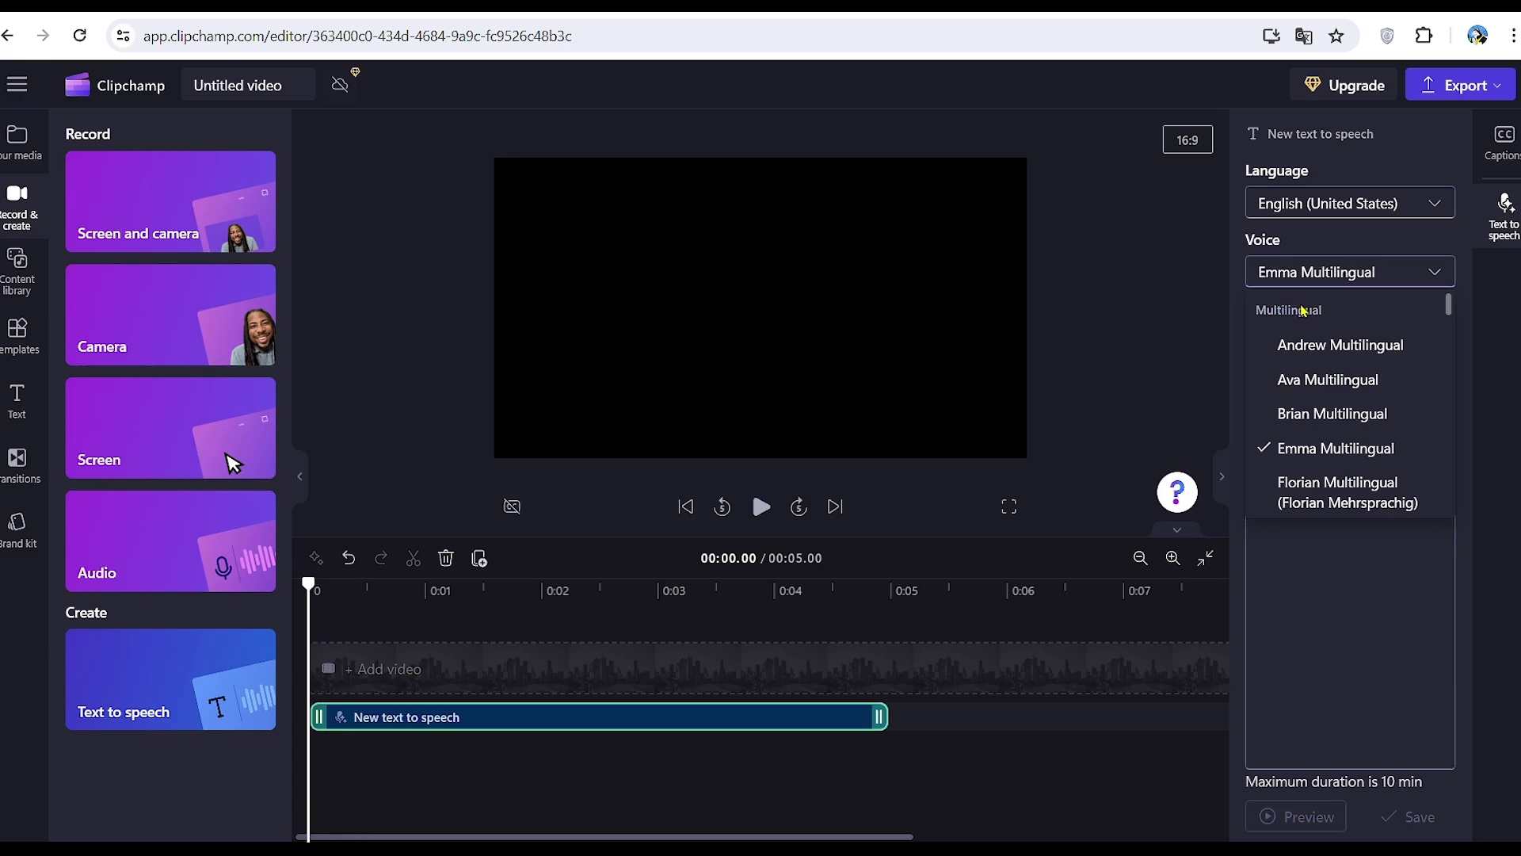
{"action": "scroll", "coordinate": [1292, 362], "scroll_direction": "down", "scroll_amount": 3}
{"action": "left_click", "coordinate": [1292, 363]}
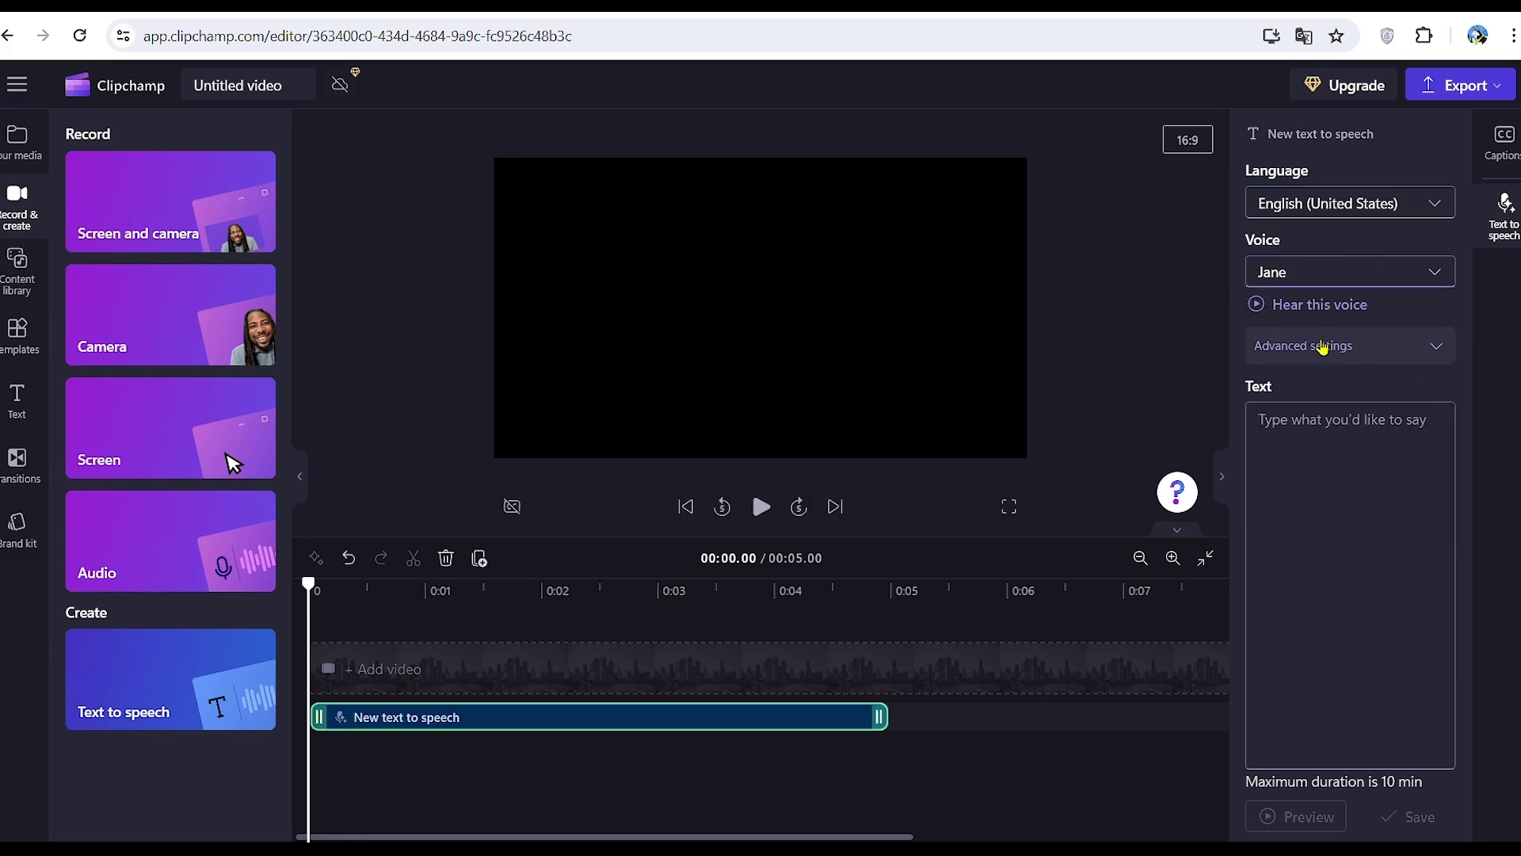
Set emotion to Friendly and vocal pitch to High, then play the Jane sample twice.
{"action": "left_click", "coordinate": [1423, 351]}
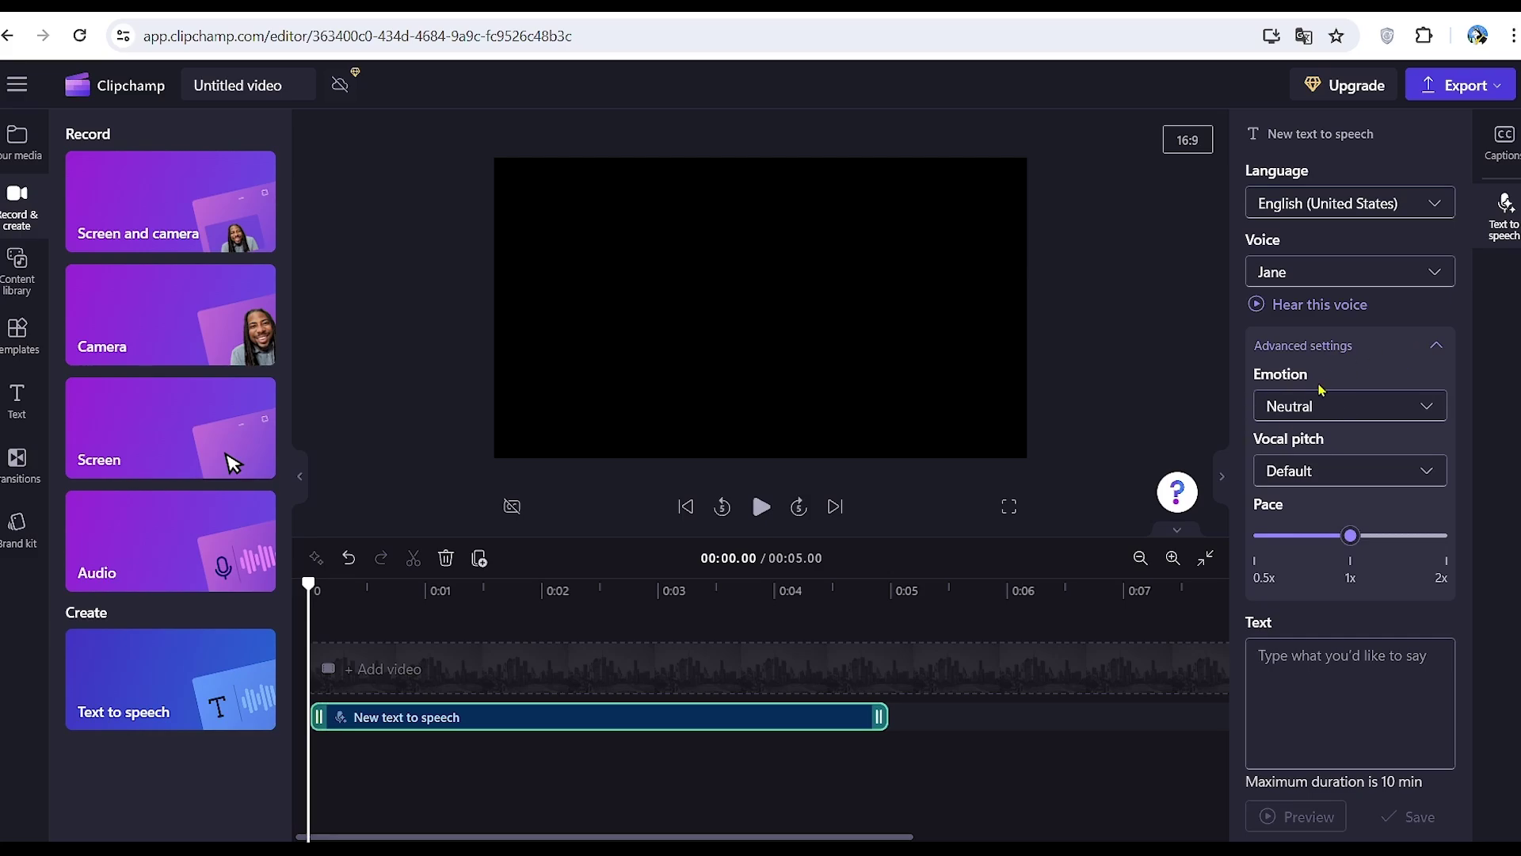
{"action": "left_click", "coordinate": [1368, 411]}
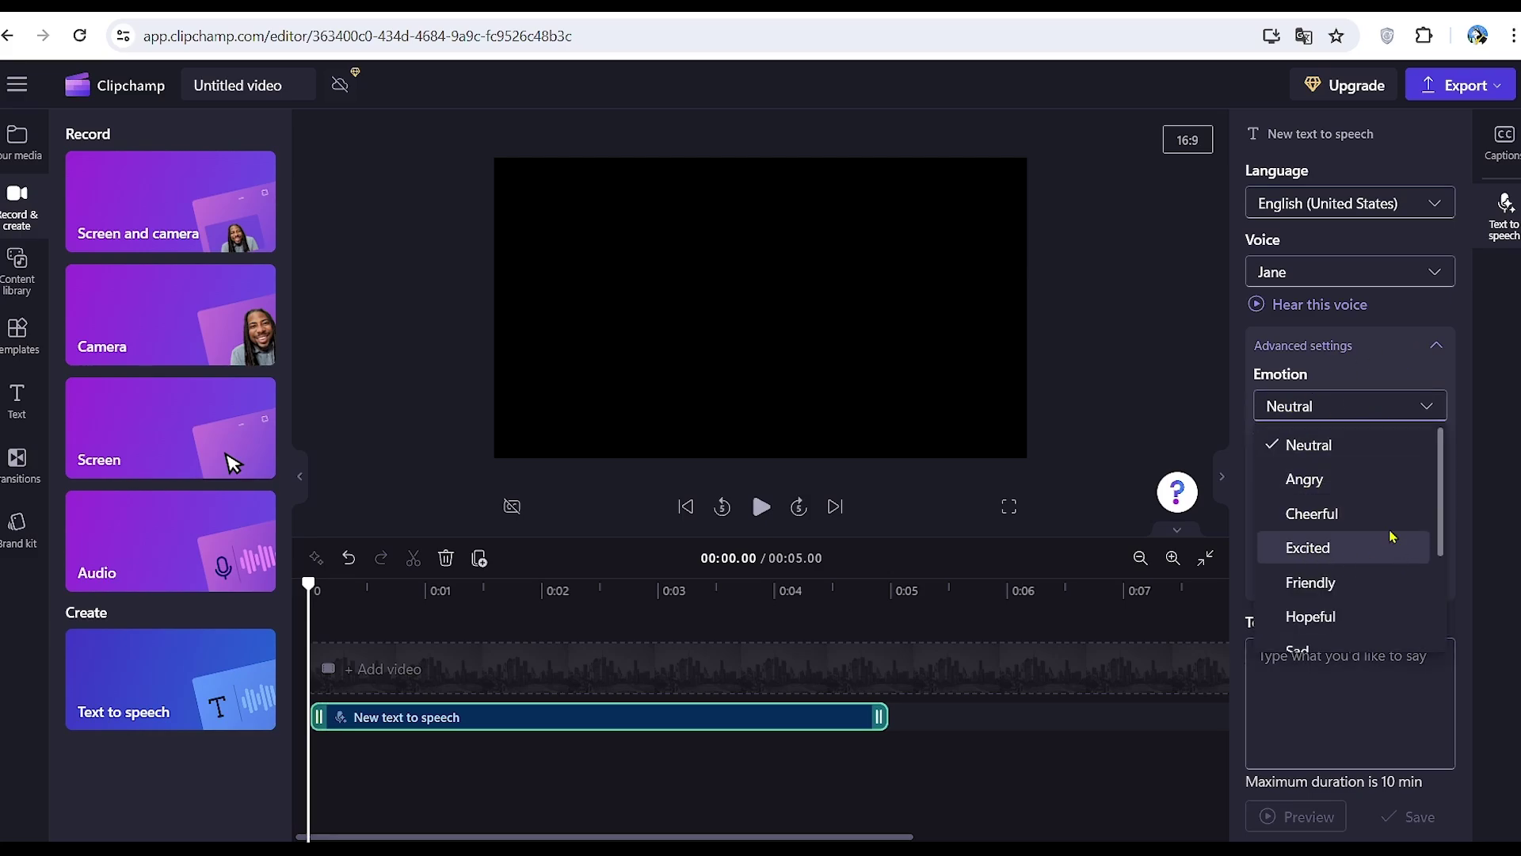
{"action": "scroll", "coordinate": [1301, 557], "scroll_direction": "down", "scroll_amount": 1}
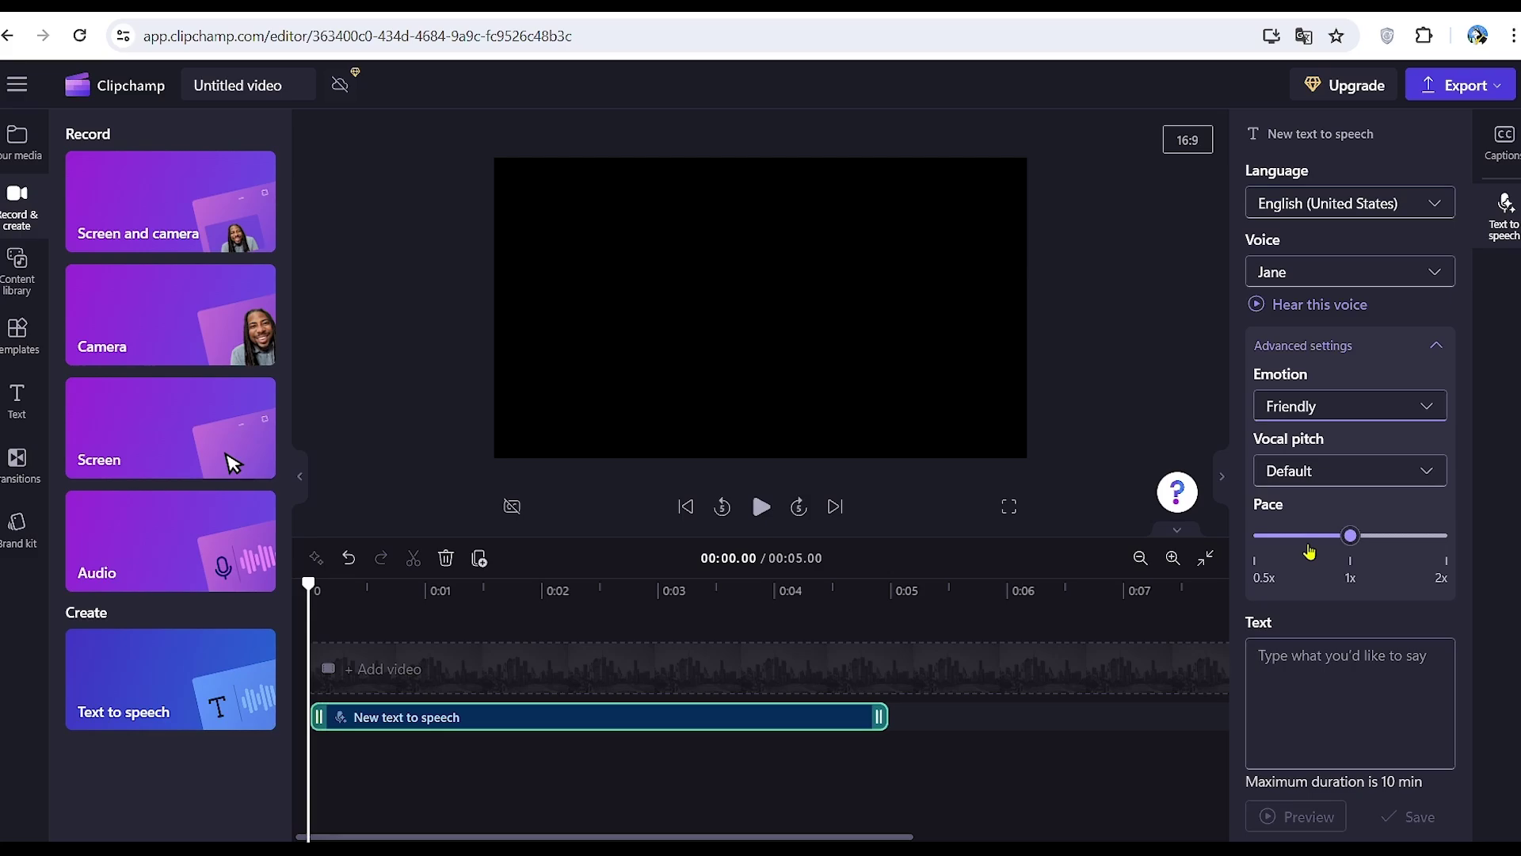
{"action": "left_click", "coordinate": [1357, 476]}
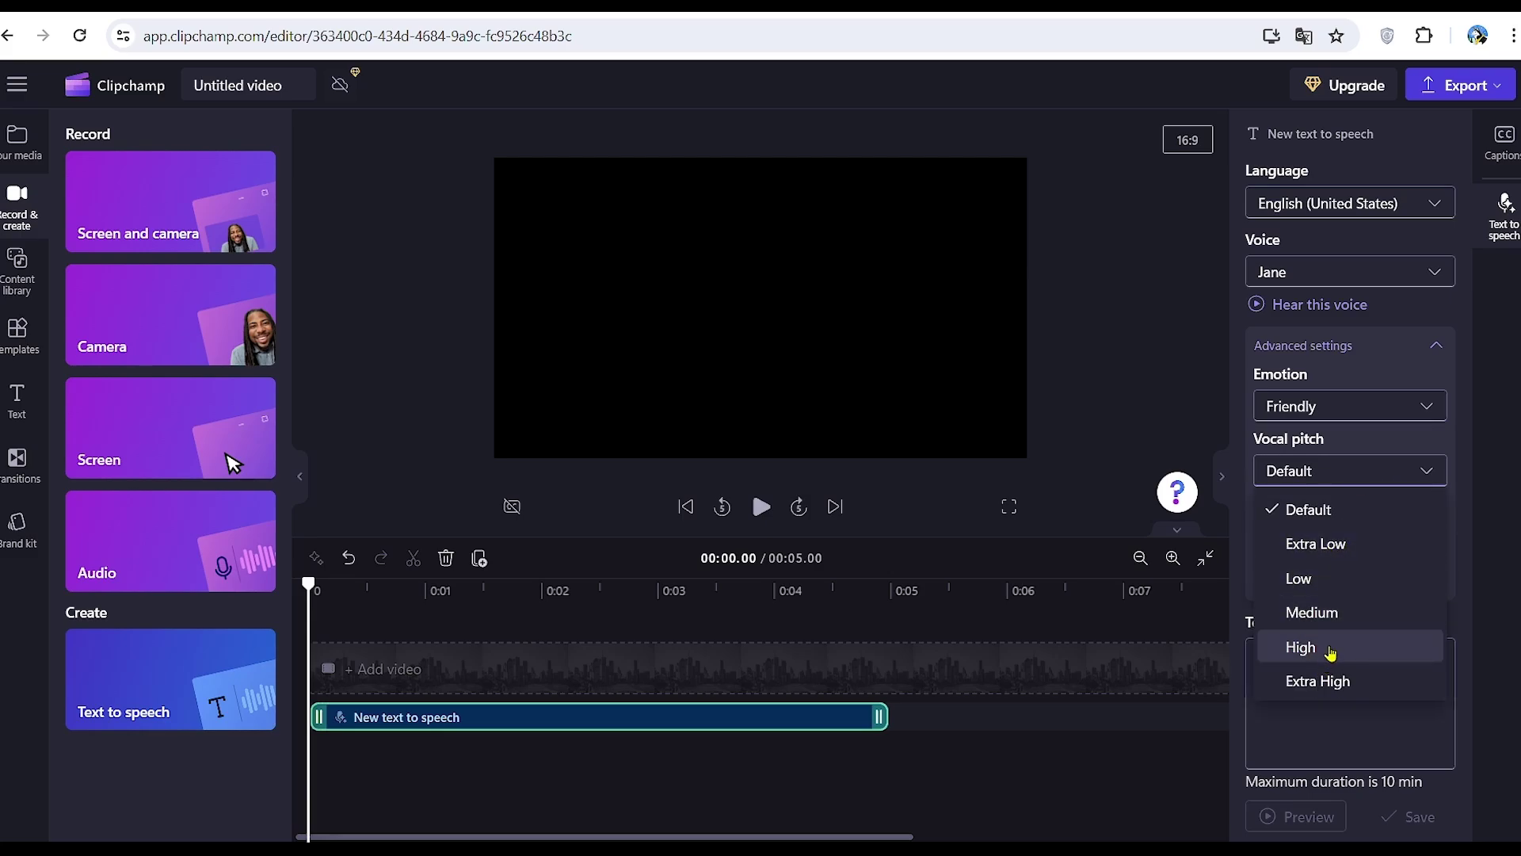
{"action": "left_click", "coordinate": [1334, 644]}
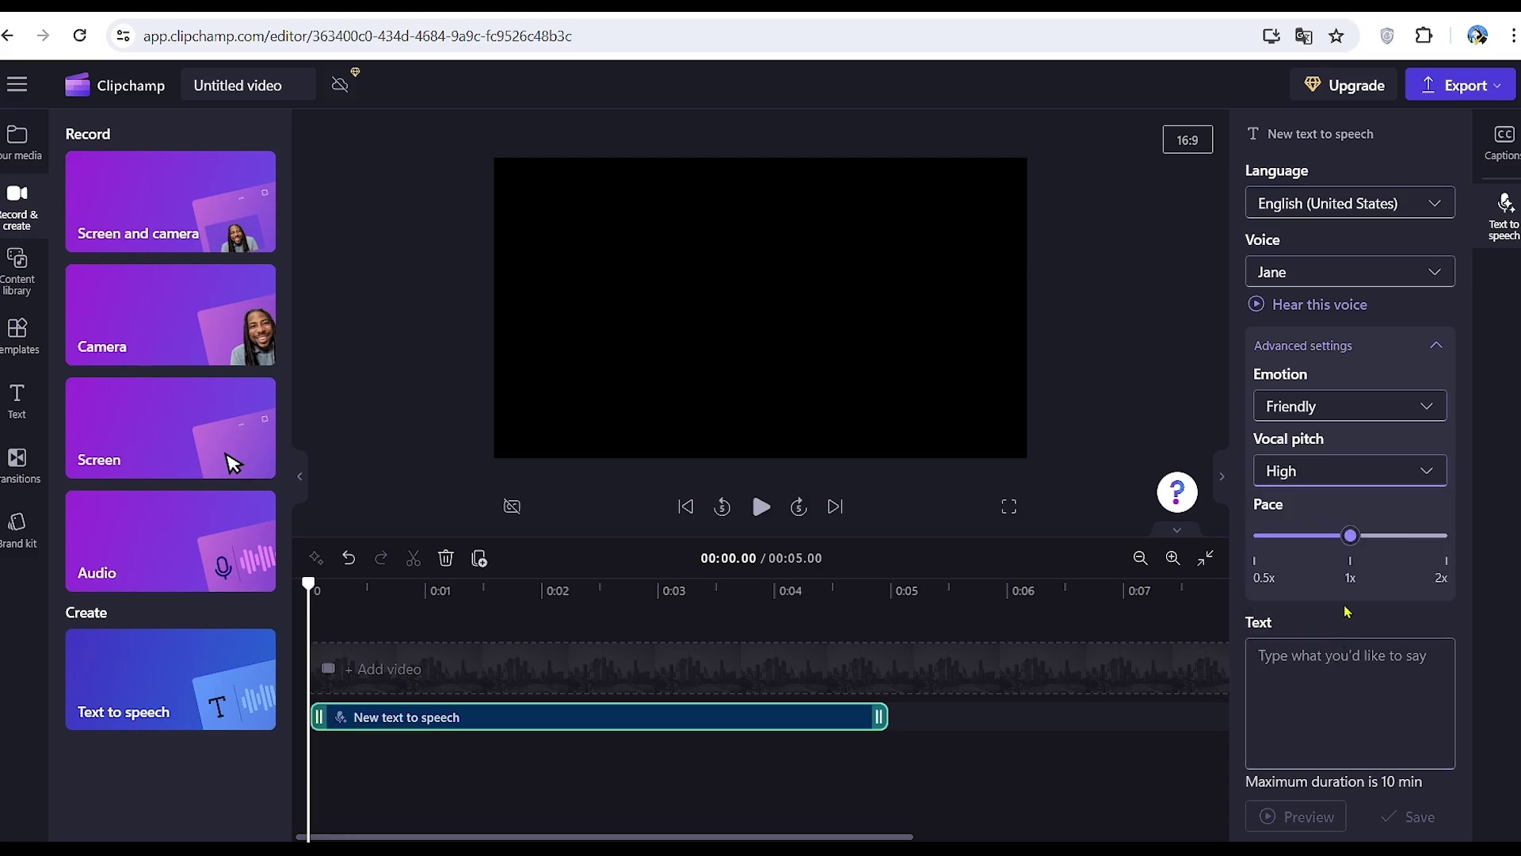
{"action": "left_click", "coordinate": [1311, 310]}
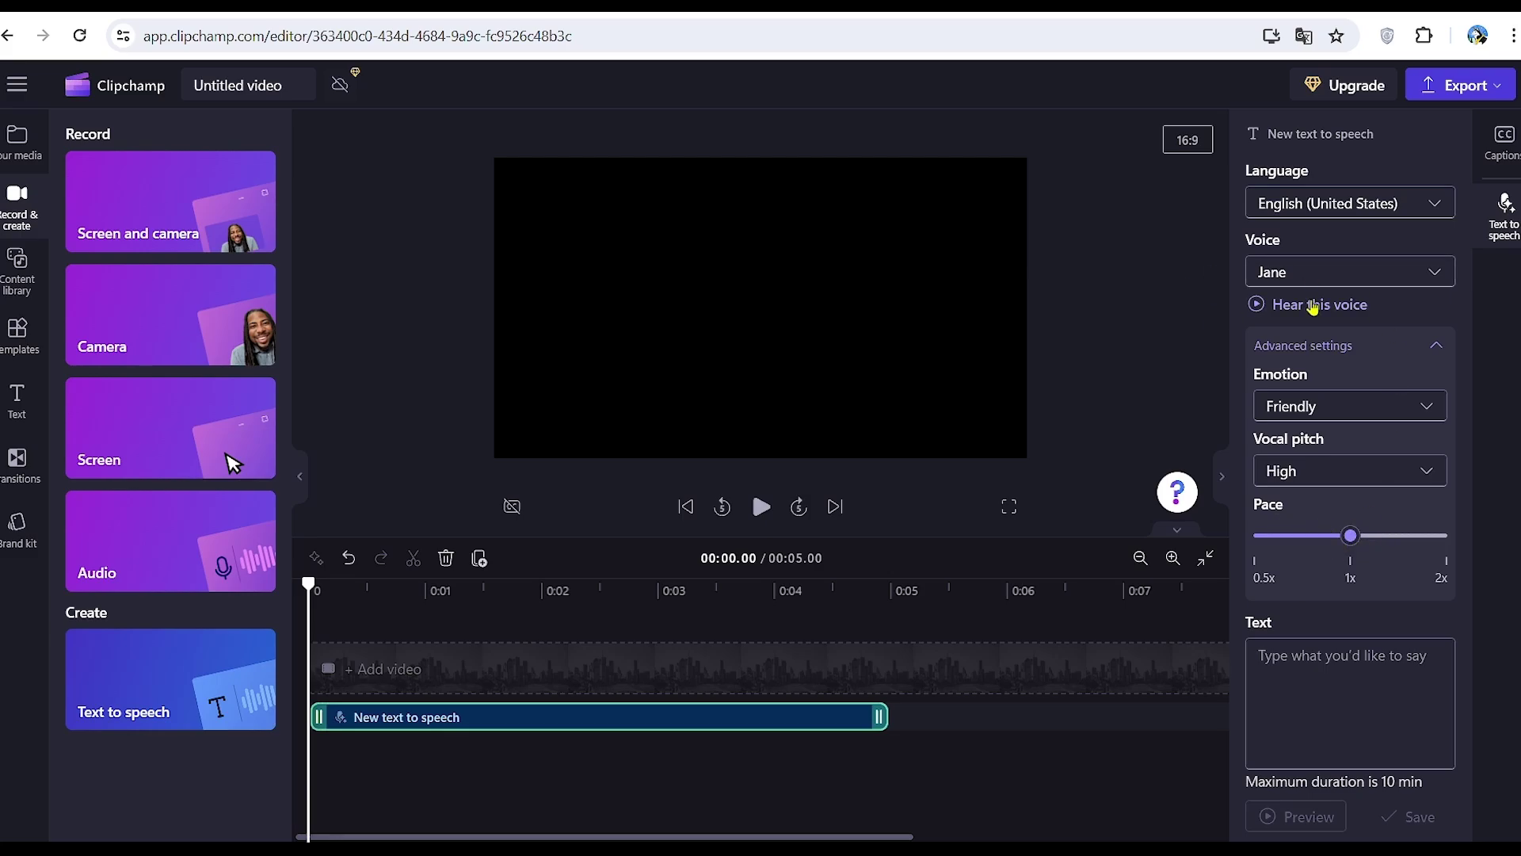
{"action": "left_click", "coordinate": [1312, 305]}
Paste the script 'Are you excited to start creating videos with AI voices?…' into the Text box.
{"action": "right_click", "coordinate": [1307, 665]}
{"action": "left_click", "coordinate": [1063, 384]}
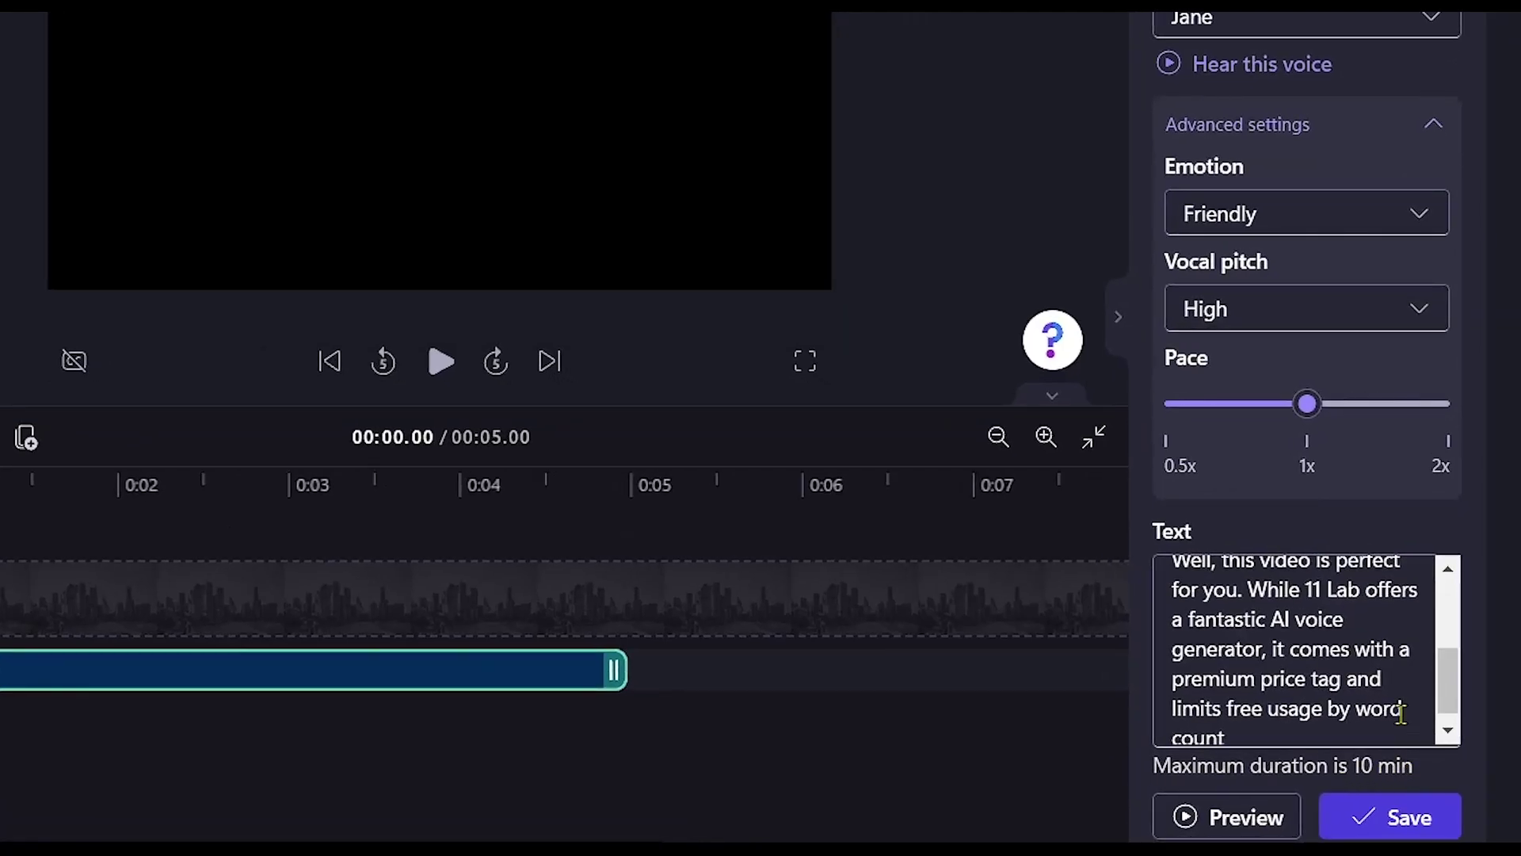
{"action": "scroll", "coordinate": [1273, 637], "scroll_direction": "up", "scroll_amount": 2}
{"action": "scroll", "coordinate": [1307, 666], "scroll_direction": "up", "scroll_amount": 5}
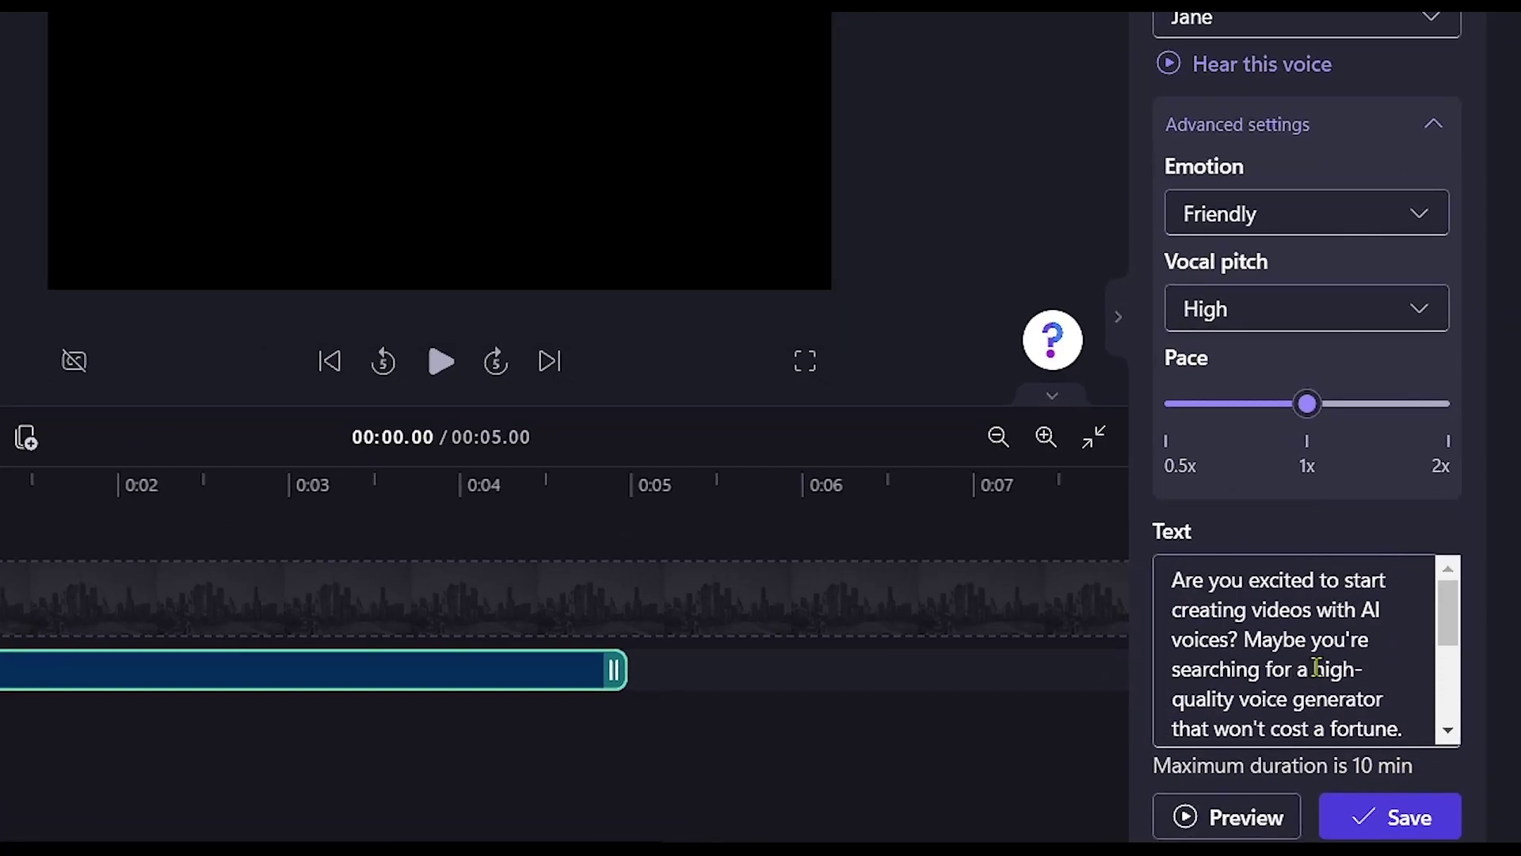
{"action": "scroll", "coordinate": [1315, 668], "scroll_direction": "down", "scroll_amount": 3}
{"action": "scroll", "coordinate": [1316, 670], "scroll_direction": "down", "scroll_amount": 2}
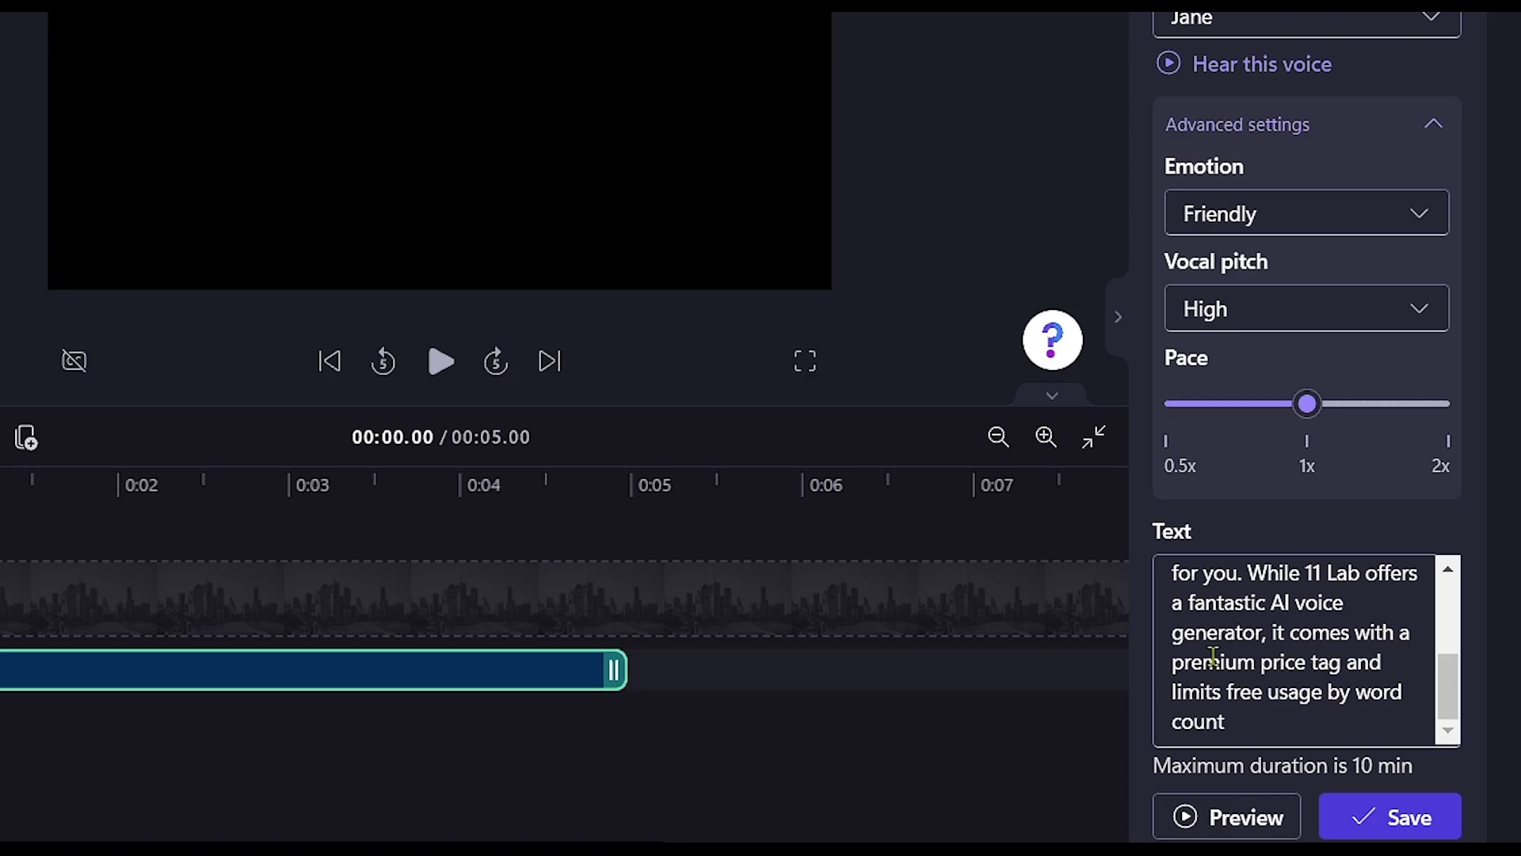
{"action": "scroll", "coordinate": [1318, 686], "scroll_direction": "up", "scroll_amount": 1}
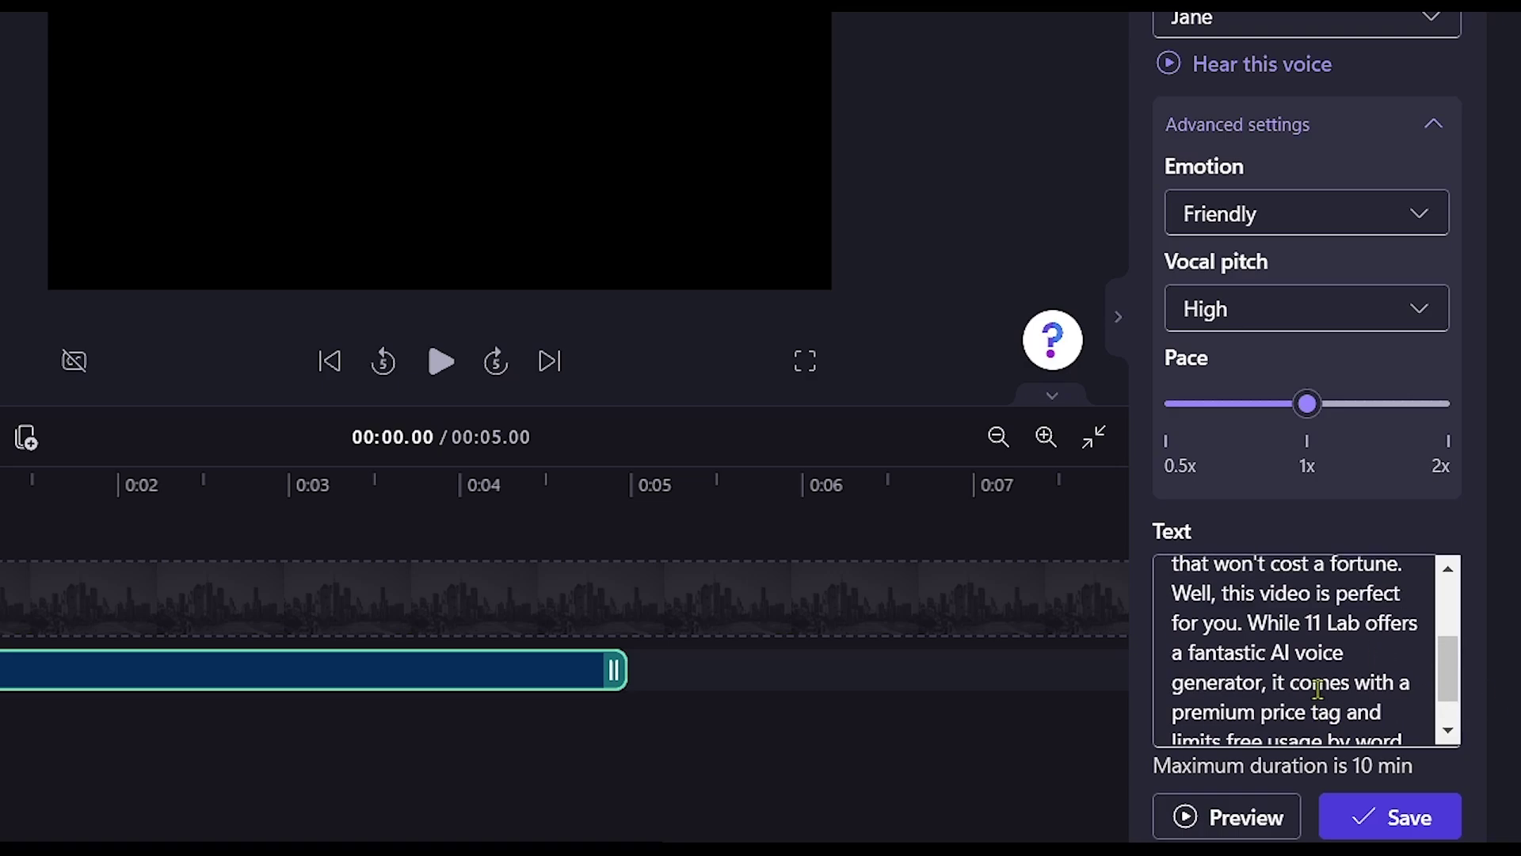
{"action": "scroll", "coordinate": [1317, 689], "scroll_direction": "down", "scroll_amount": 1}
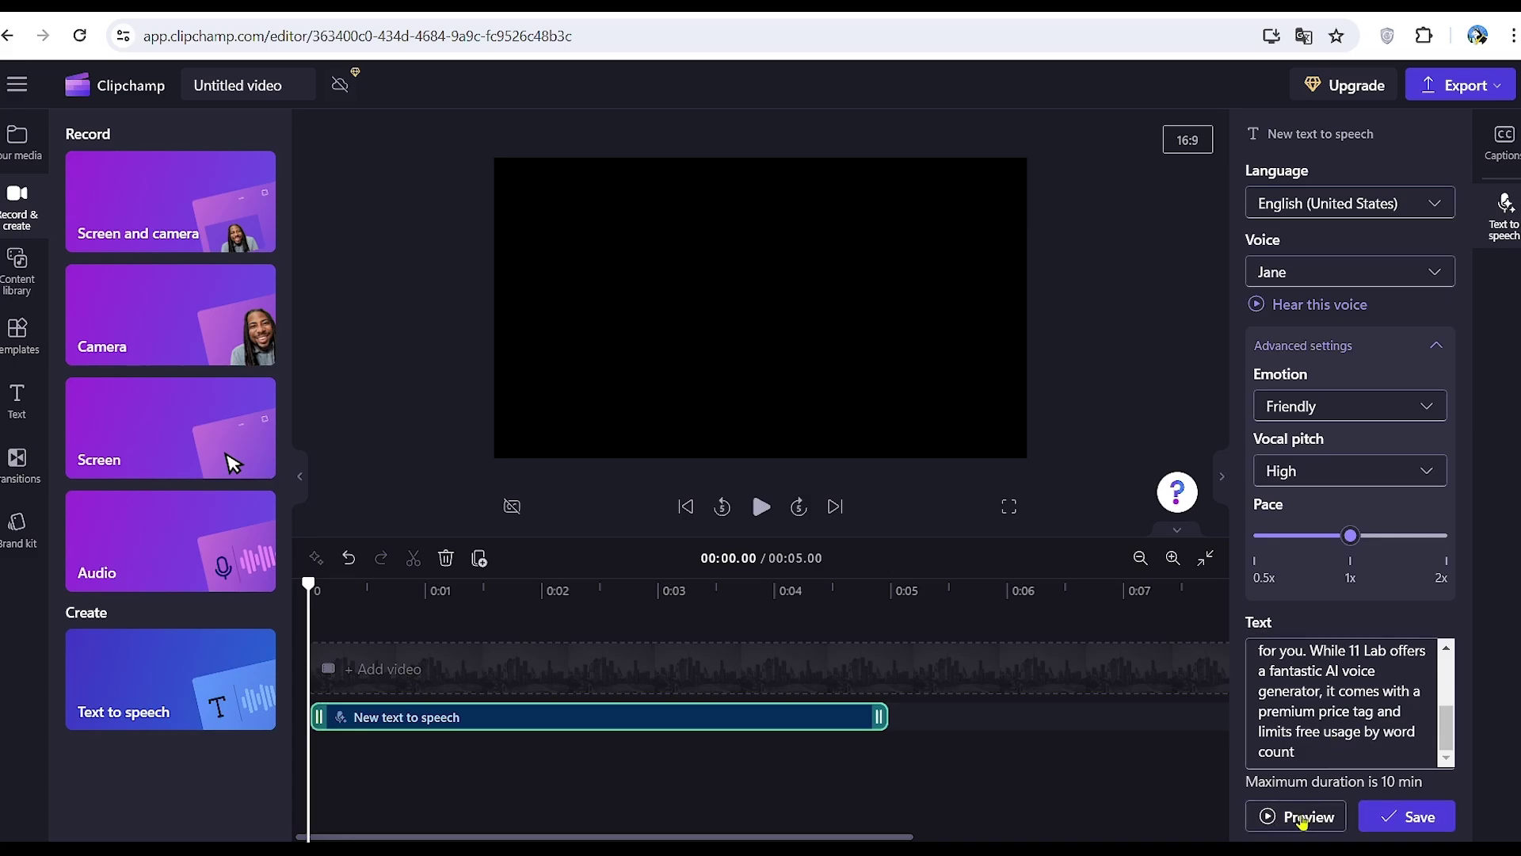
{"action": "left_click", "coordinate": [1302, 820]}
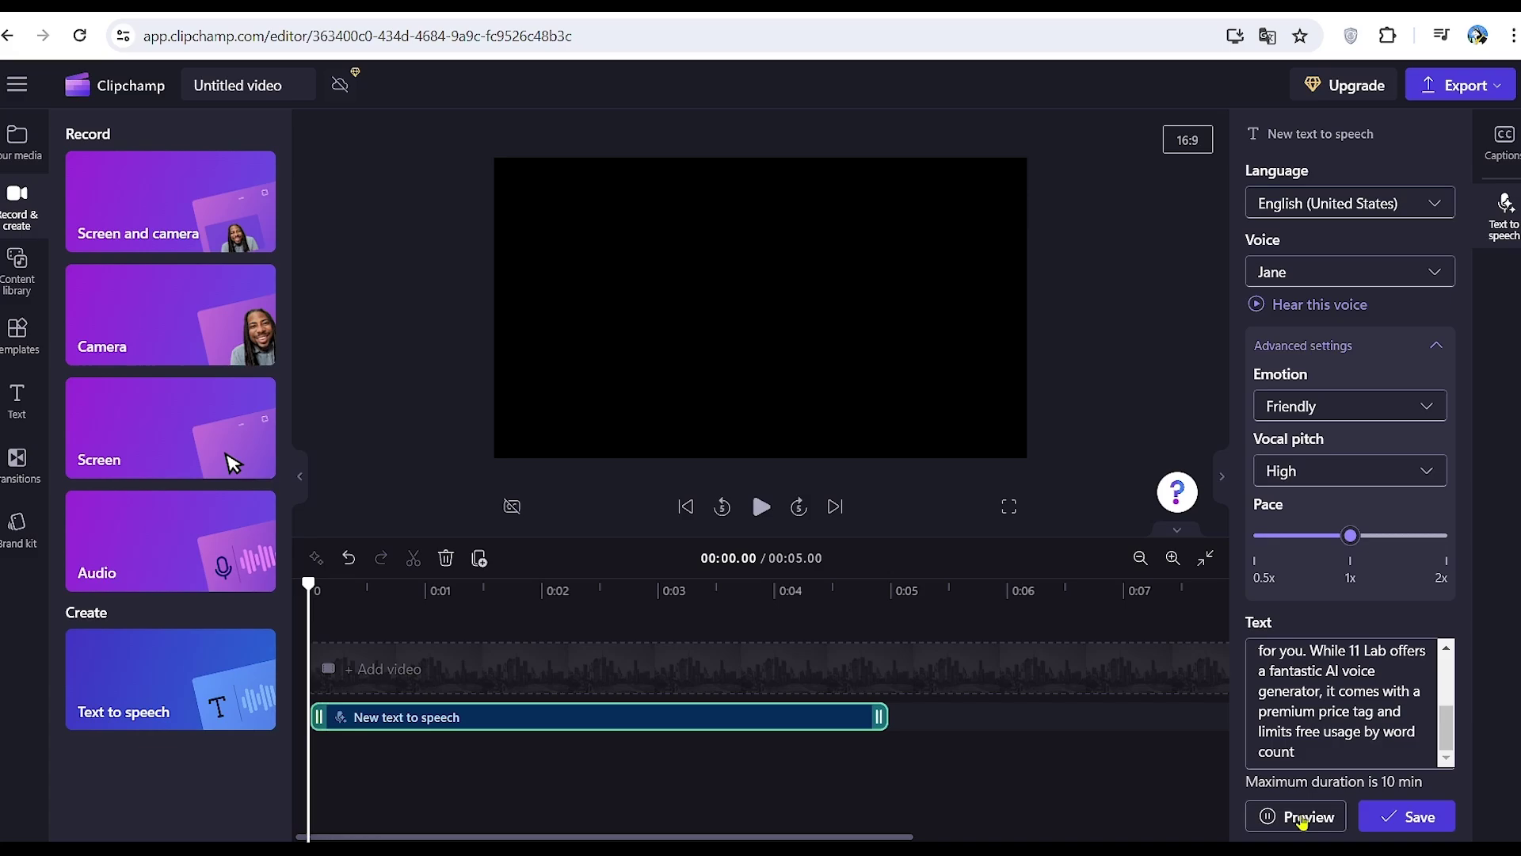
Switch the voice emotion to Cheerful and preview the script.
{"action": "left_click", "coordinate": [1303, 817]}
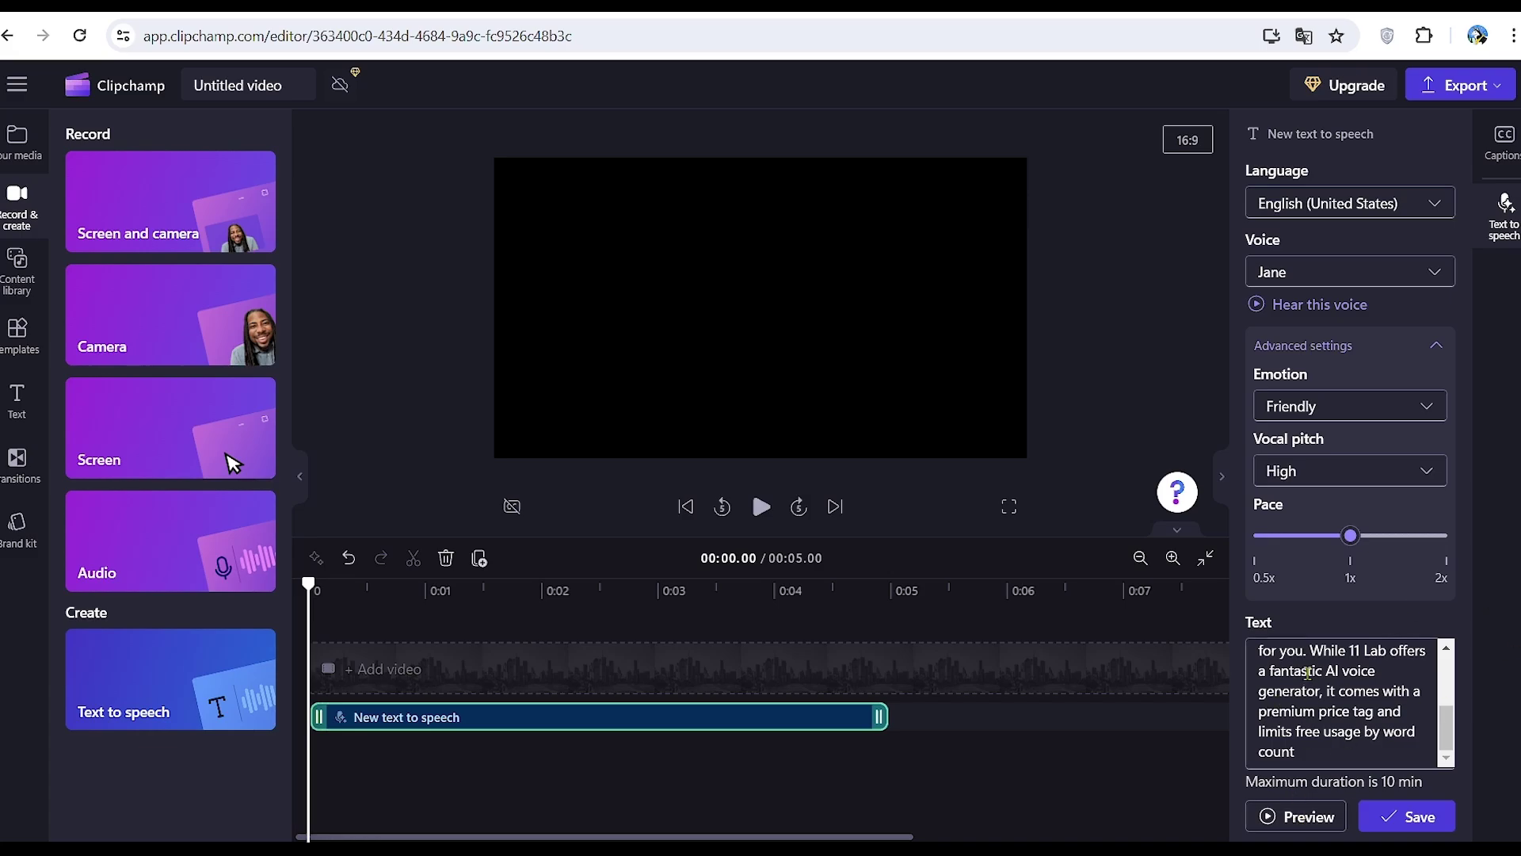
{"action": "left_click", "coordinate": [1375, 405]}
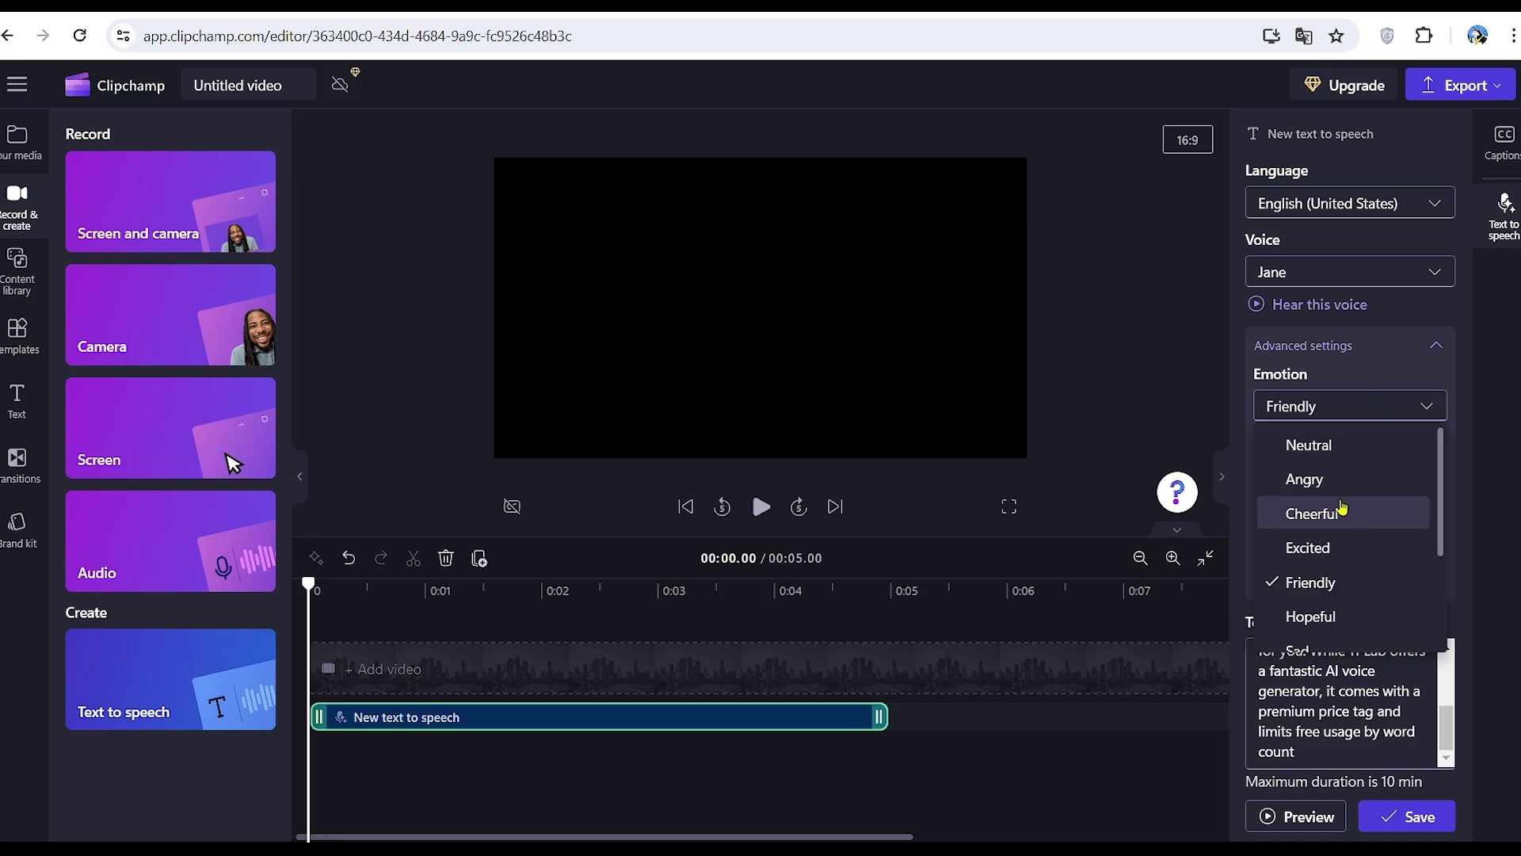
{"action": "left_click", "coordinate": [1311, 516]}
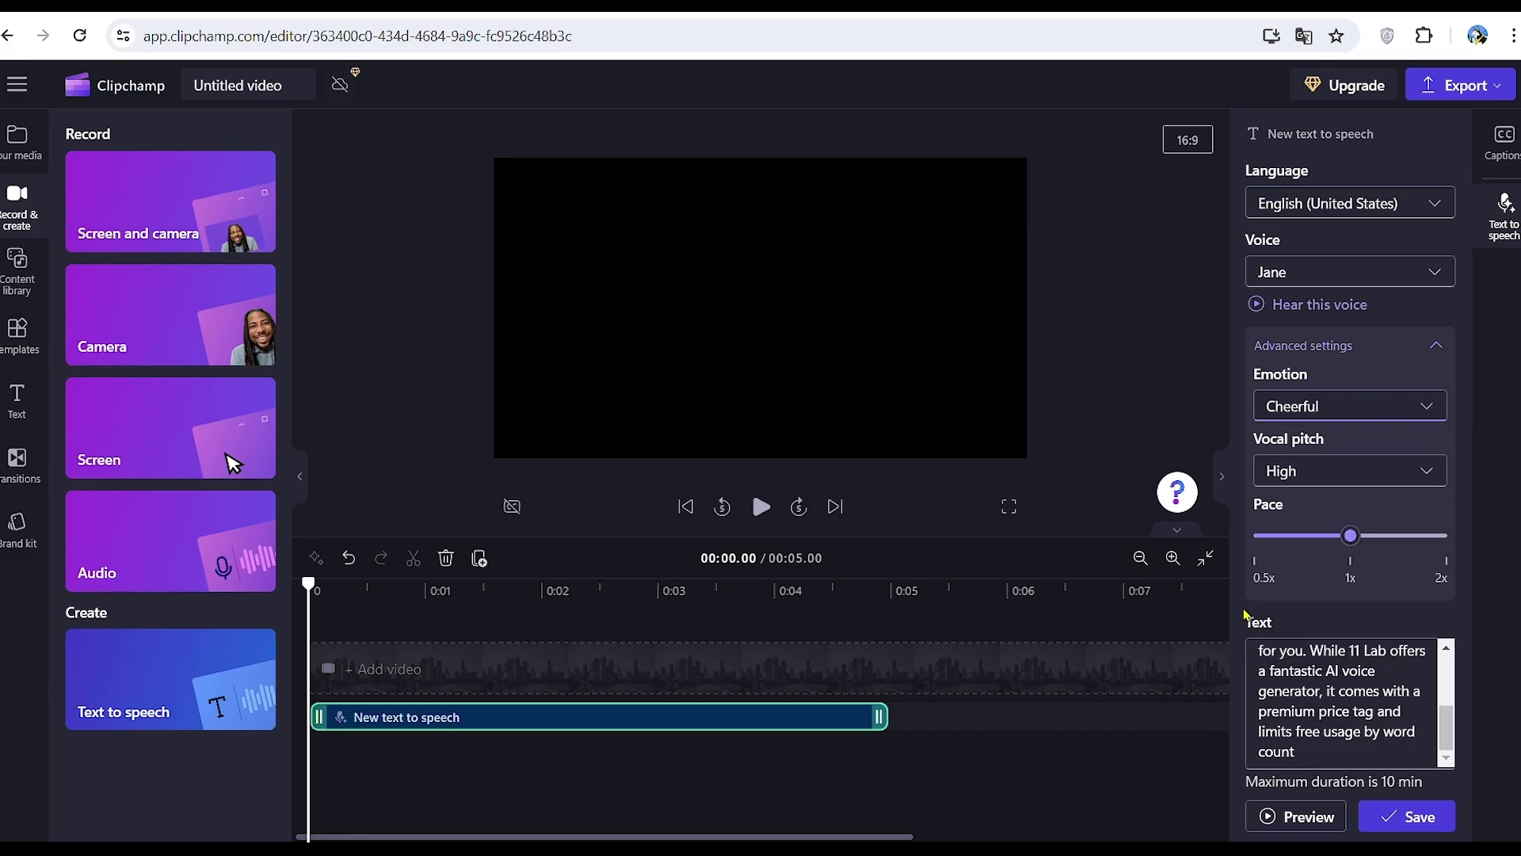
{"action": "left_click", "coordinate": [1285, 822]}
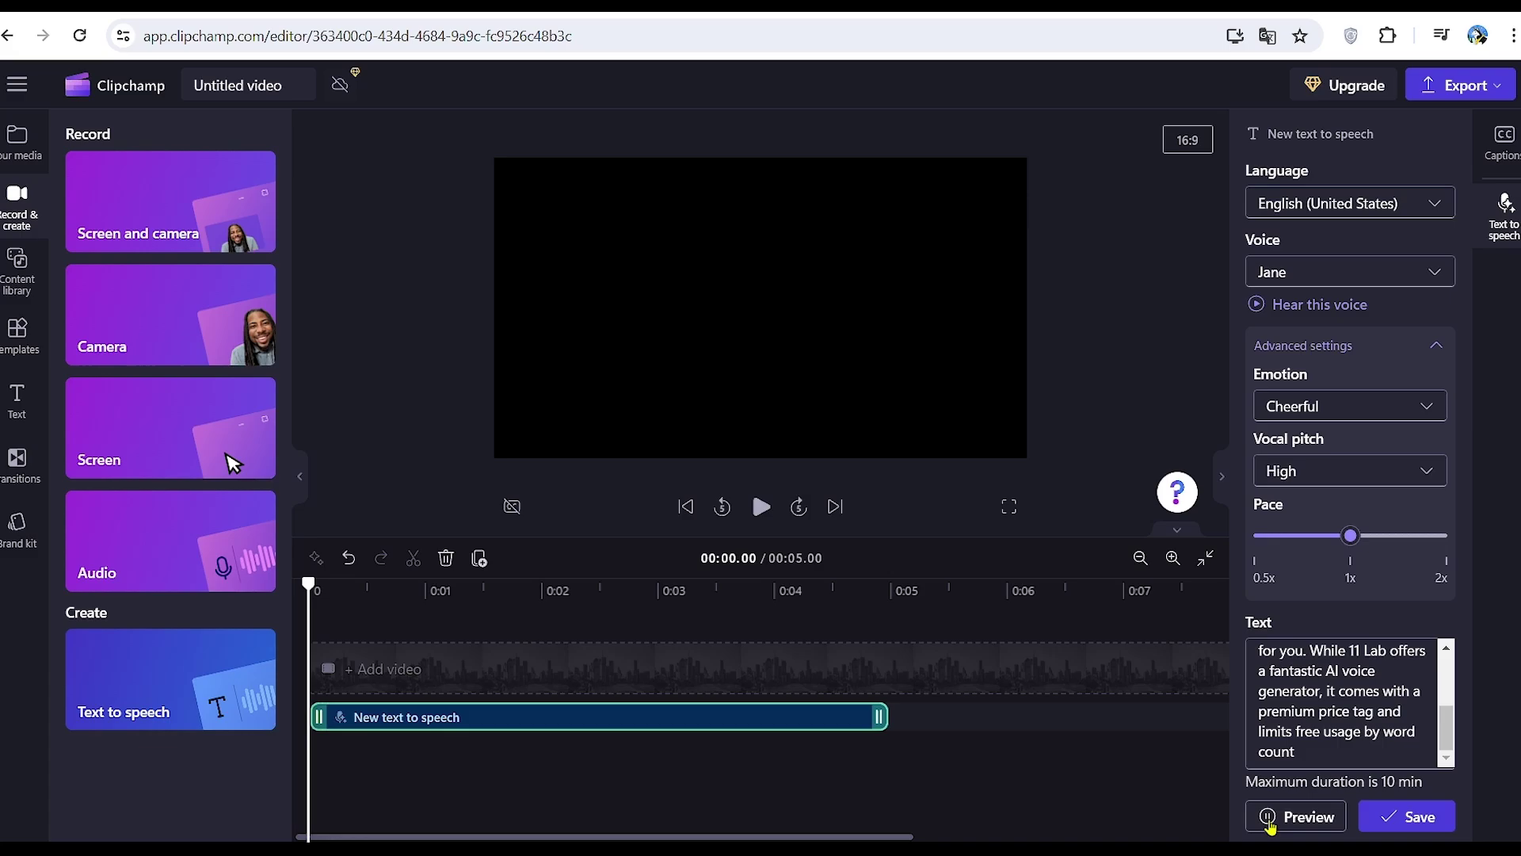
{"action": "left_click", "coordinate": [1269, 816]}
Change the emotion to Angry and preview the voiceover again.
{"action": "left_click", "coordinate": [1353, 406]}
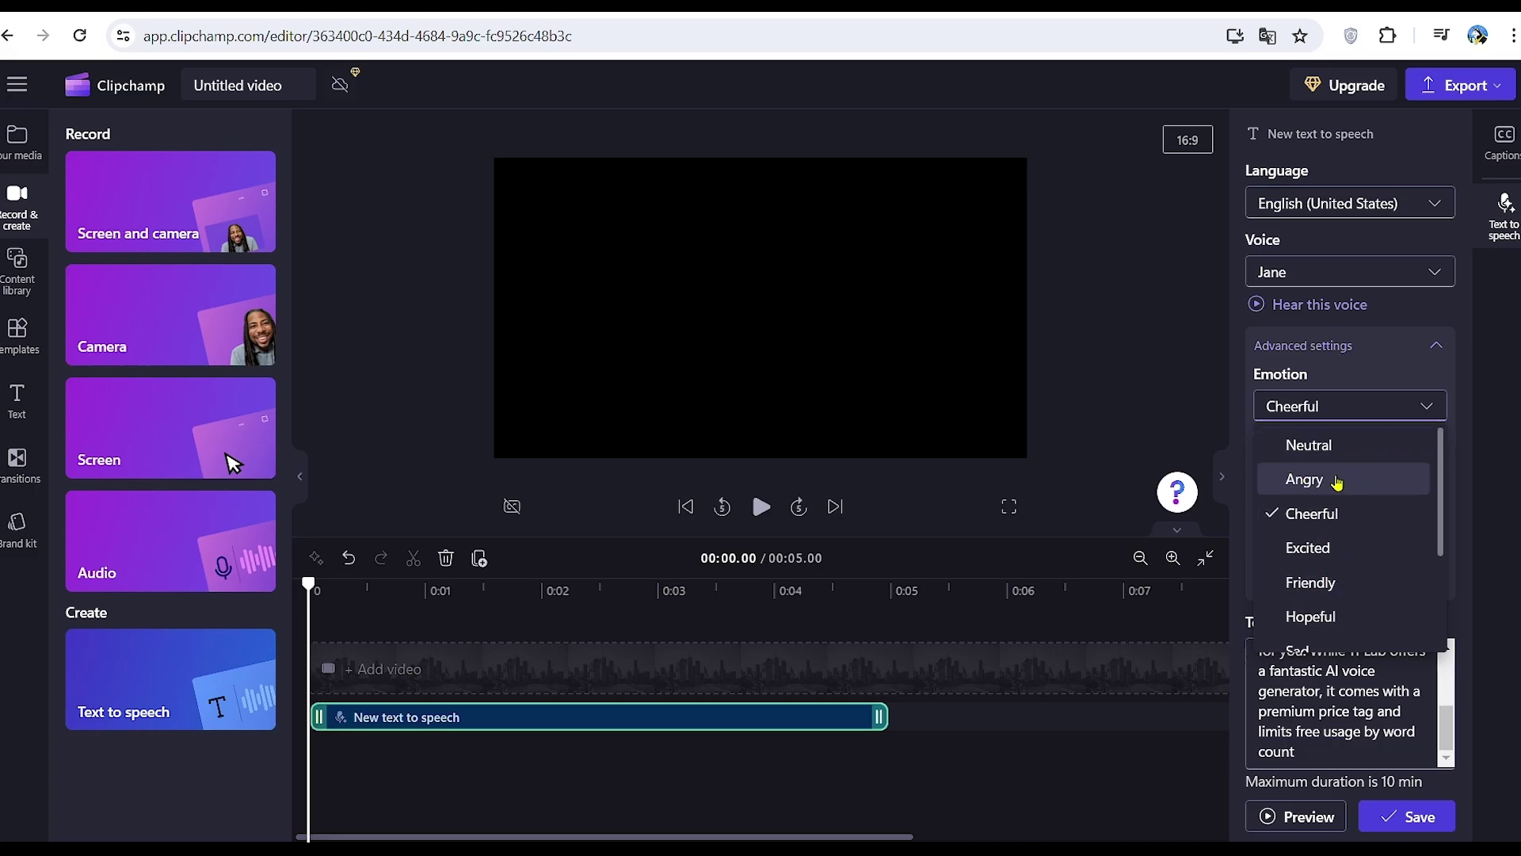
{"action": "left_click", "coordinate": [1340, 479]}
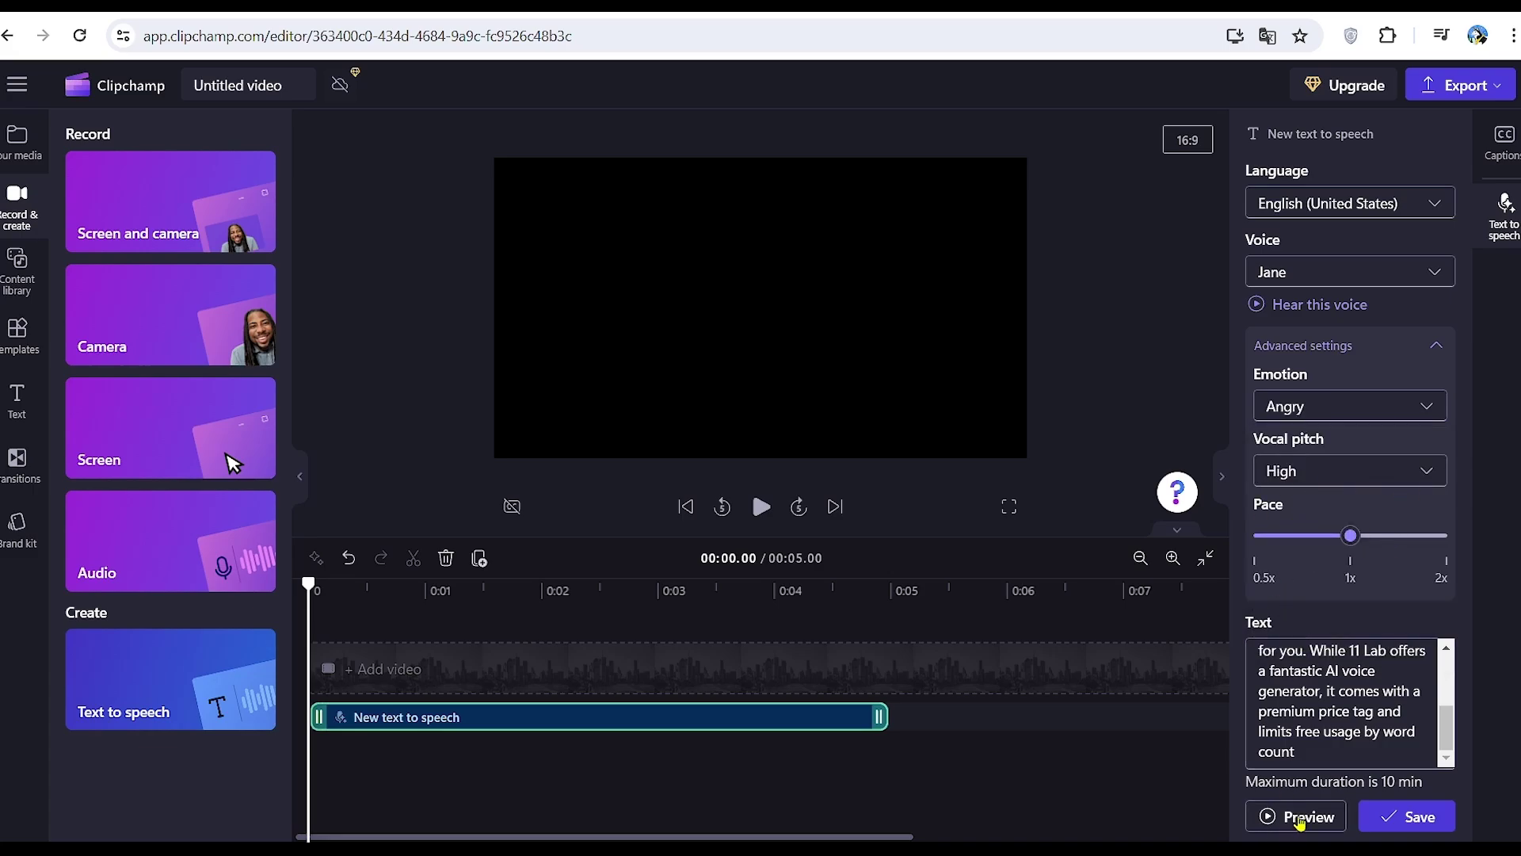
{"action": "left_click", "coordinate": [1298, 816]}
{"action": "scroll", "coordinate": [1343, 710], "scroll_direction": "up", "scroll_amount": 2}
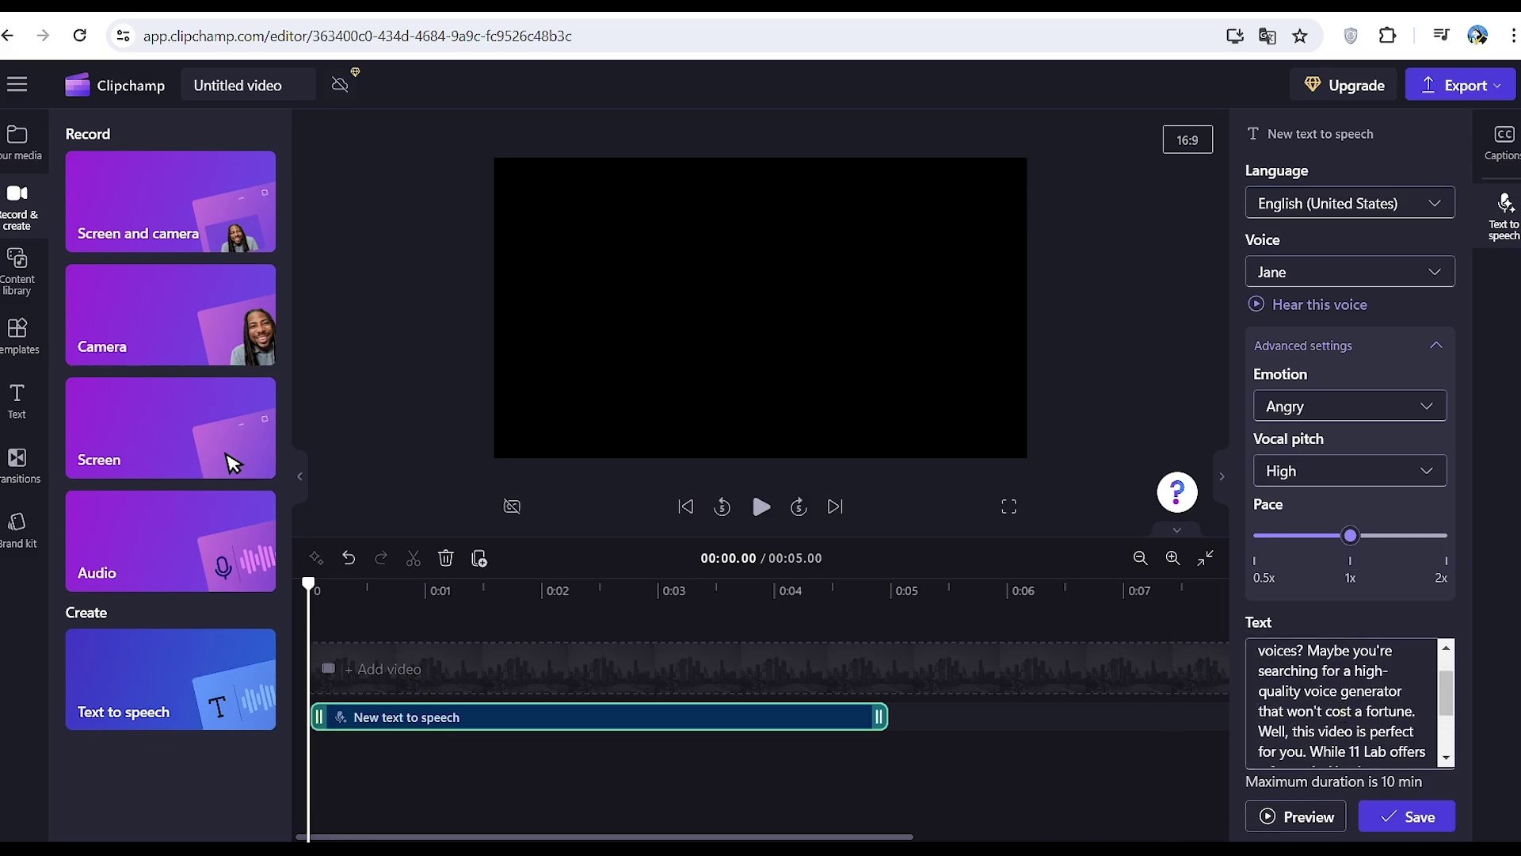
Save the voiceover as a 00:21.98 timeline clip and play it back with pauses.
{"action": "left_click", "coordinate": [1403, 816]}
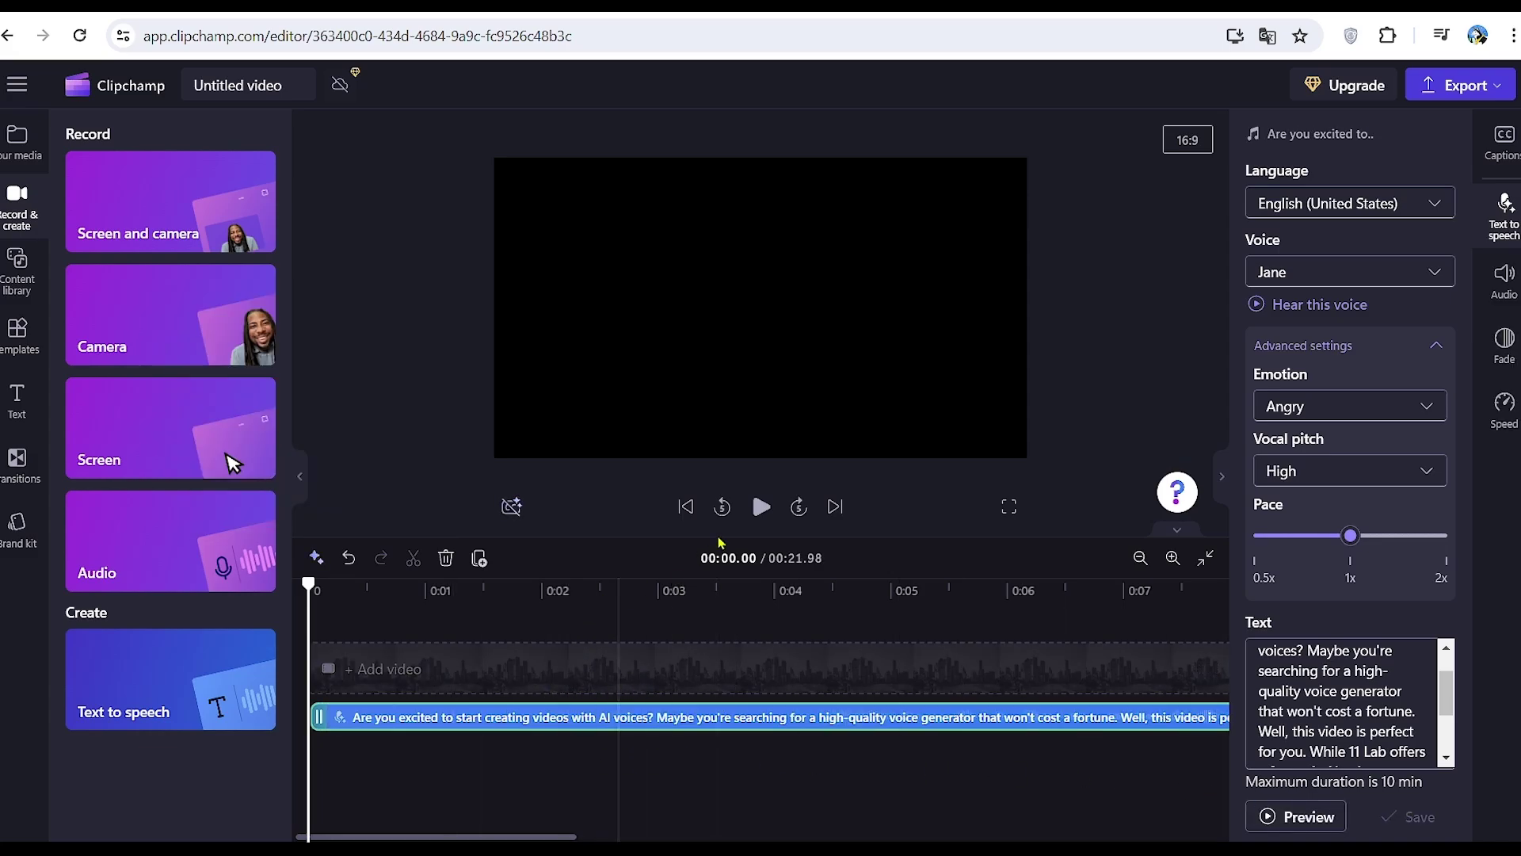
{"action": "left_click", "coordinate": [761, 508]}
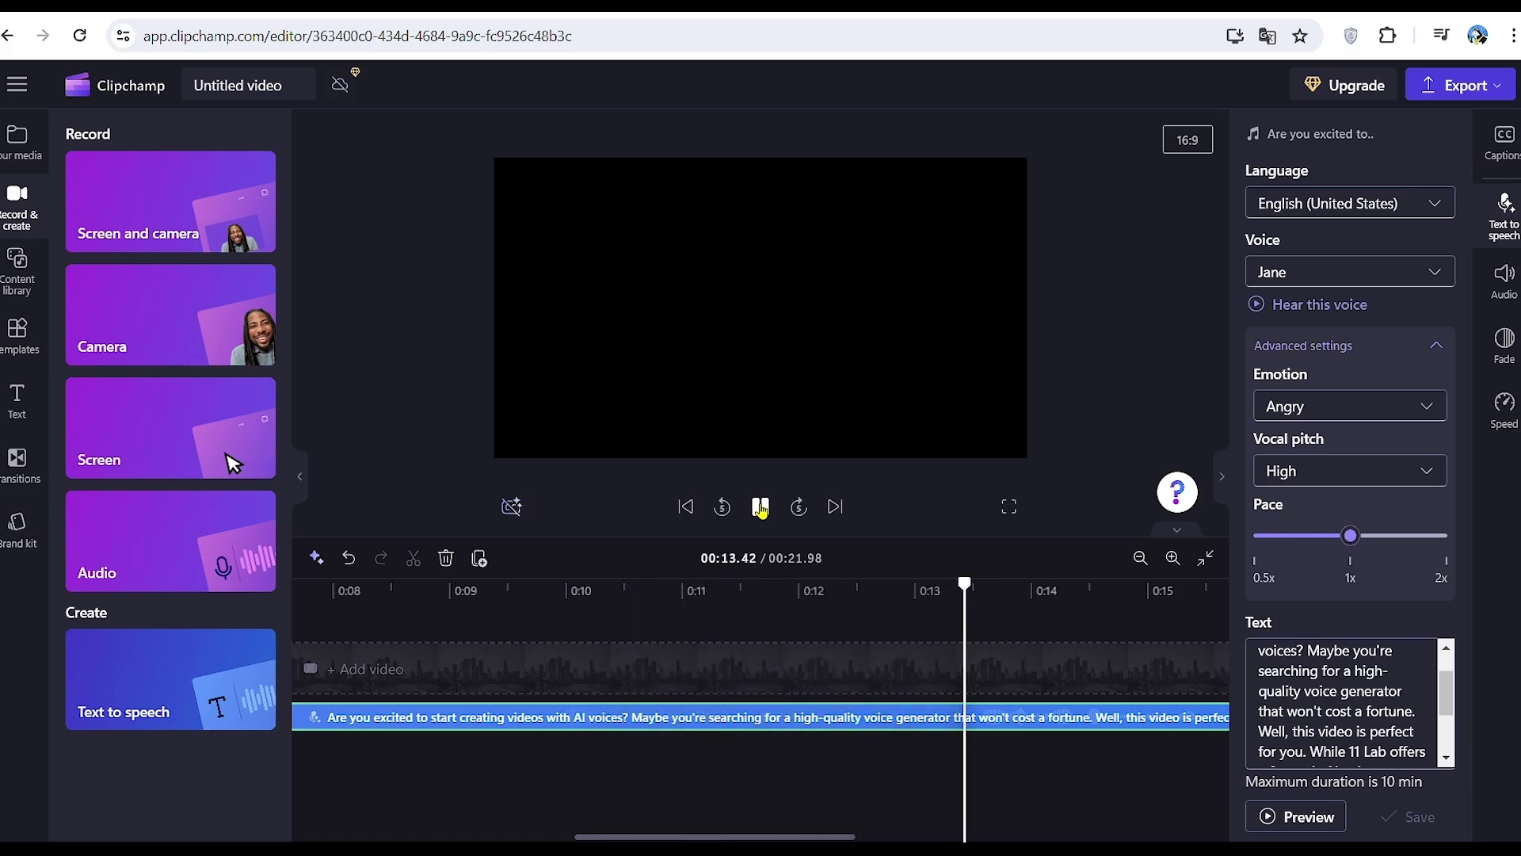
{"action": "left_click", "coordinate": [761, 508]}
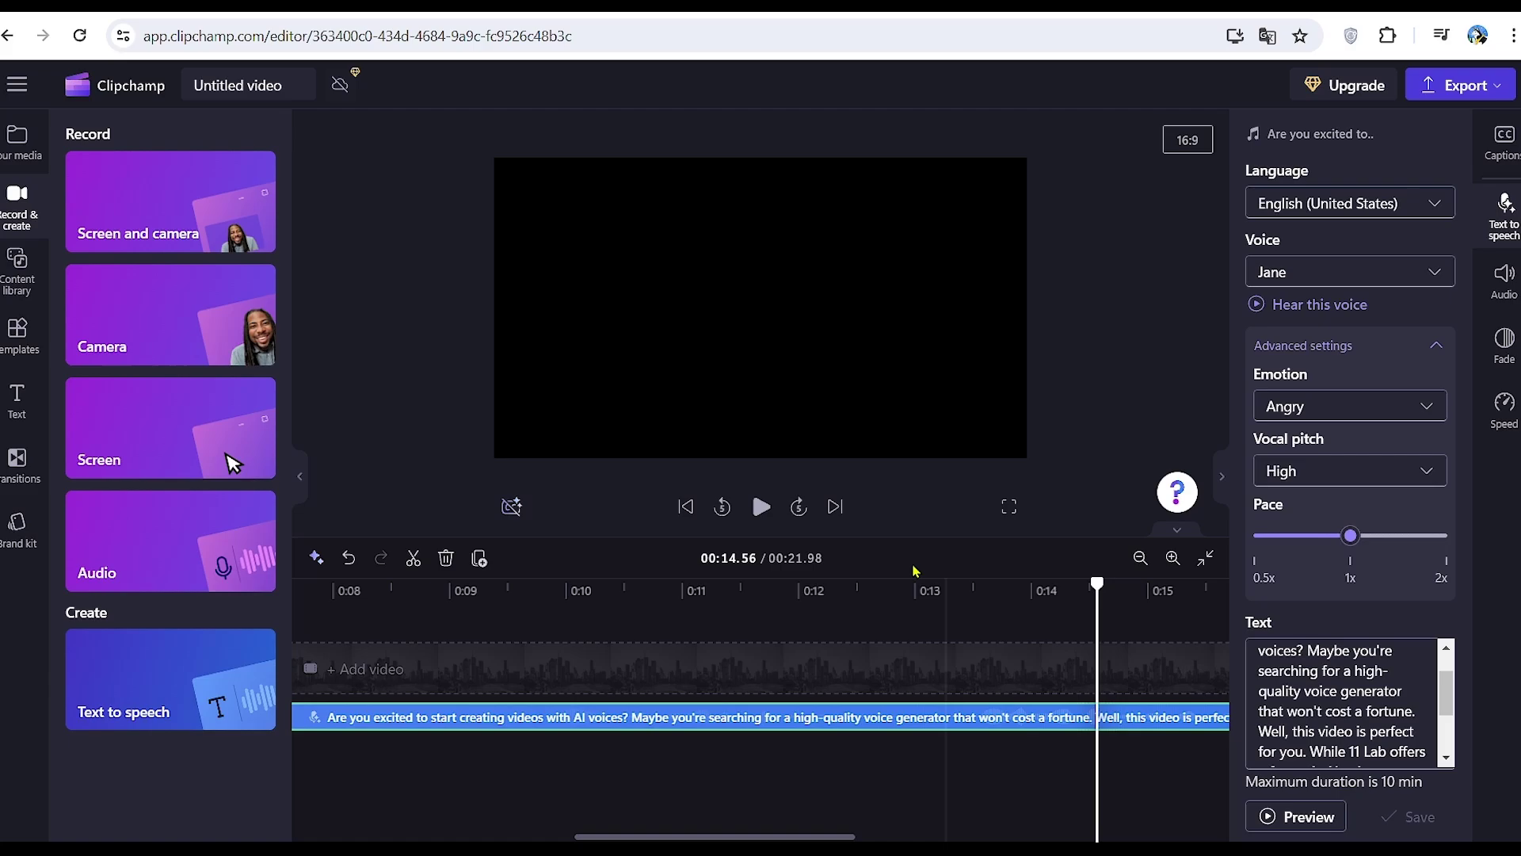
{"action": "mouse_move", "coordinate": [863, 669]}
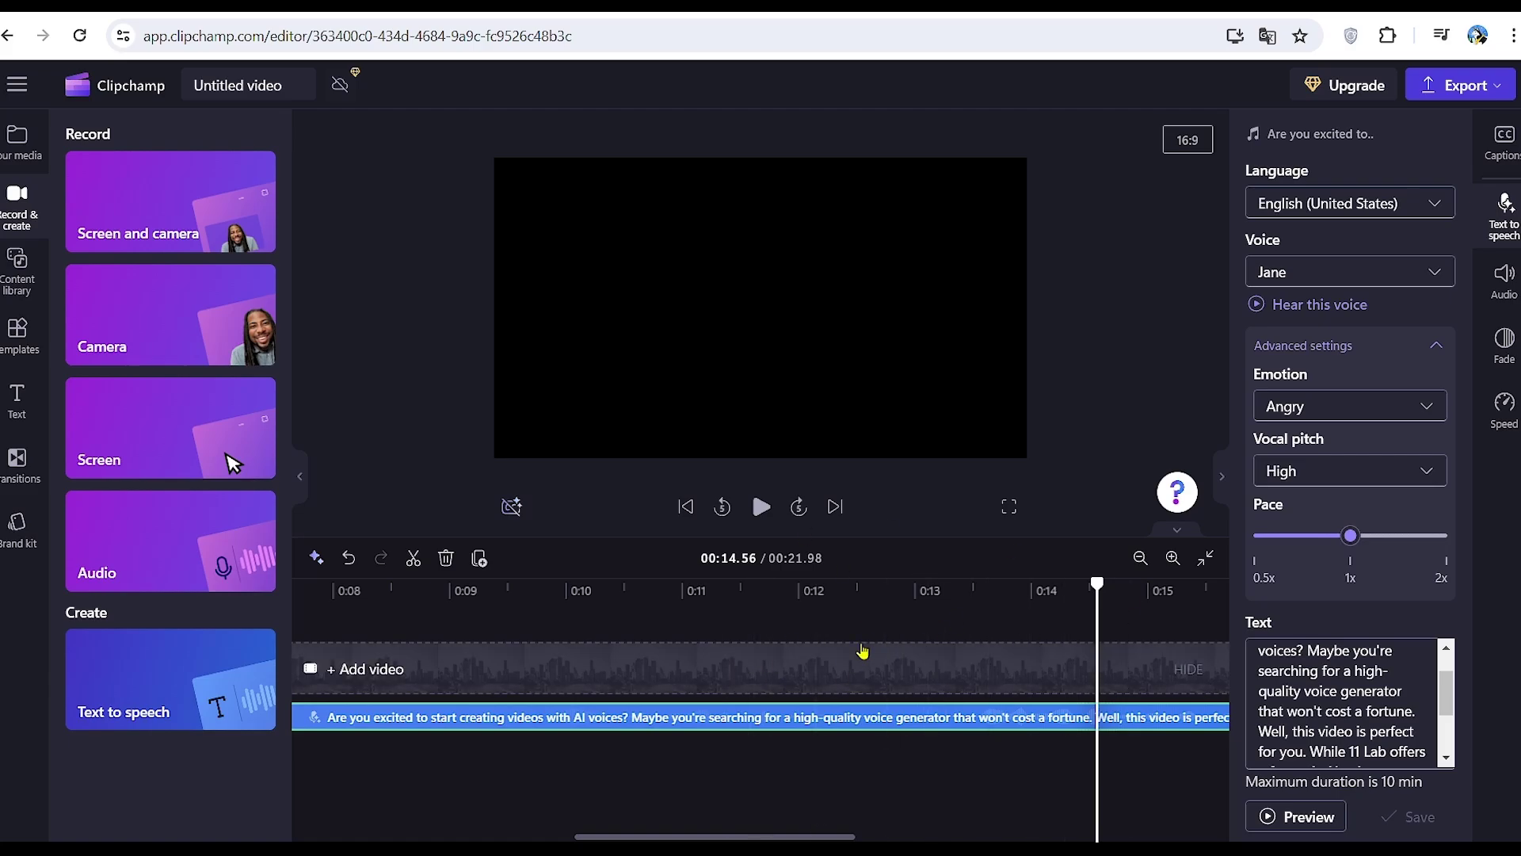
{"action": "left_click", "coordinate": [760, 508]}
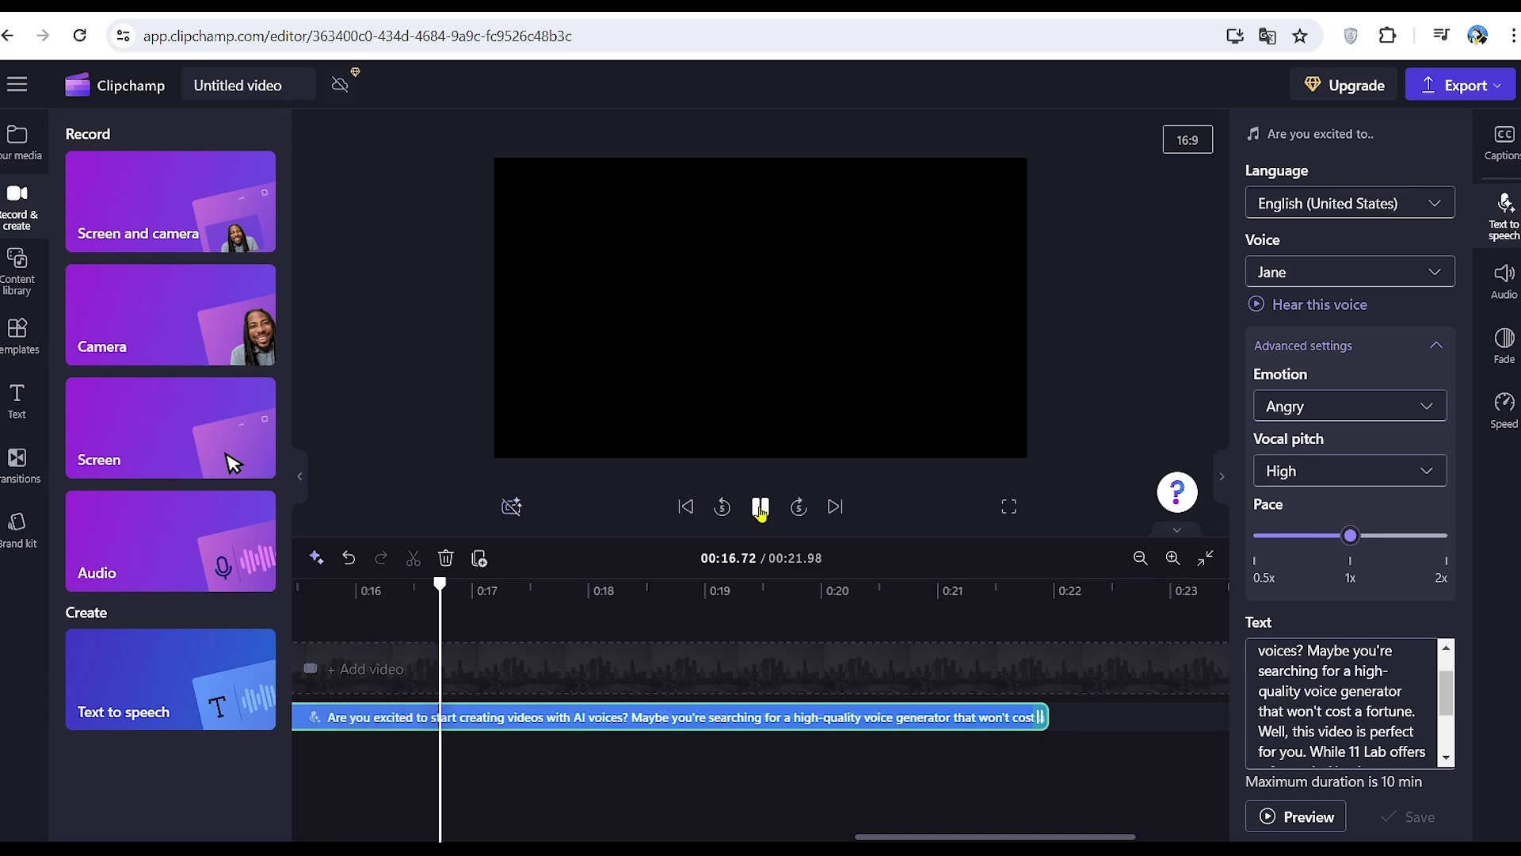
{"action": "left_click", "coordinate": [760, 507]}
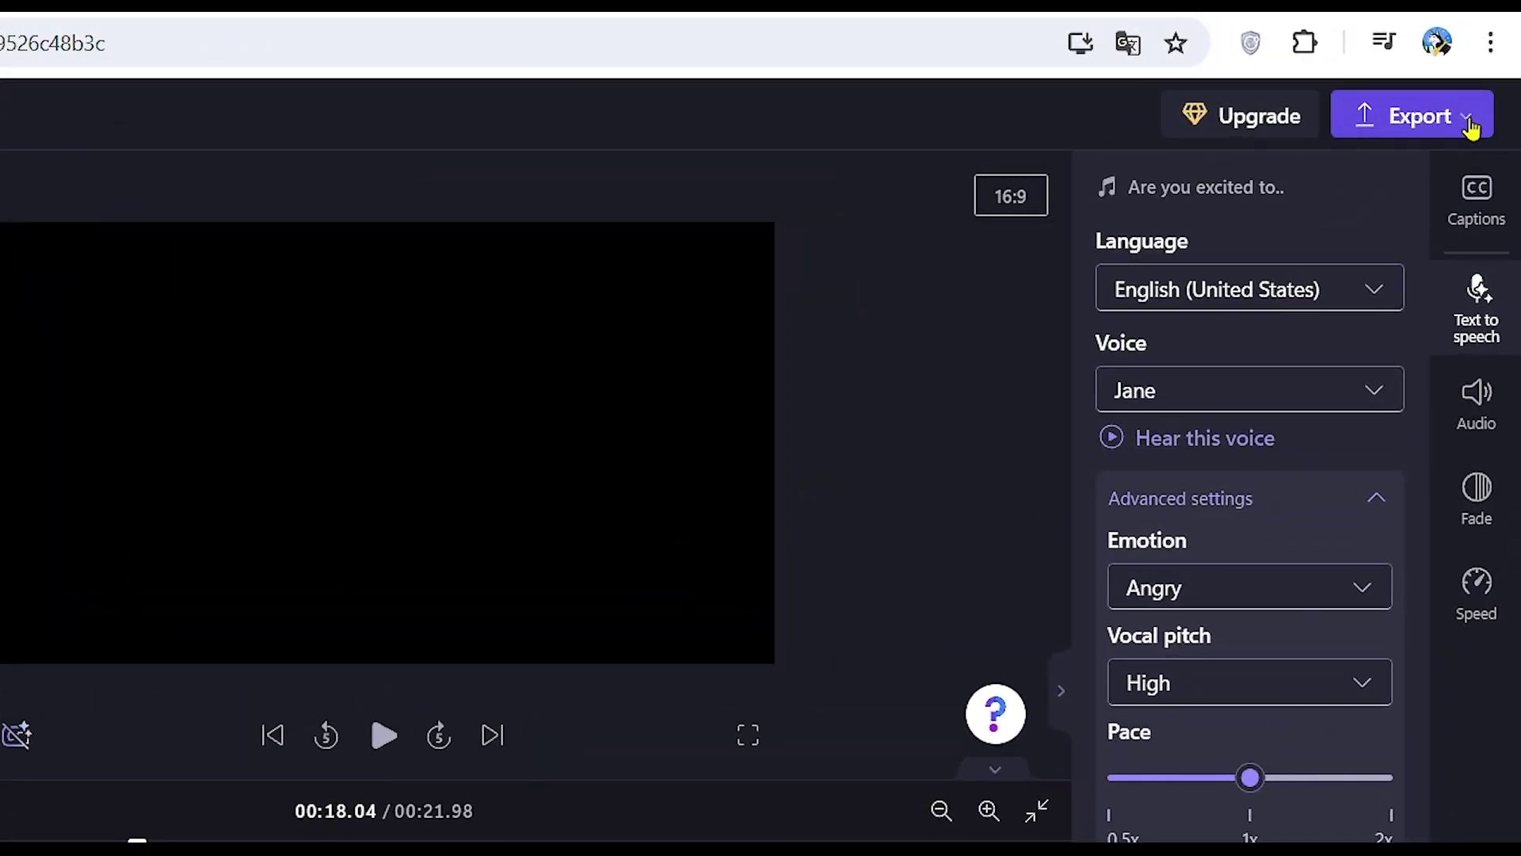
Export the project as an MP4 at the selected video quality.
{"action": "left_click", "coordinate": [1470, 128]}
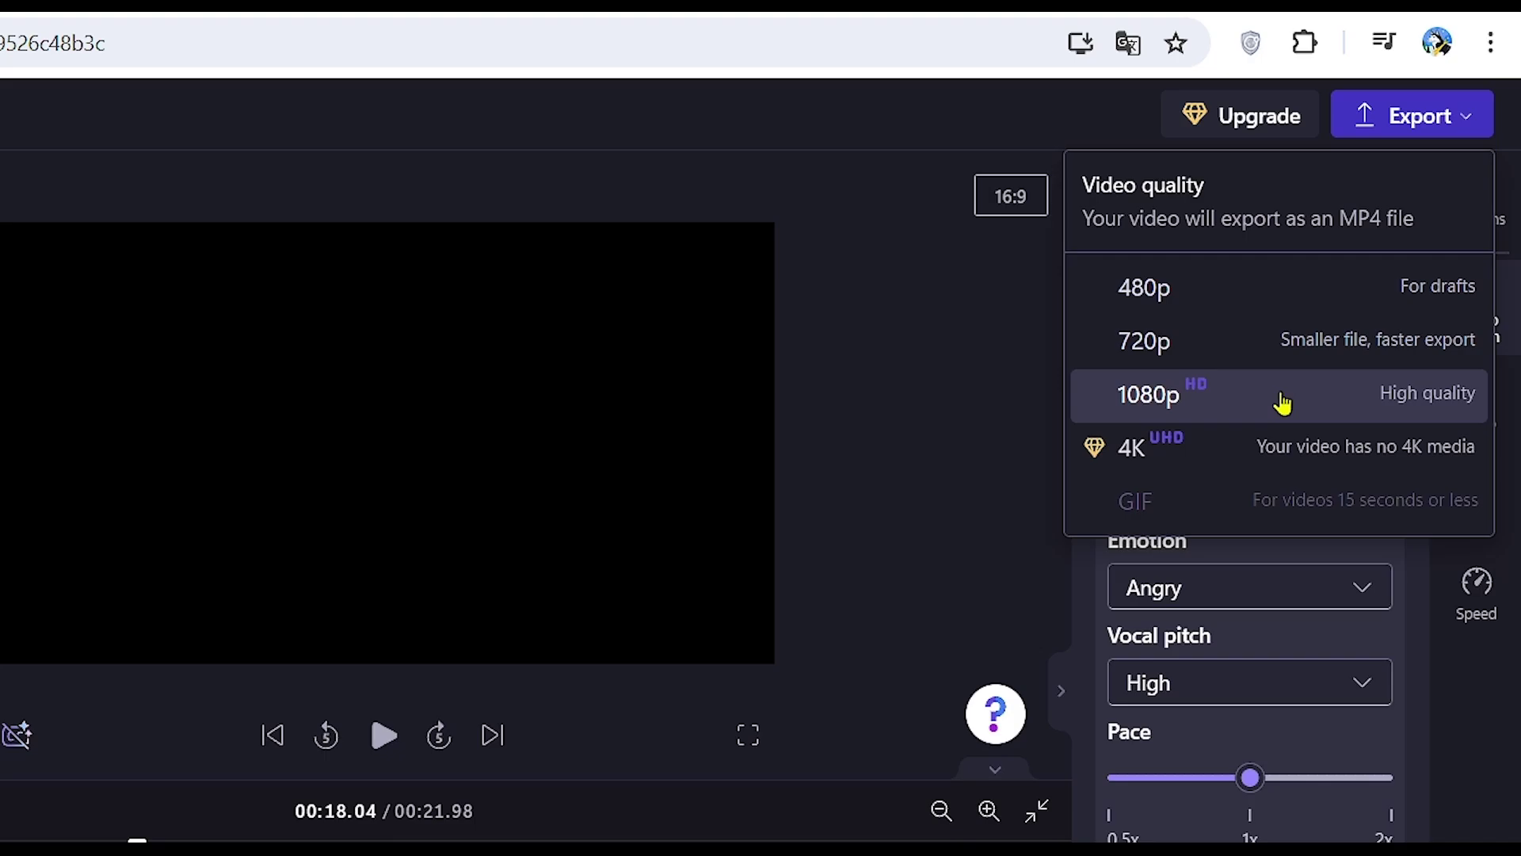
{"action": "left_click", "coordinate": [1281, 292]}
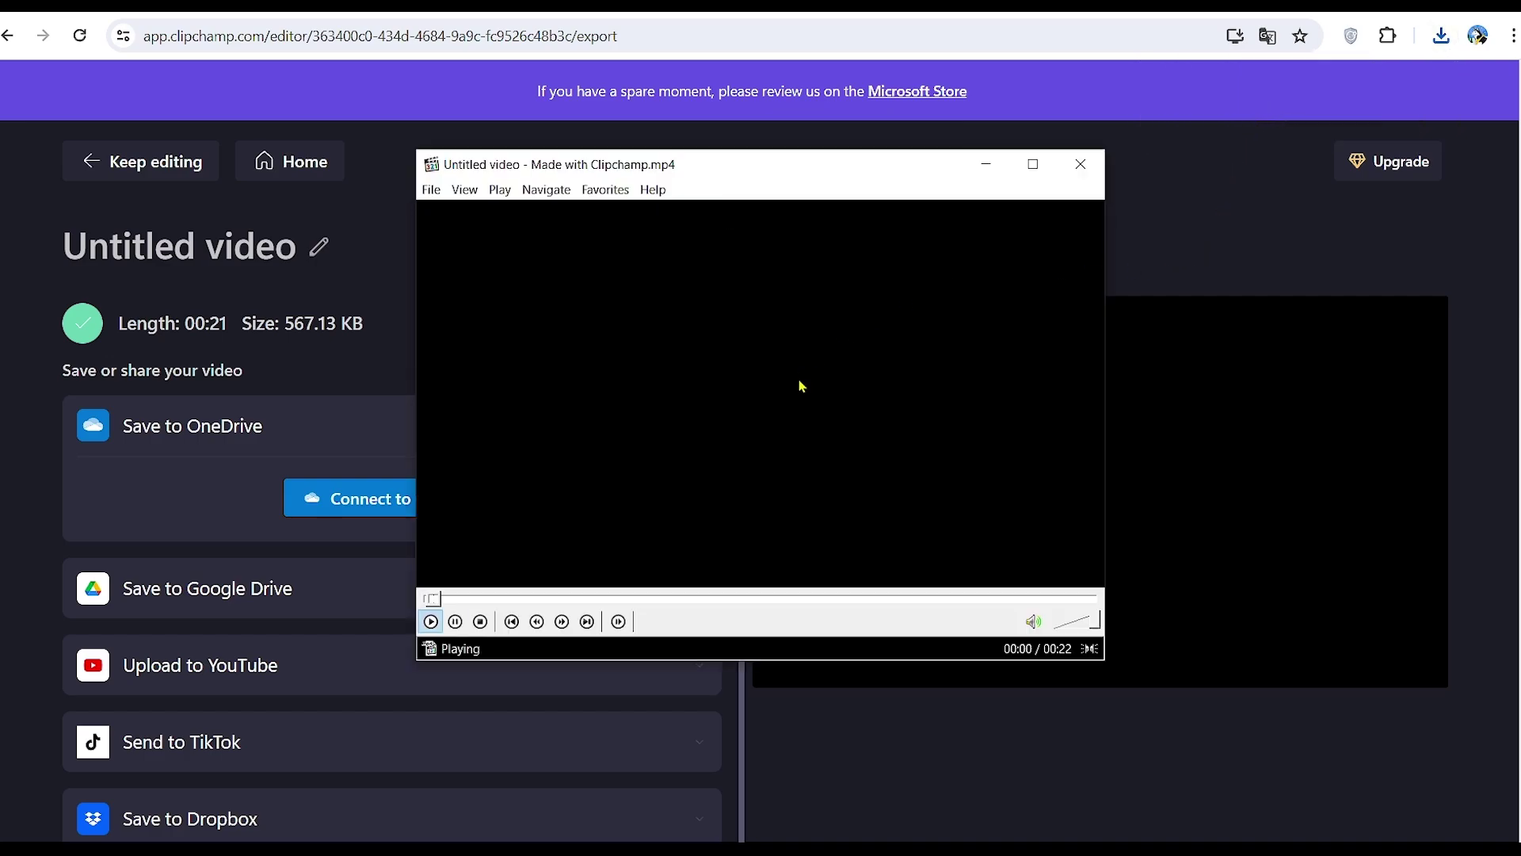
Pause the exported MP4 at 3 seconds and close Media Player Classic.
{"action": "left_click", "coordinate": [873, 439]}
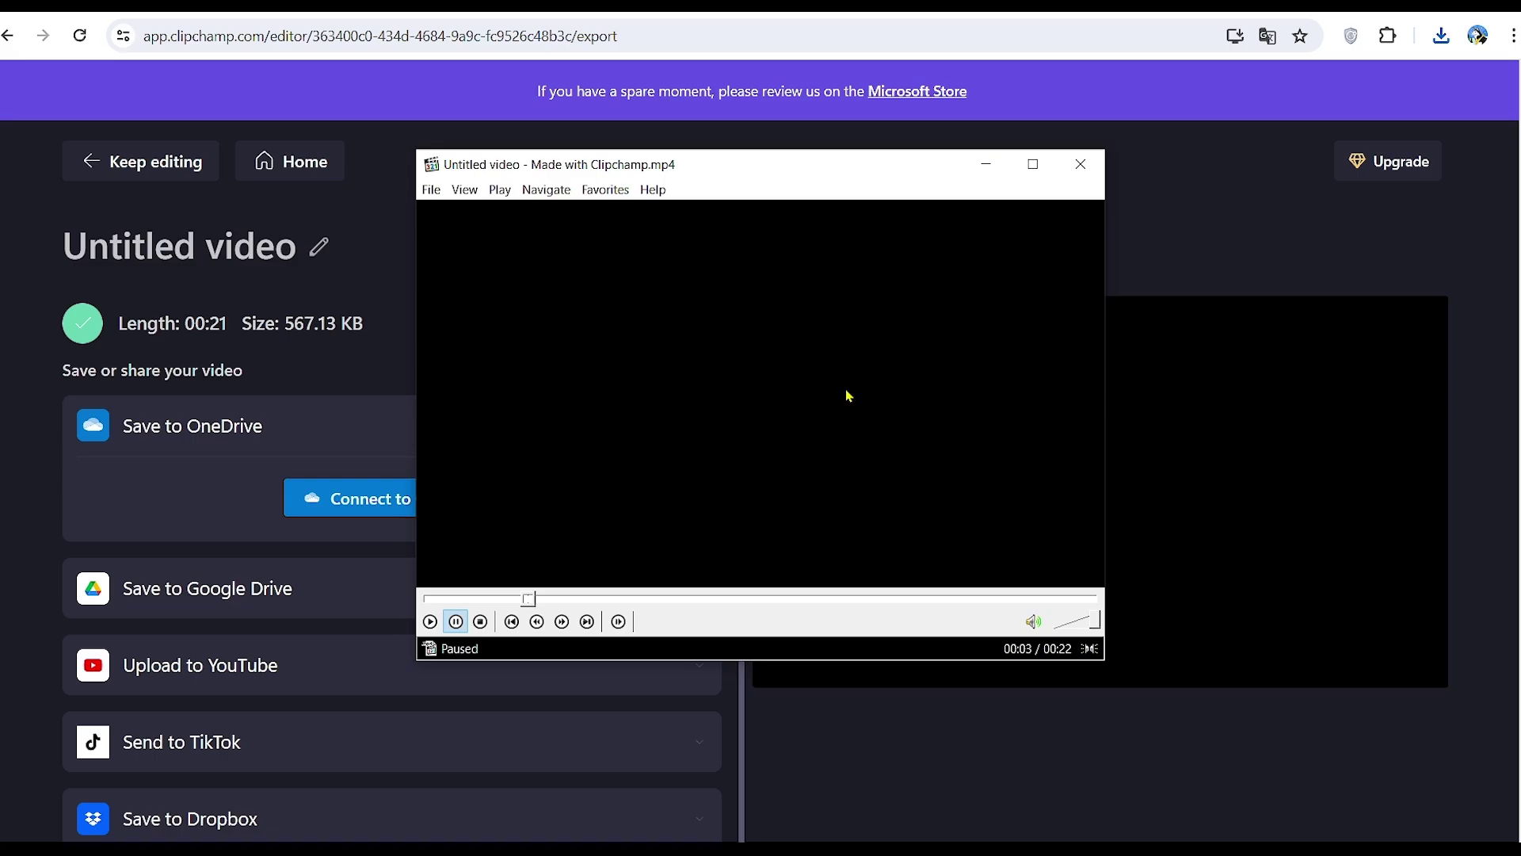
{"action": "left_click", "coordinate": [1080, 163]}
Google 'mp4 to mp3' in a new tab and open CloudConvert's MP4 to MP3 converter.
{"action": "key", "text": "ctrl+t"}
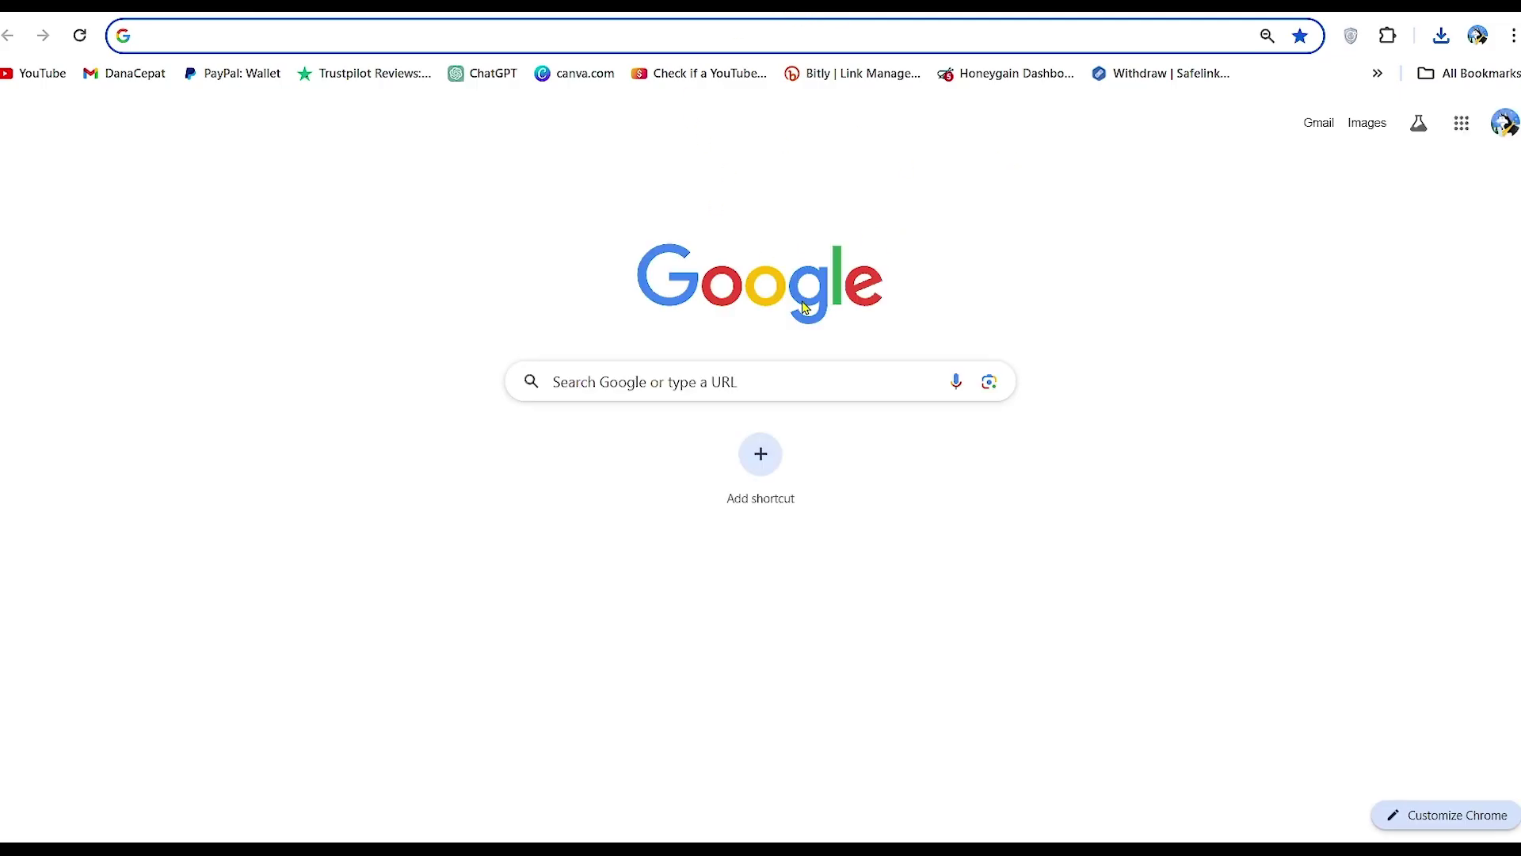
{"action": "left_click", "coordinate": [685, 384]}
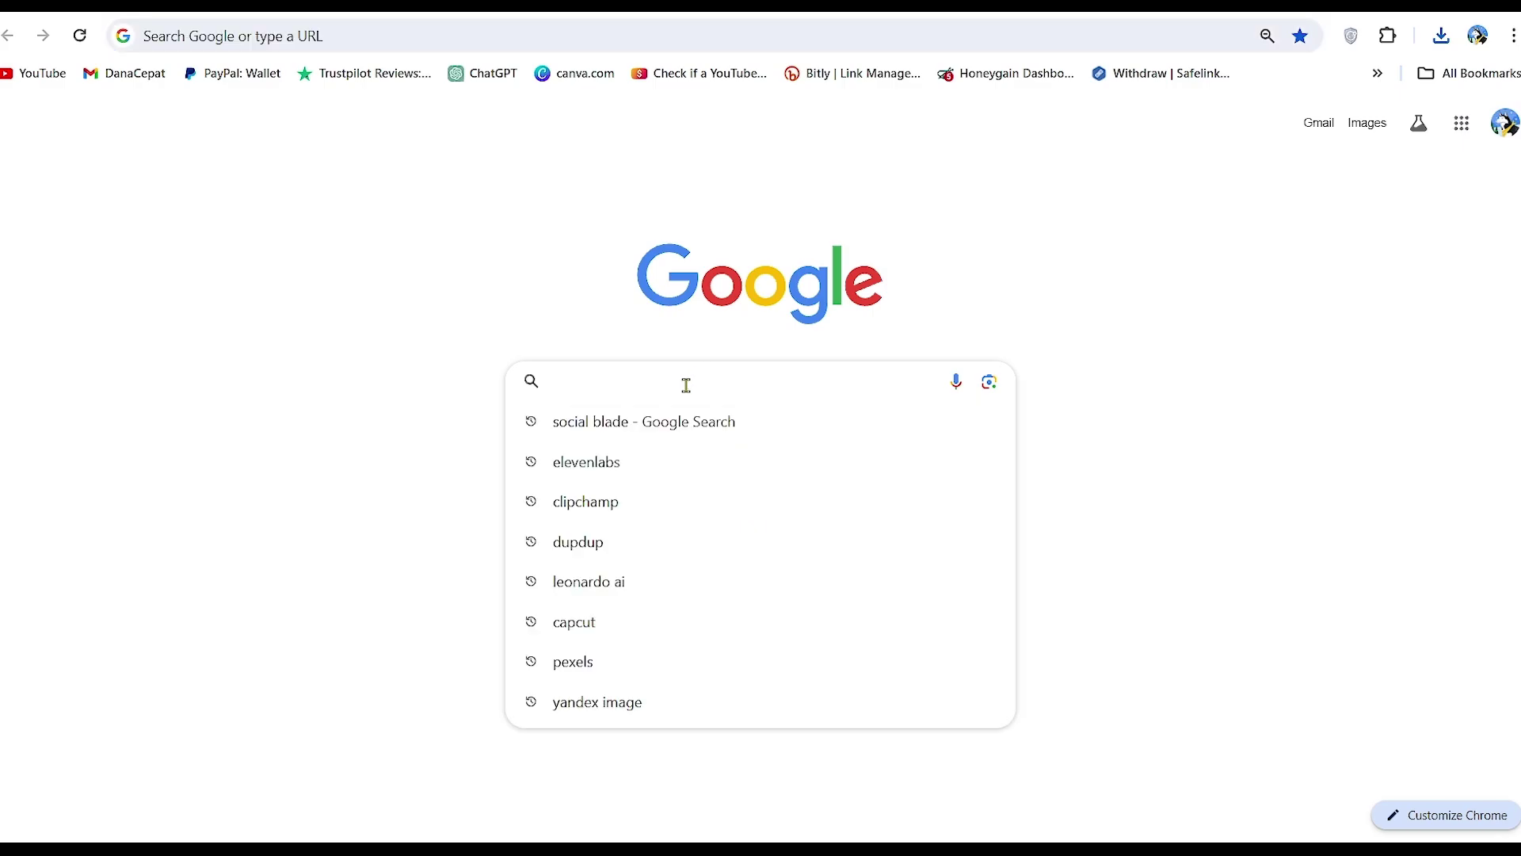
{"action": "type", "text": "Mp4 to M"}
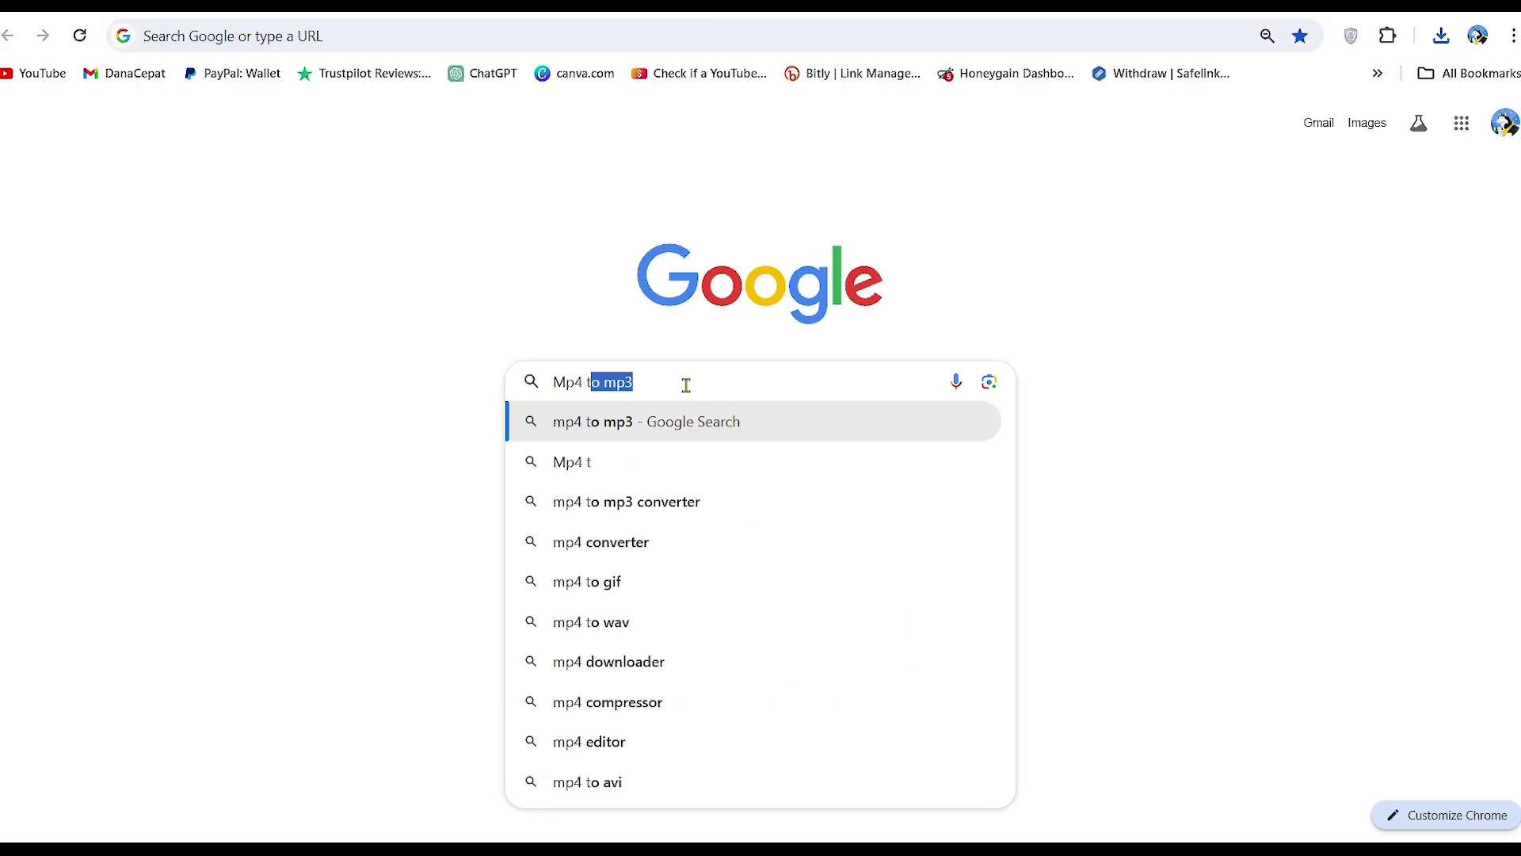
{"action": "type", "text": "p"}
{"action": "key", "text": "Return"}
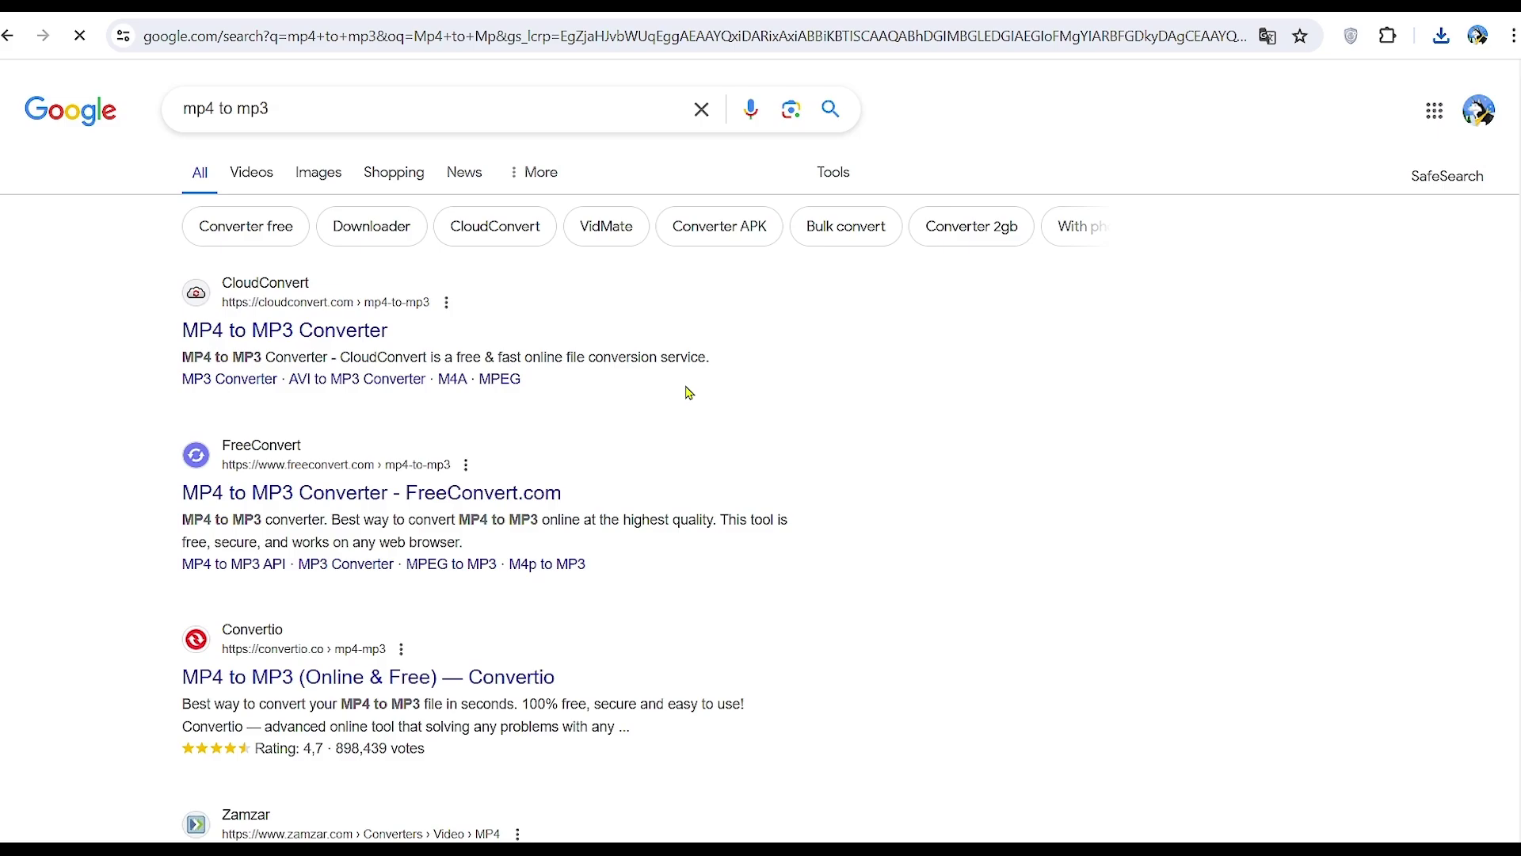
{"action": "left_click", "coordinate": [286, 337]}
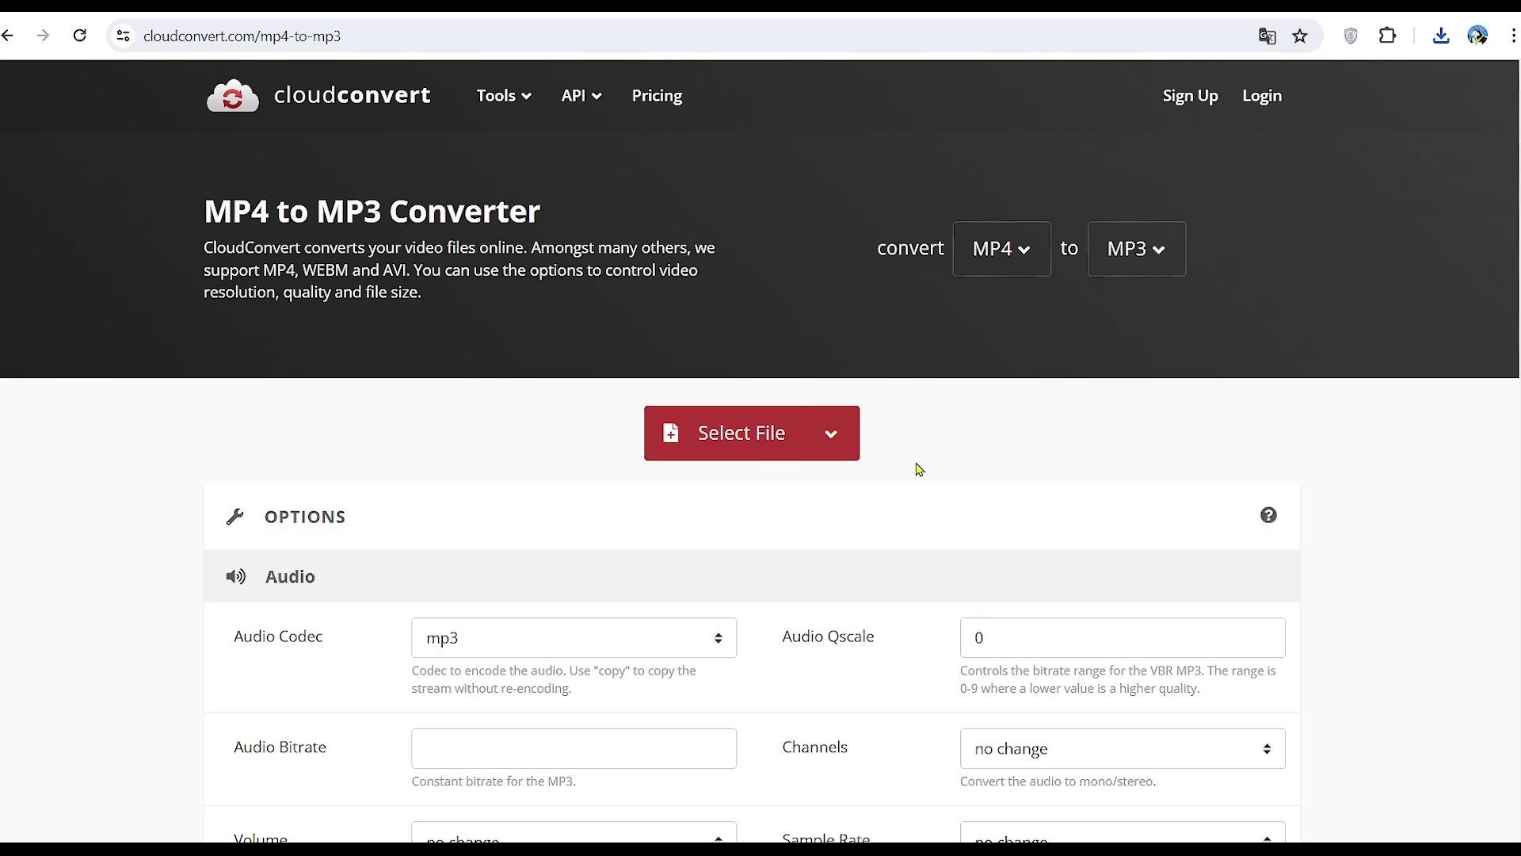
Drag the downloaded Clipchamp MP4 into CloudConvert and convert it to MP3.
{"action": "left_click", "coordinate": [742, 449]}
{"action": "left_click", "coordinate": [1440, 35]}
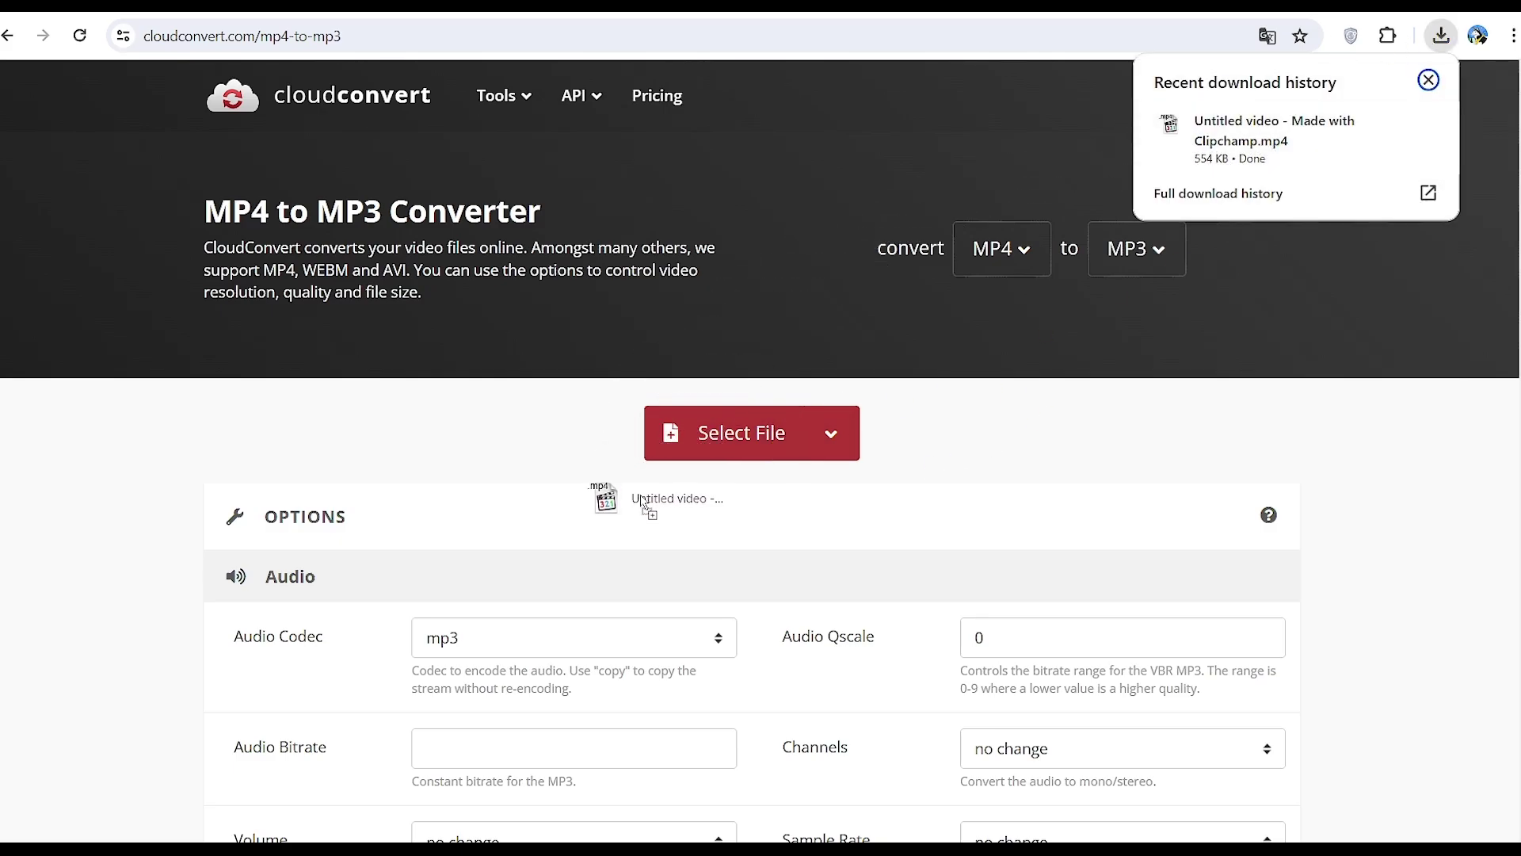
{"action": "left_click_drag", "start_coordinate": [1258, 147], "coordinate": [638, 514]}
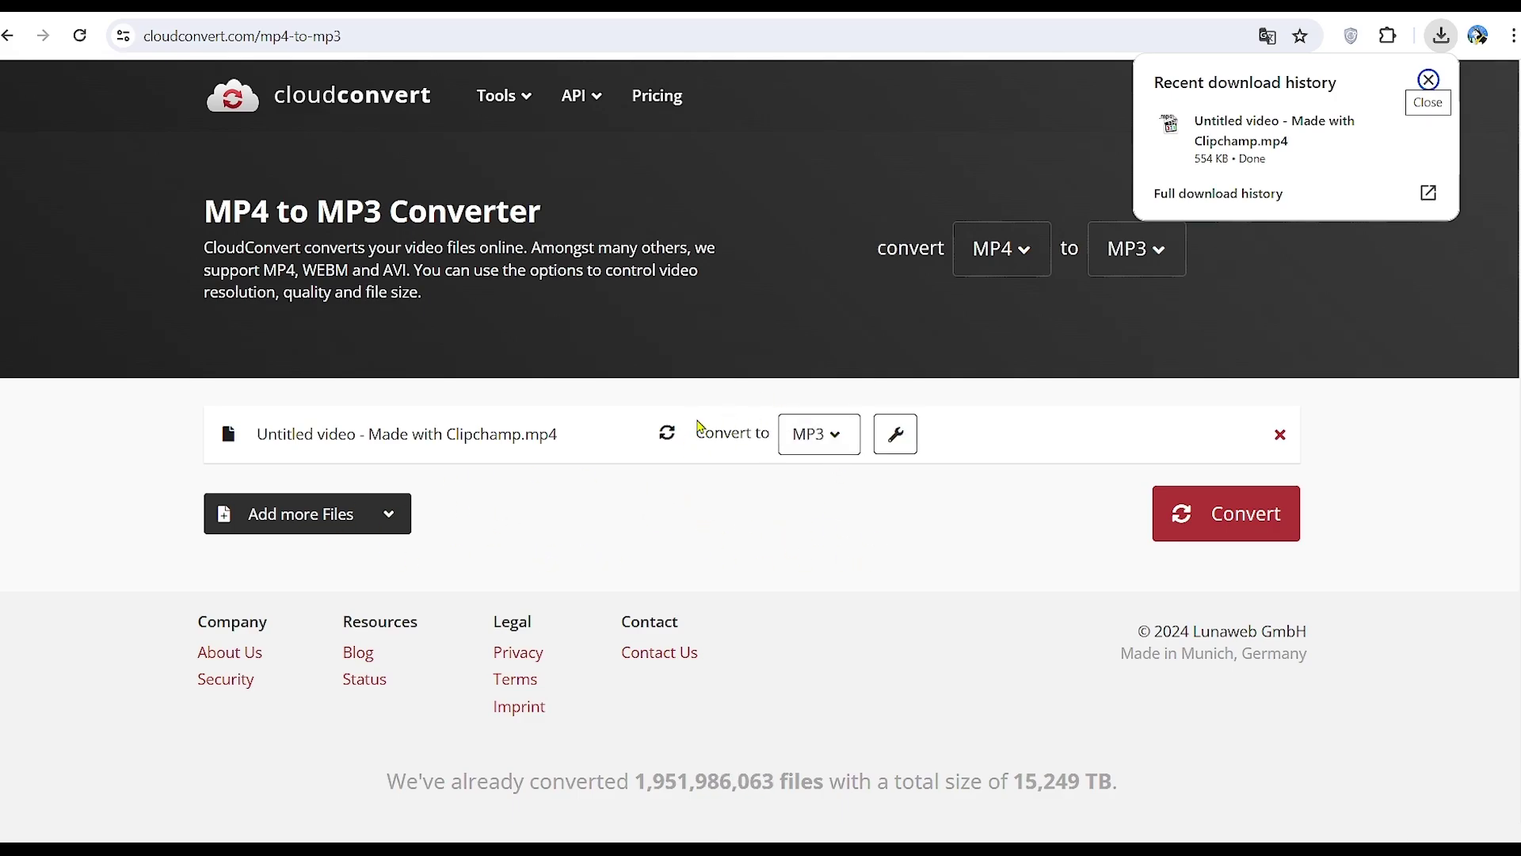
{"action": "left_click_drag", "start_coordinate": [560, 435], "coordinate": [323, 447]}
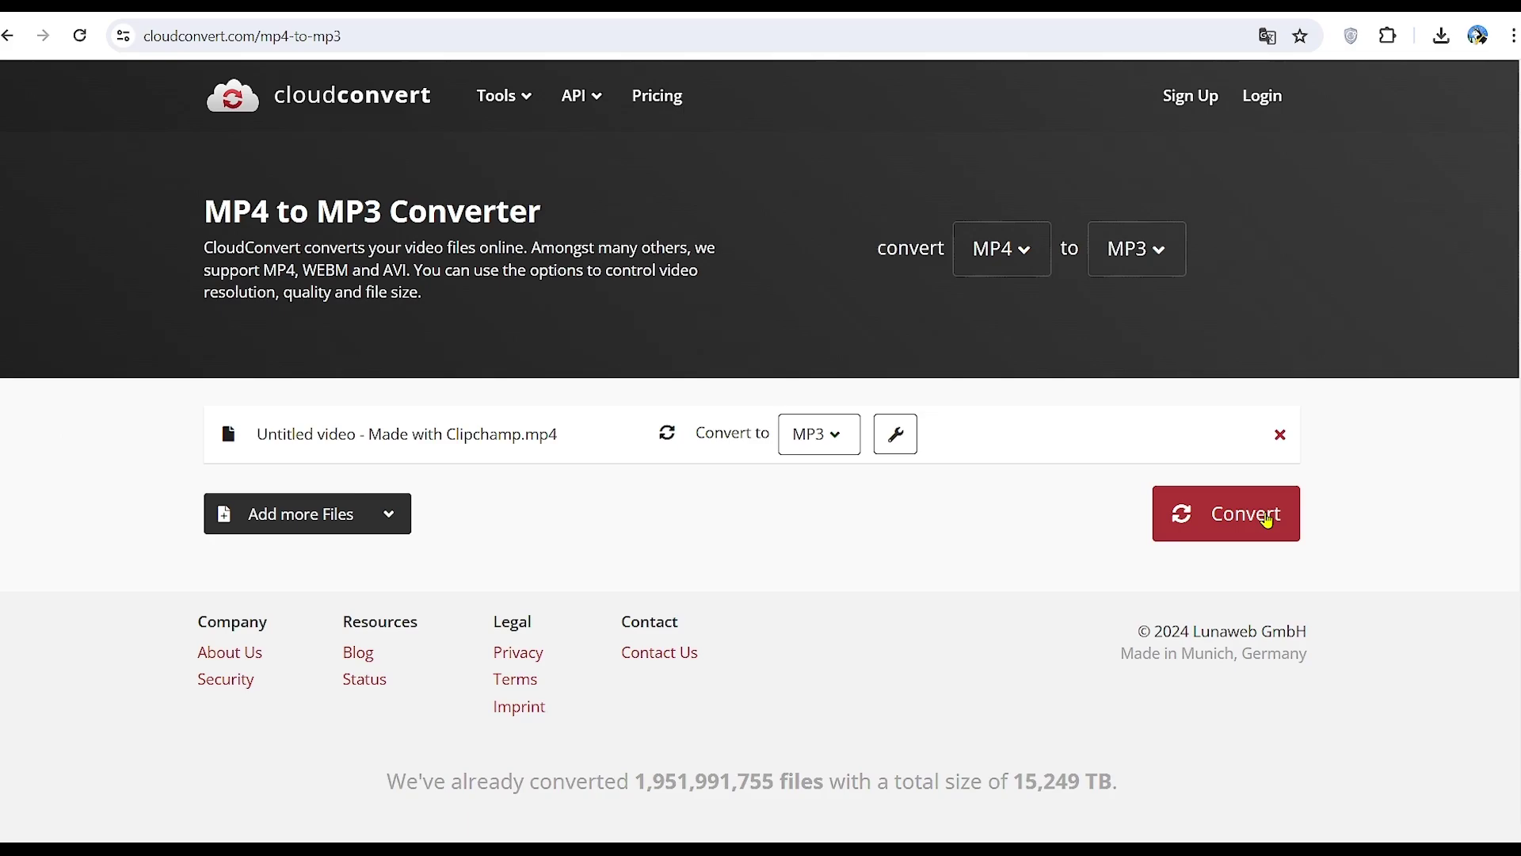
{"action": "left_click", "coordinate": [1226, 519]}
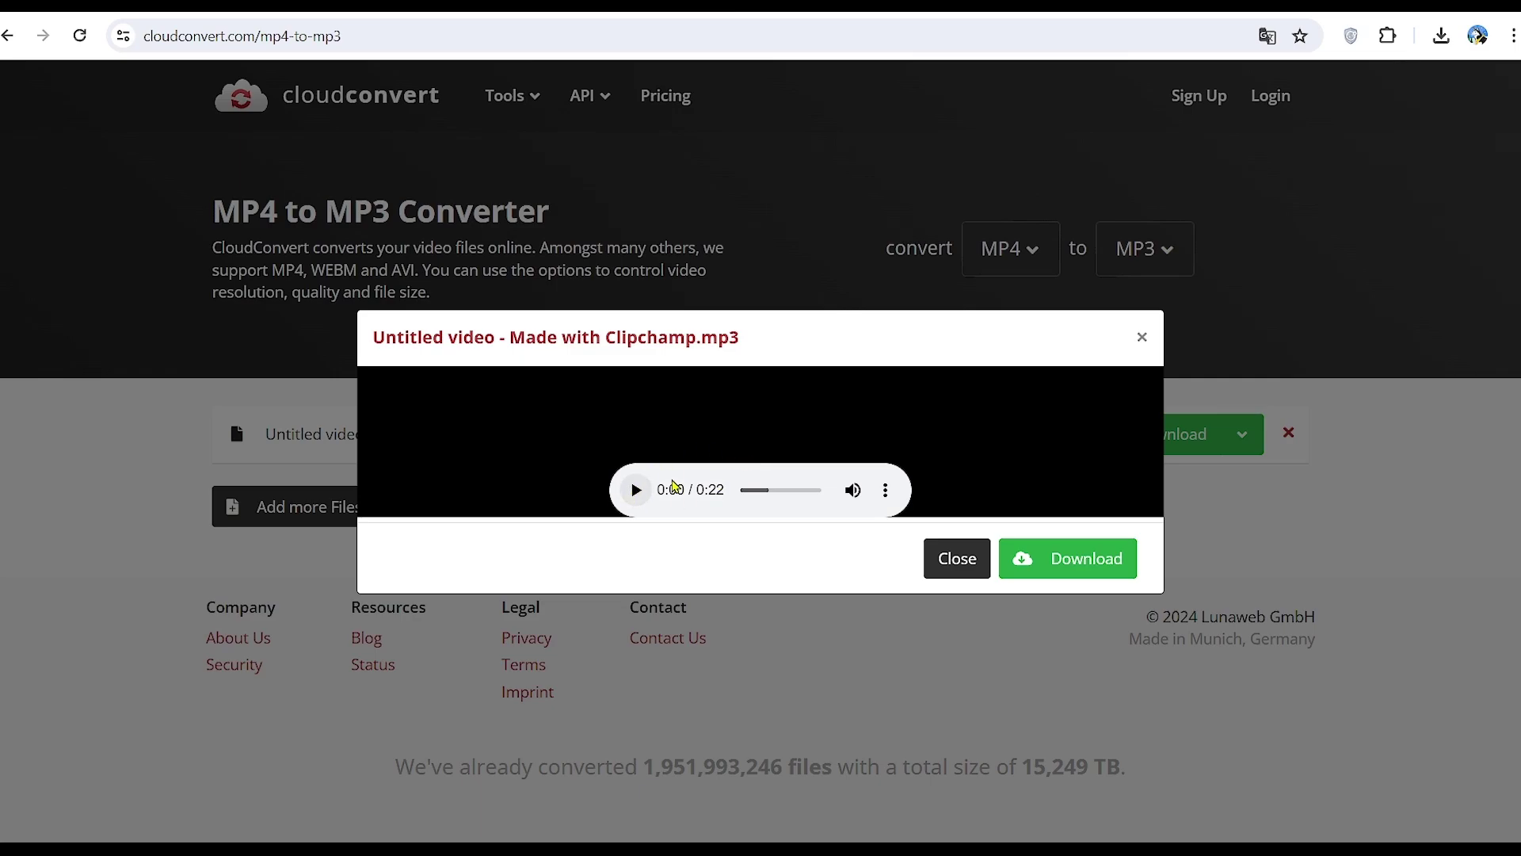
Preview the 22-second MP3, download it, and confirm the 322 KB file in downloads.
{"action": "left_click", "coordinate": [640, 497]}
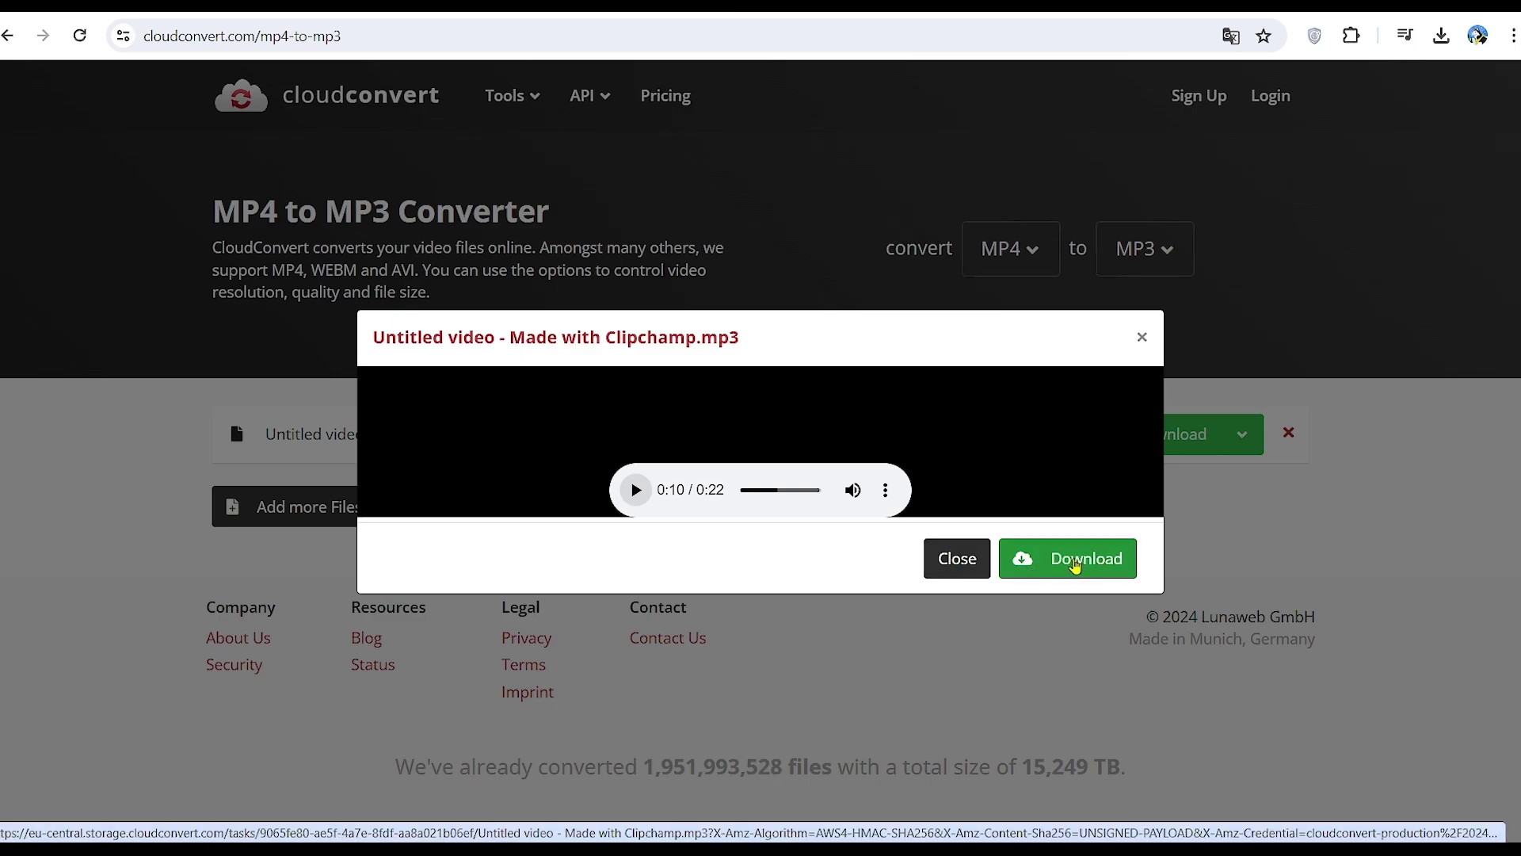
{"action": "left_click", "coordinate": [1074, 565]}
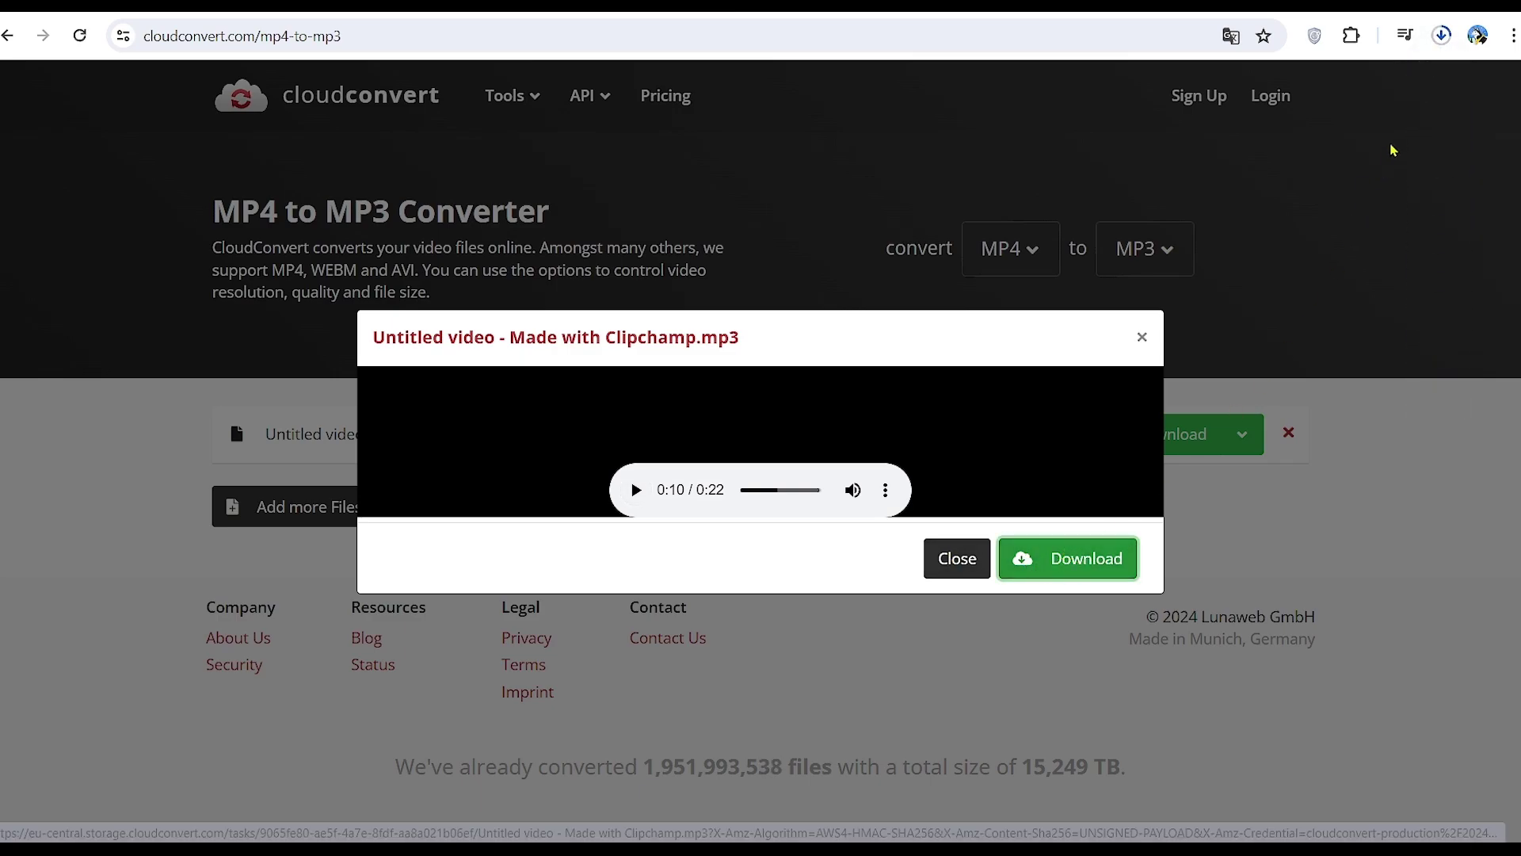
{"action": "left_click", "coordinate": [1444, 39]}
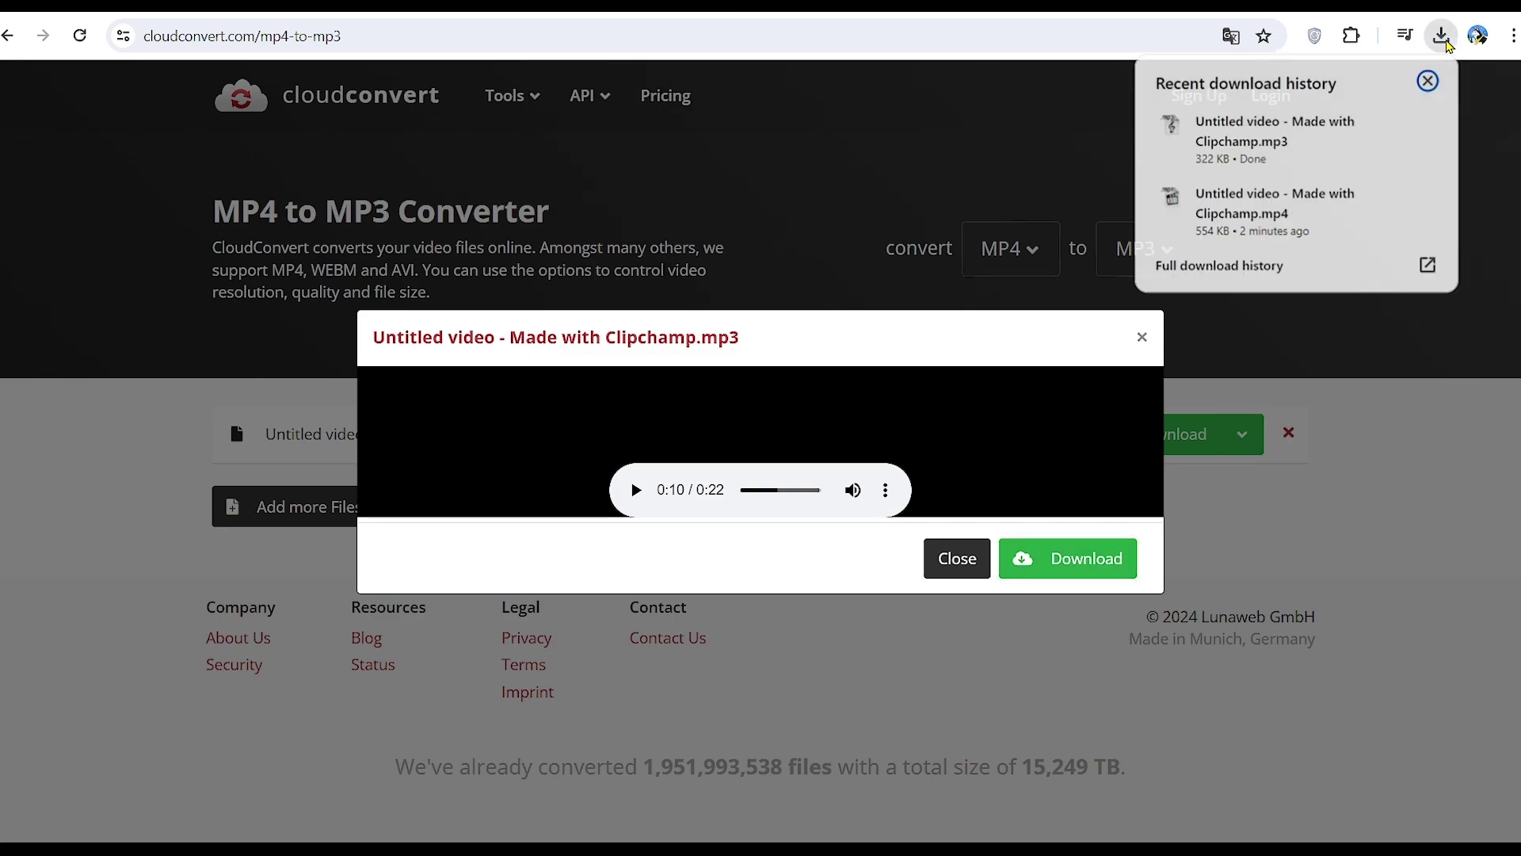